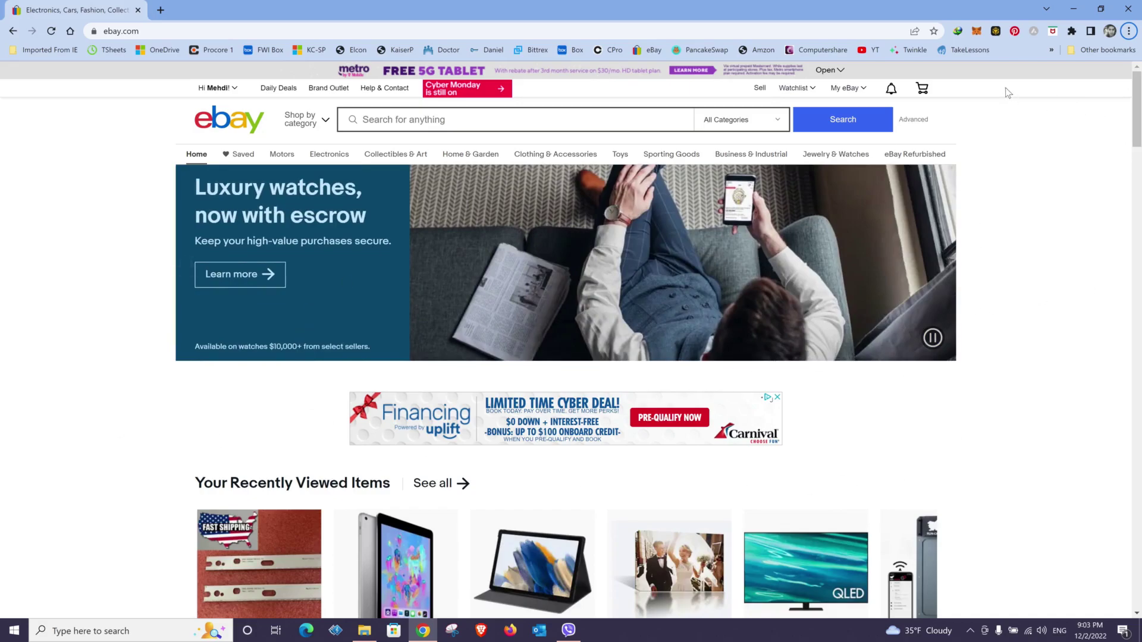
# Go to the selling area of the account and start creating a new listing.
pyautogui.moveTo(858, 88)
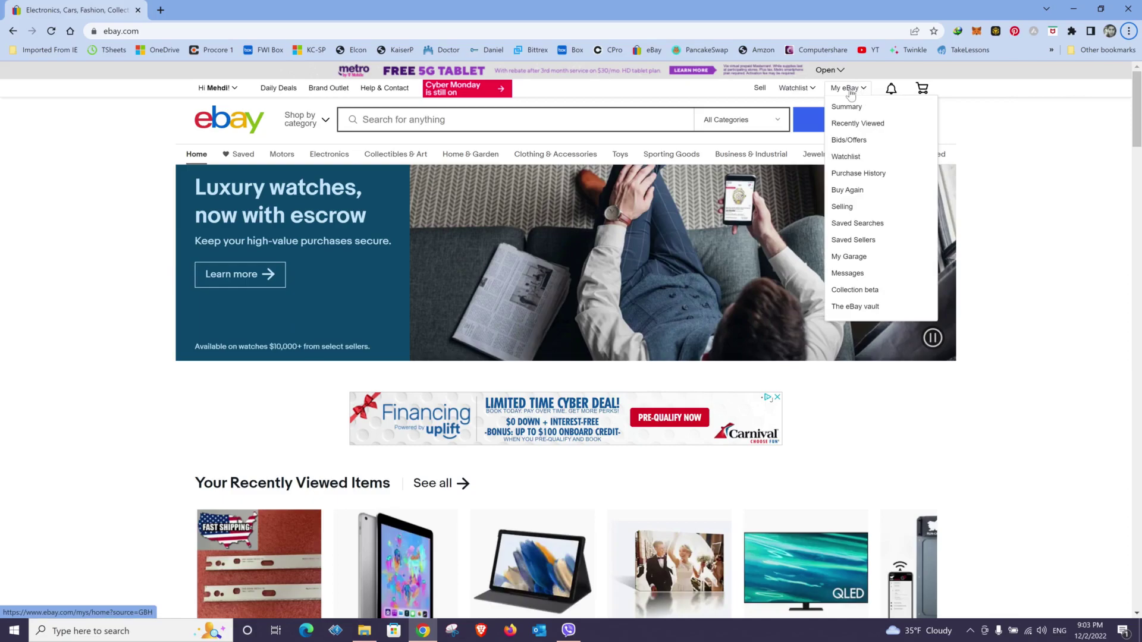
pyautogui.click(842, 207)
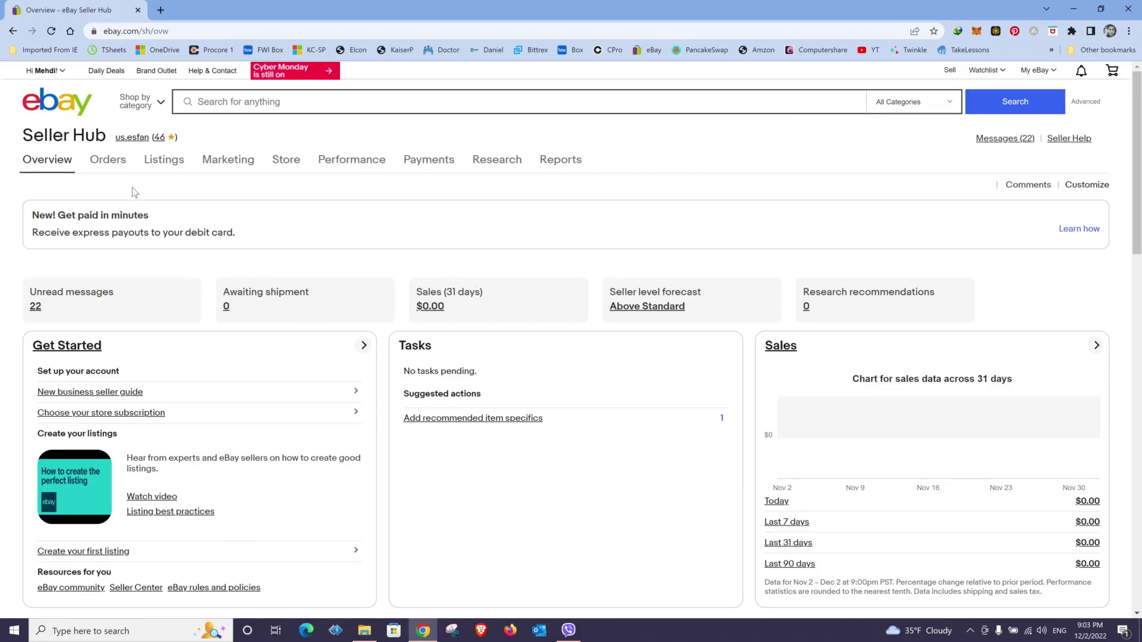
pyautogui.moveTo(161, 171)
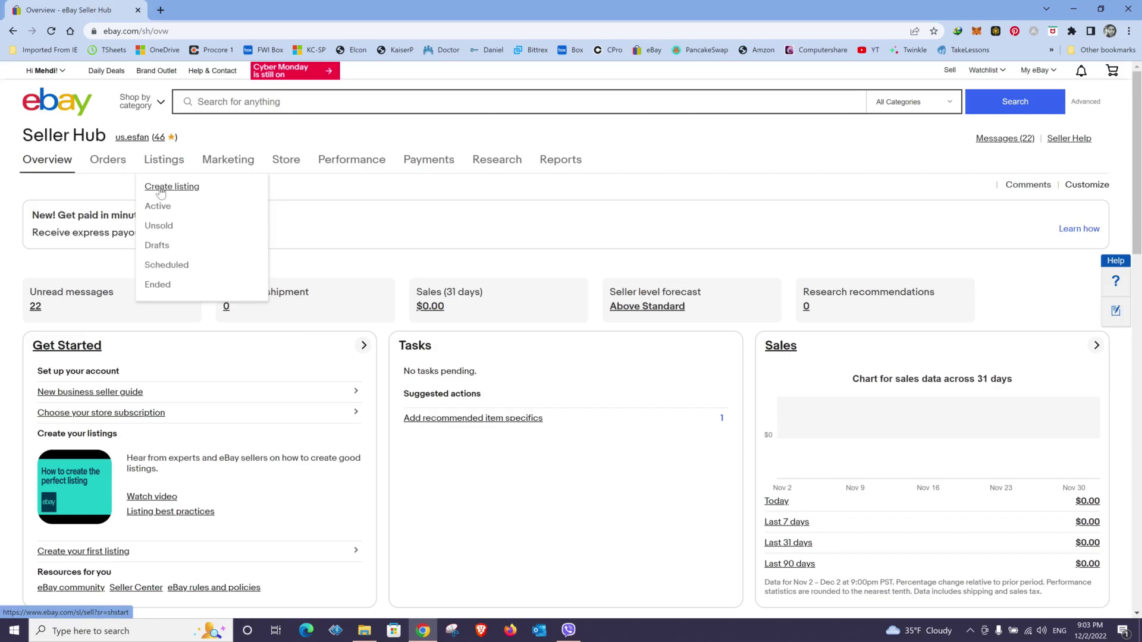
pyautogui.click(161, 188)
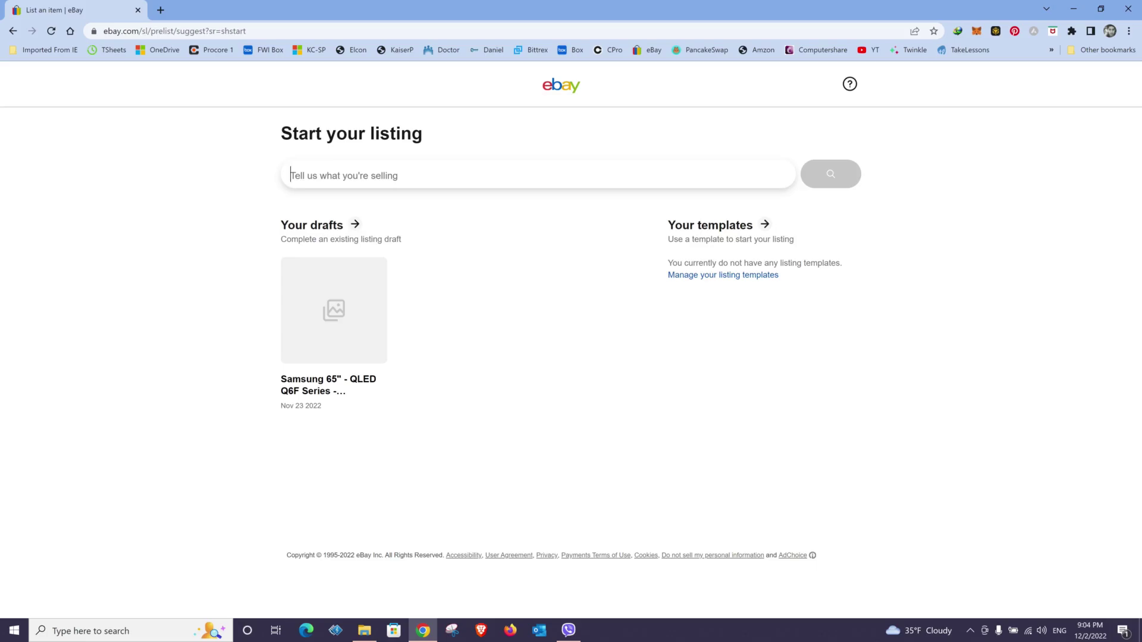
# Describe the item being sold as "t-shirt for men with pocket" and look for matching products.
pyautogui.write('tshort')
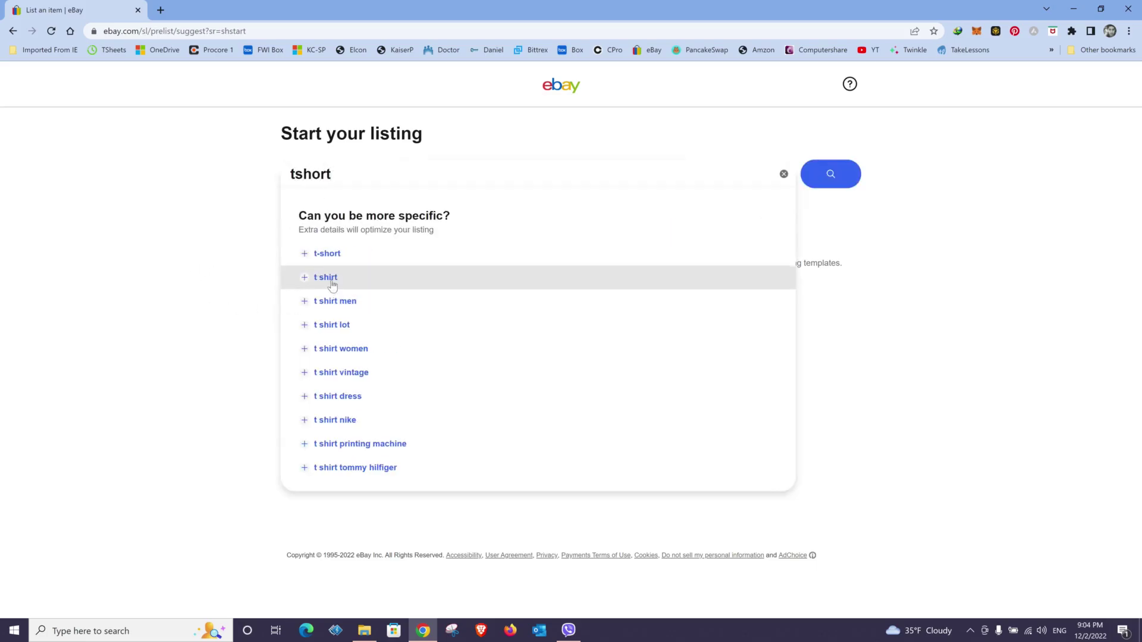
pyautogui.click(331, 278)
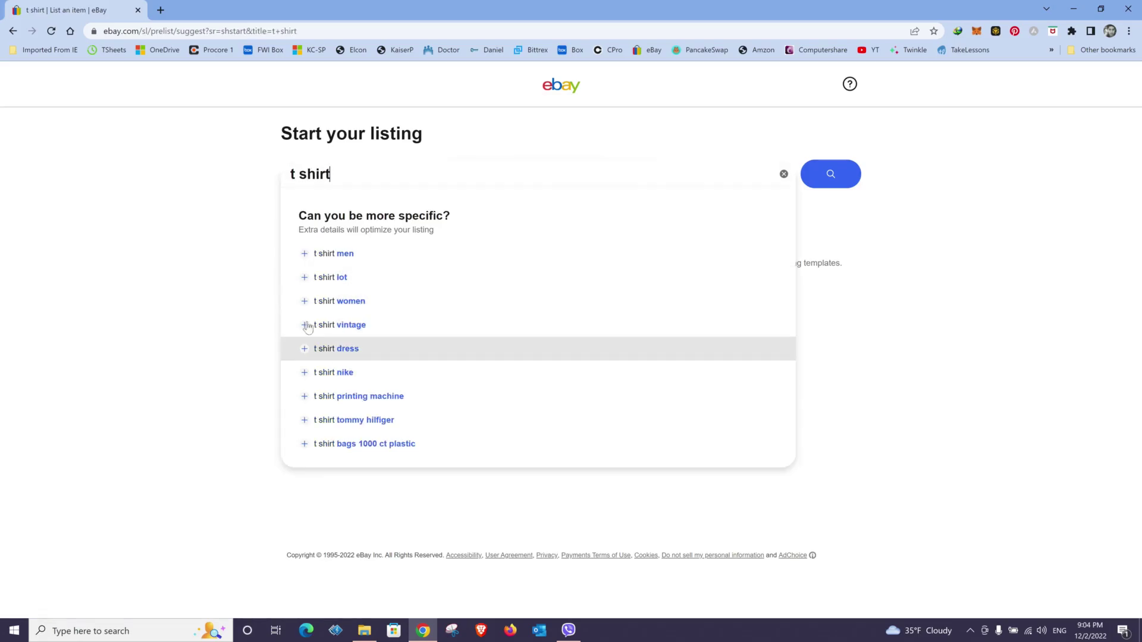
pyautogui.click(329, 262)
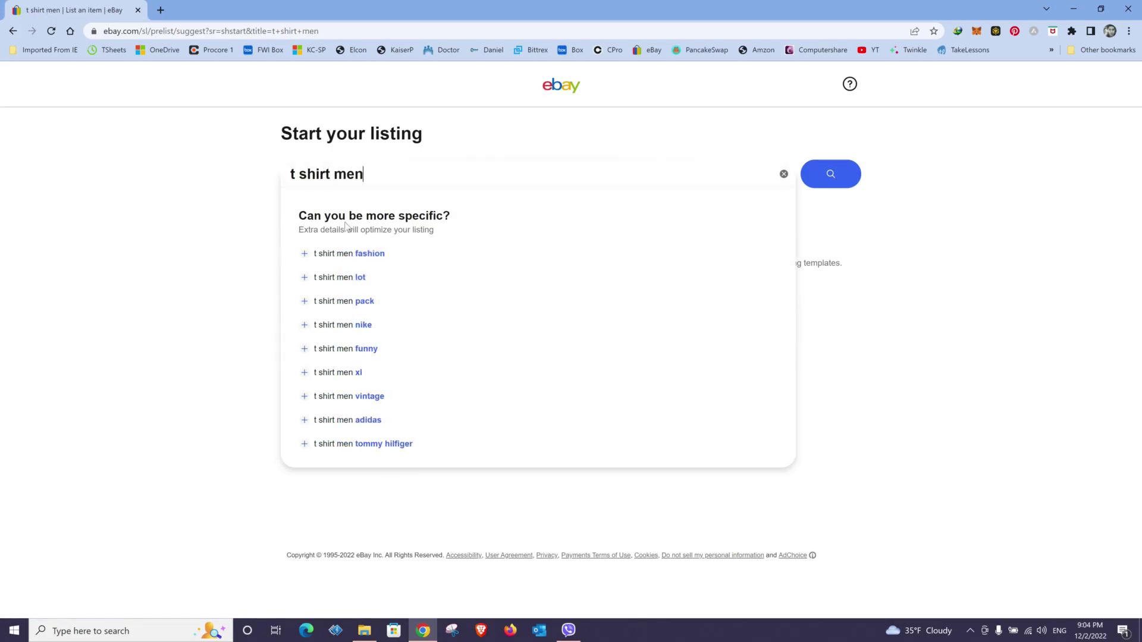
pyautogui.write('for')
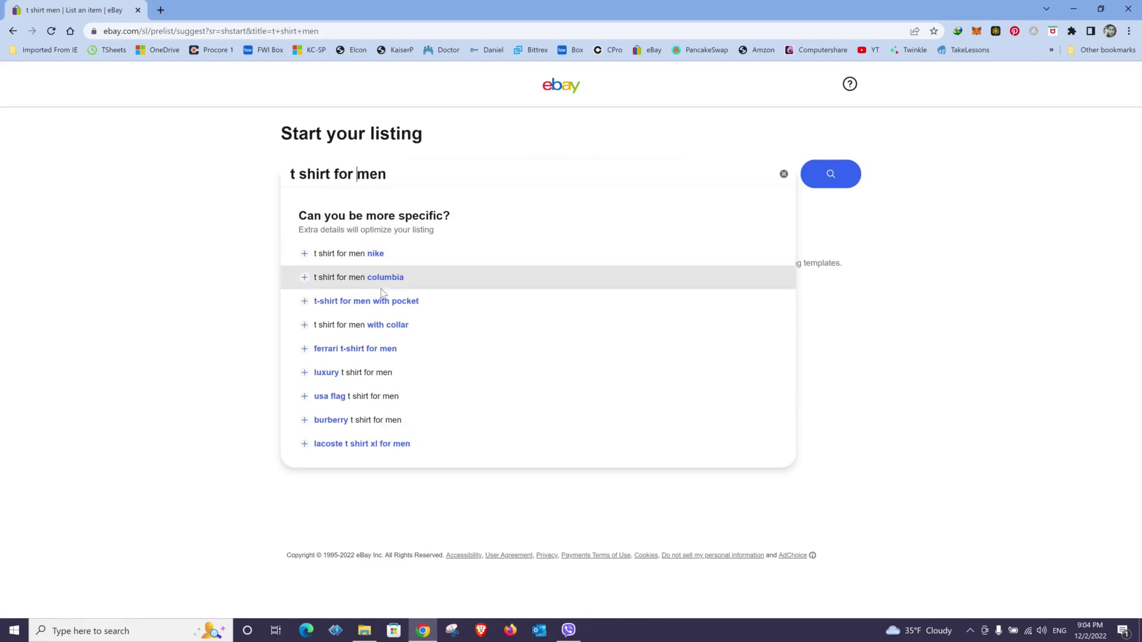
pyautogui.click(365, 304)
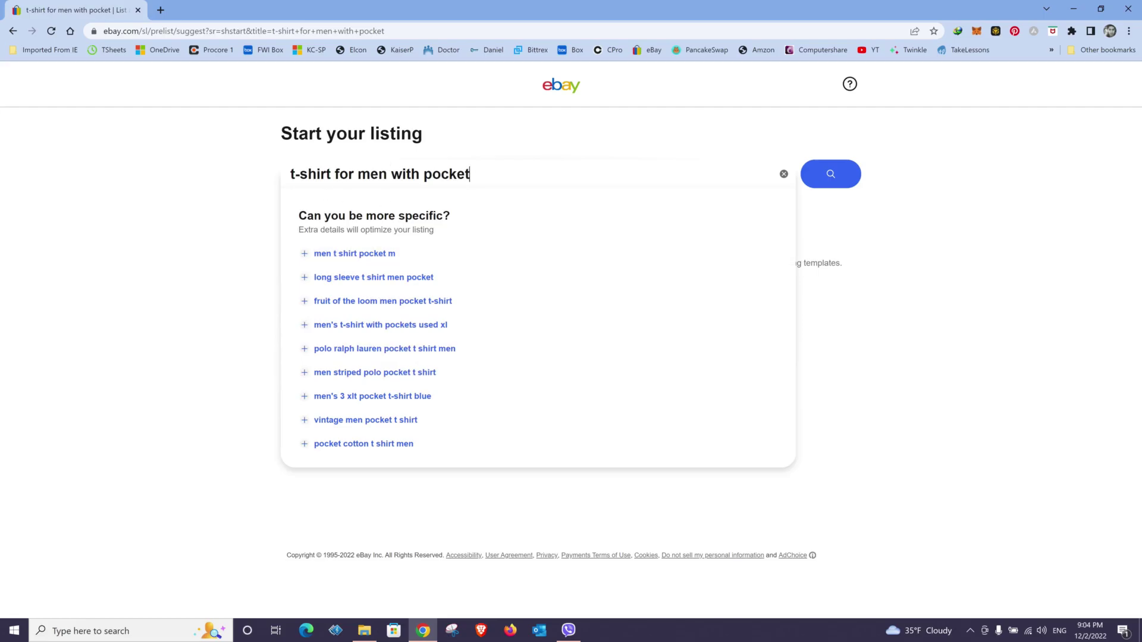
pyautogui.press('Return')
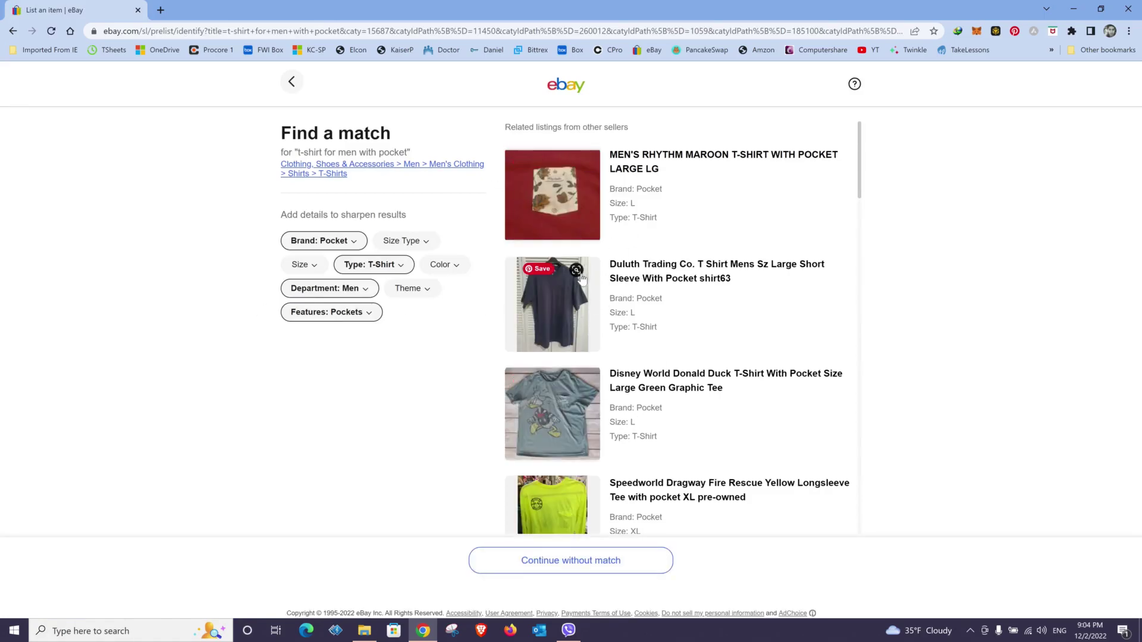
# Browse the related listings from other sellers for a t-shirt that matches the item.
pyautogui.scroll(-10, 575, 299)
pyautogui.scroll(-5, 576, 299)
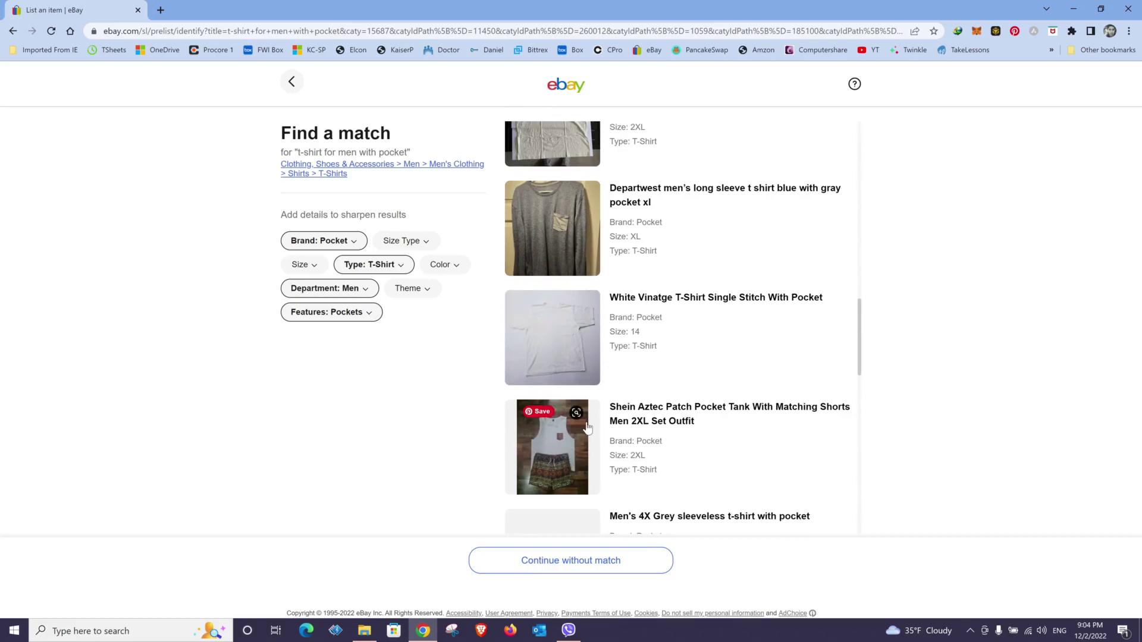
pyautogui.scroll(3, 601, 303)
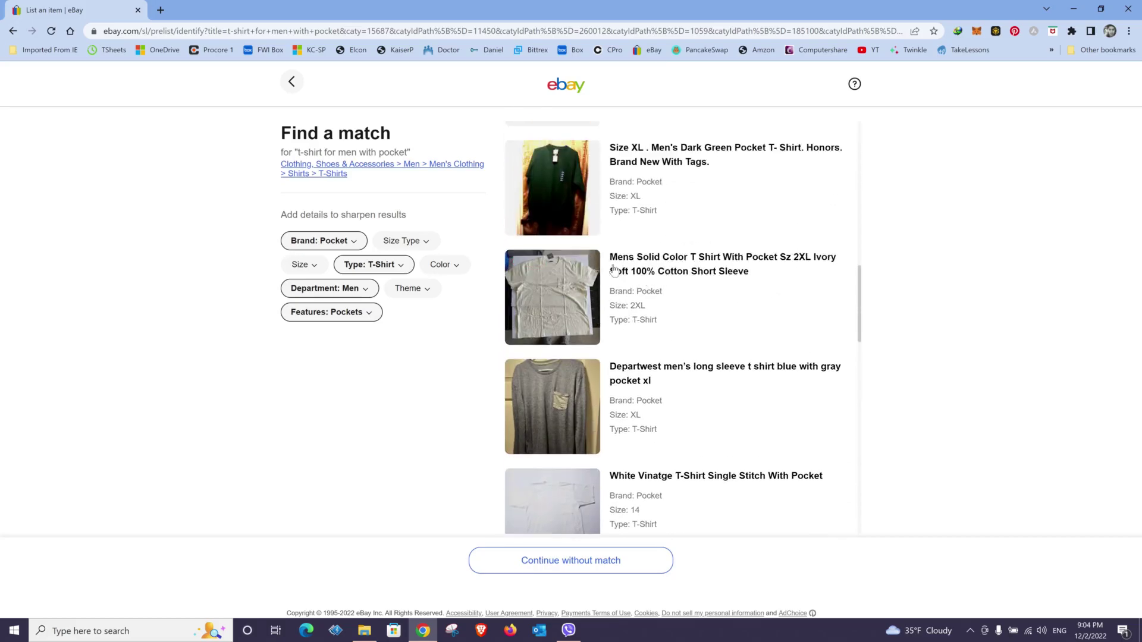
pyautogui.scroll(2, 599, 231)
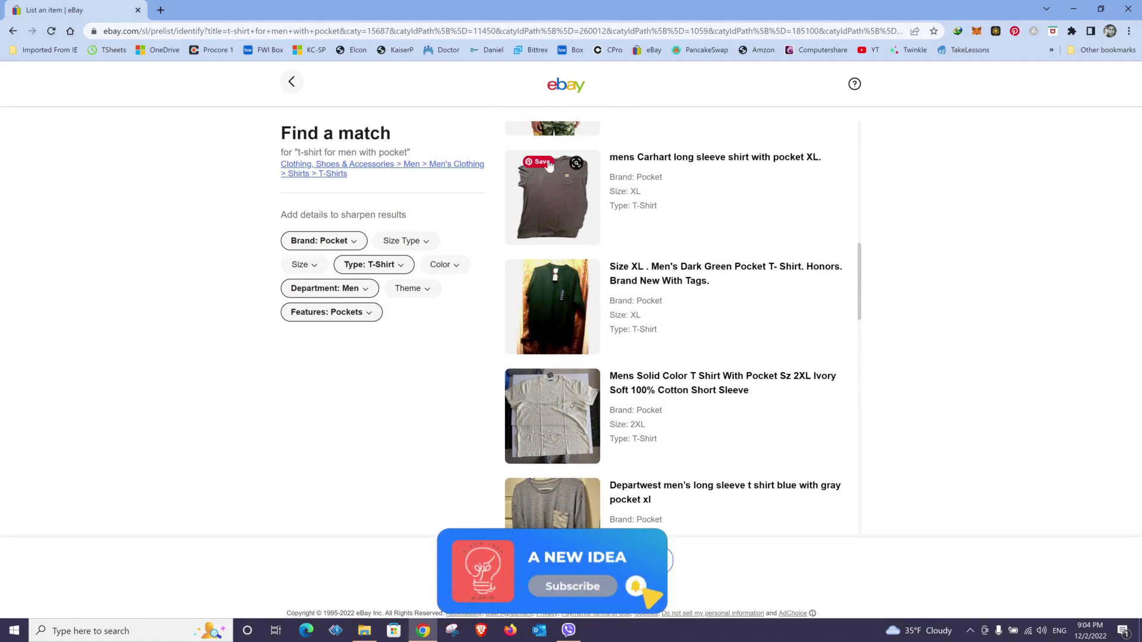
pyautogui.scroll(4, 585, 298)
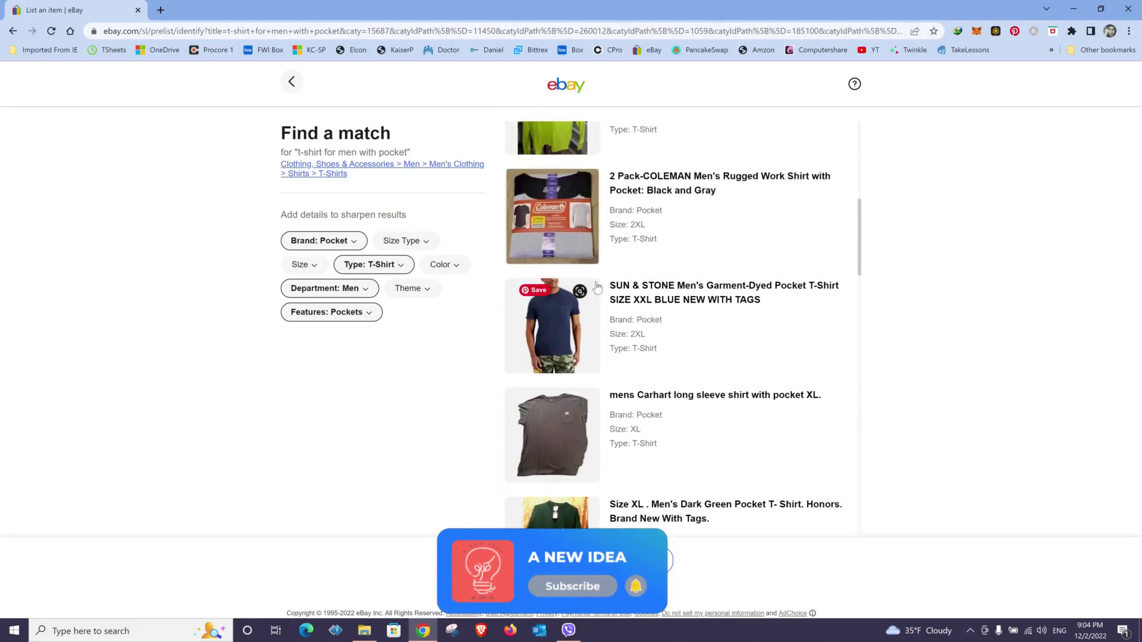
pyautogui.scroll(2, 591, 388)
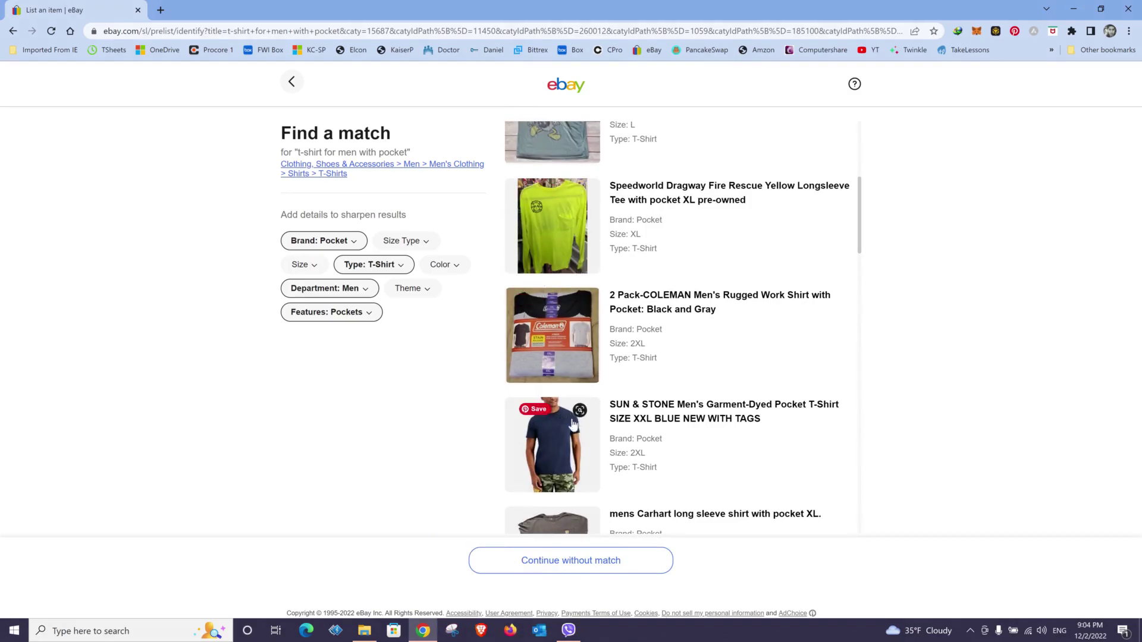
pyautogui.scroll(-2, 632, 294)
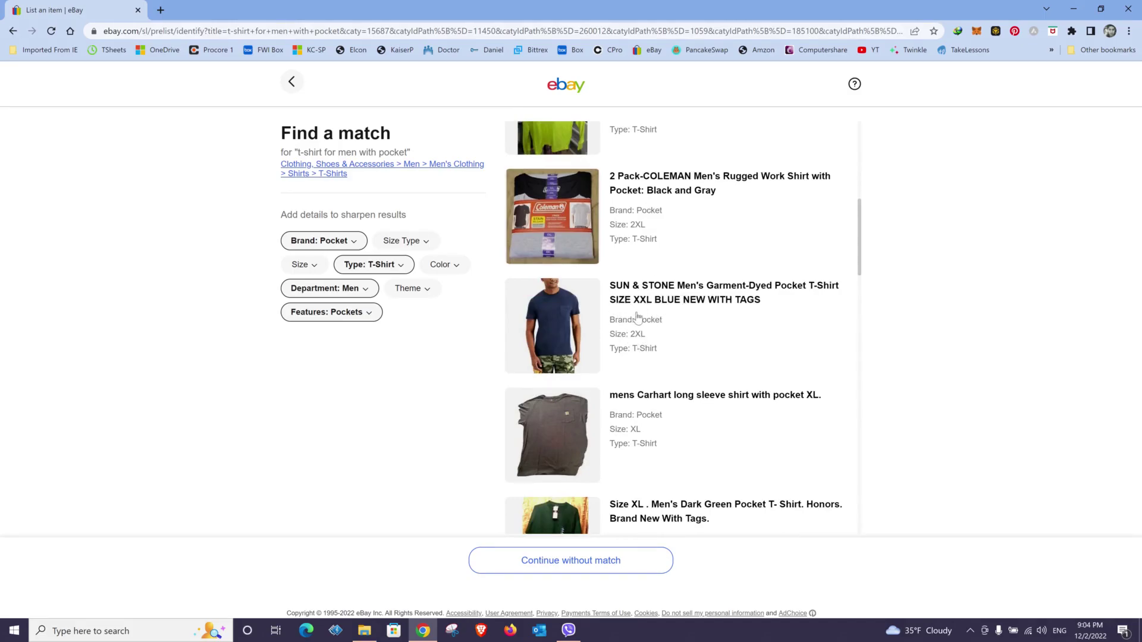
# Continue without a match and set the item's condition to New with tags to reach the listing form.
pyautogui.click(551, 560)
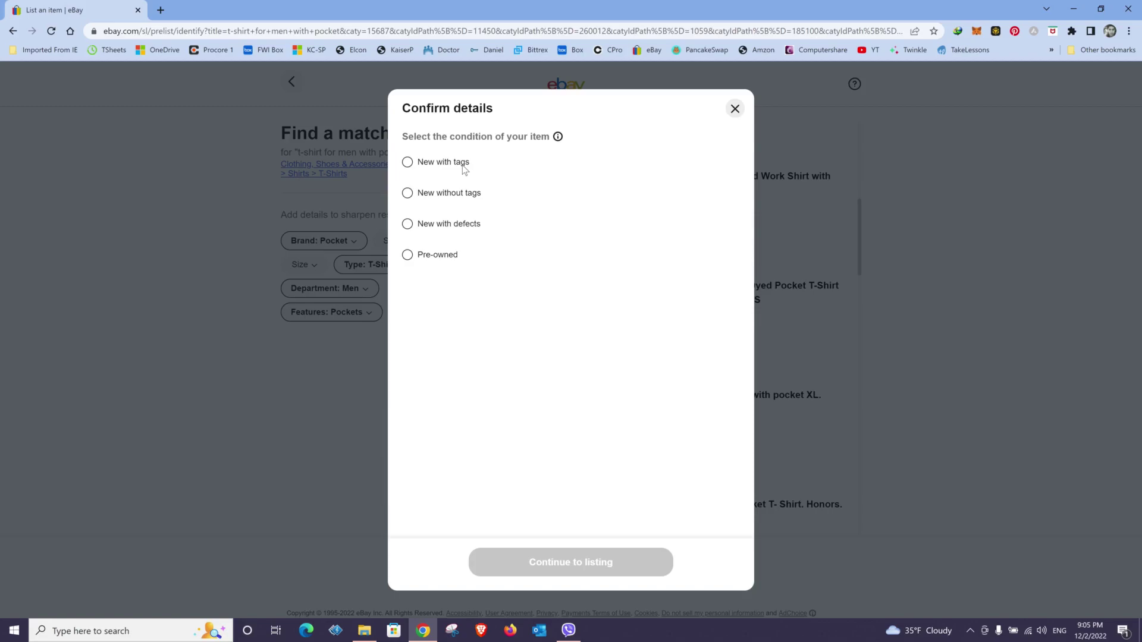
pyautogui.click(408, 163)
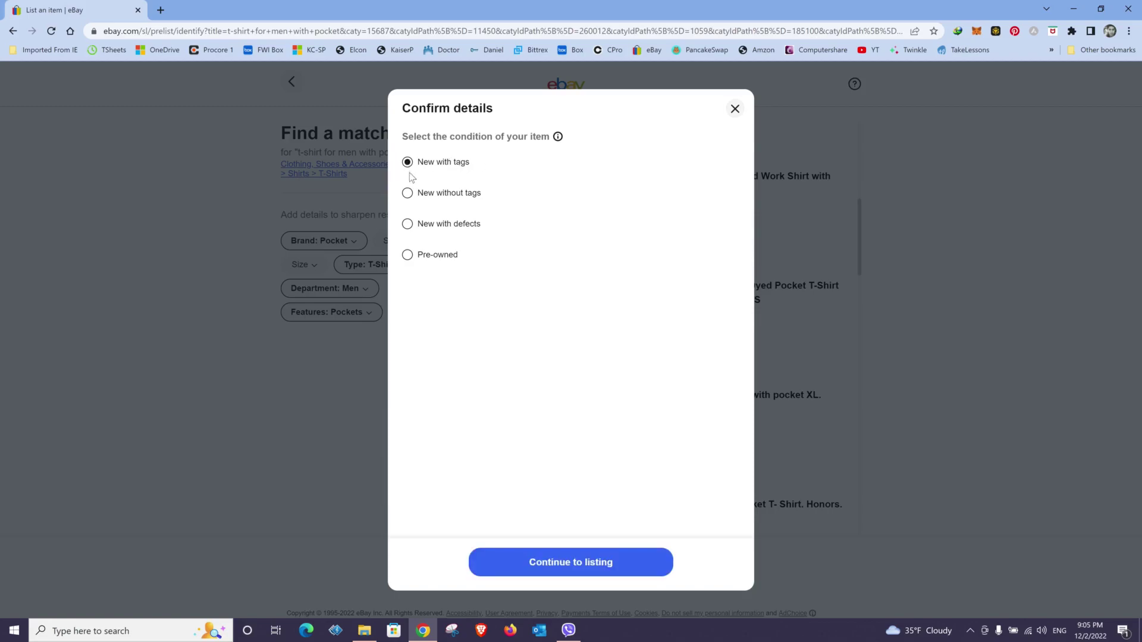
pyautogui.click(562, 556)
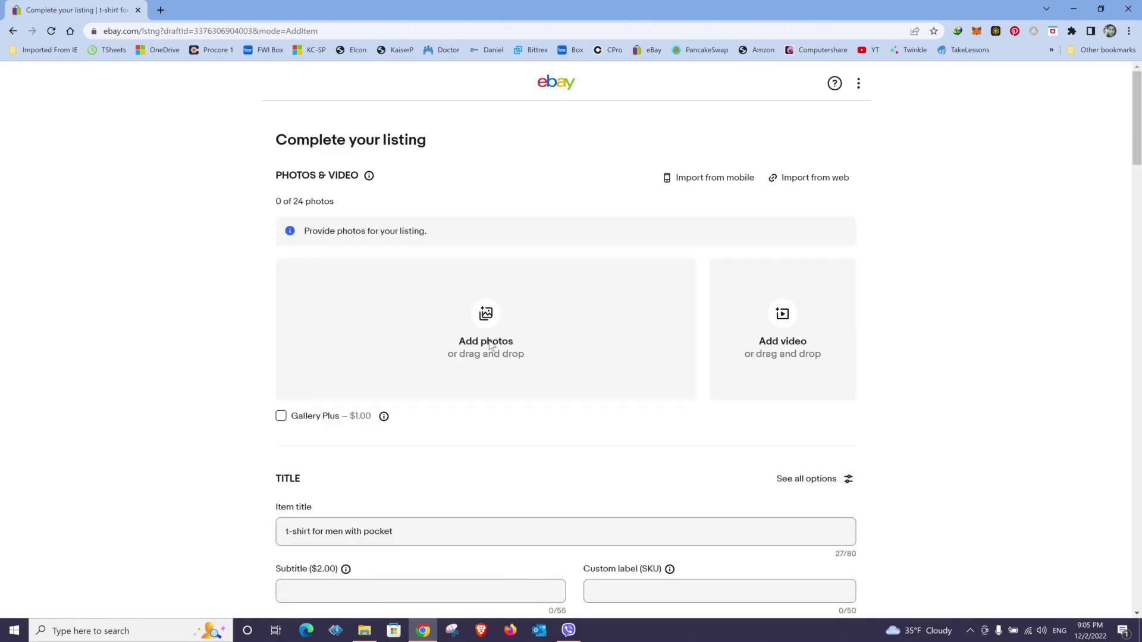
# Upload the five t-shirt photos, numbered 3 to 7, from the Desktop's Photos folder to the listing.
pyautogui.click(440, 341)
pyautogui.moveTo(772, 154); pyautogui.dragTo(493, 71)
pyautogui.keyDown('ctrl'); pyautogui.click(403, 69); pyautogui.keyUp('ctrl')
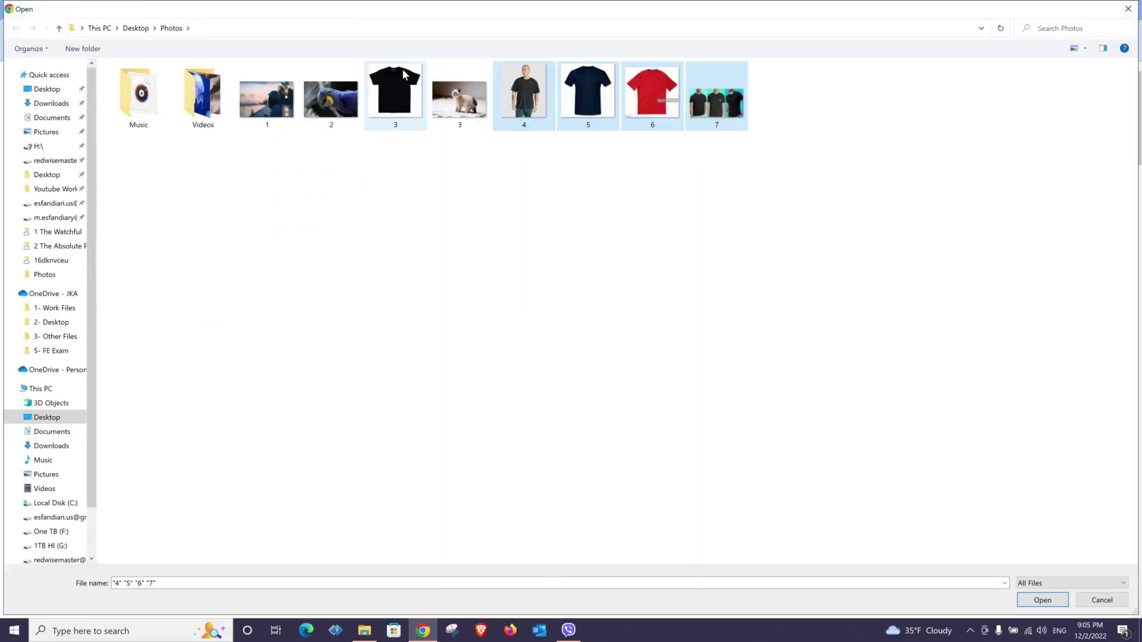
pyautogui.click(1035, 602)
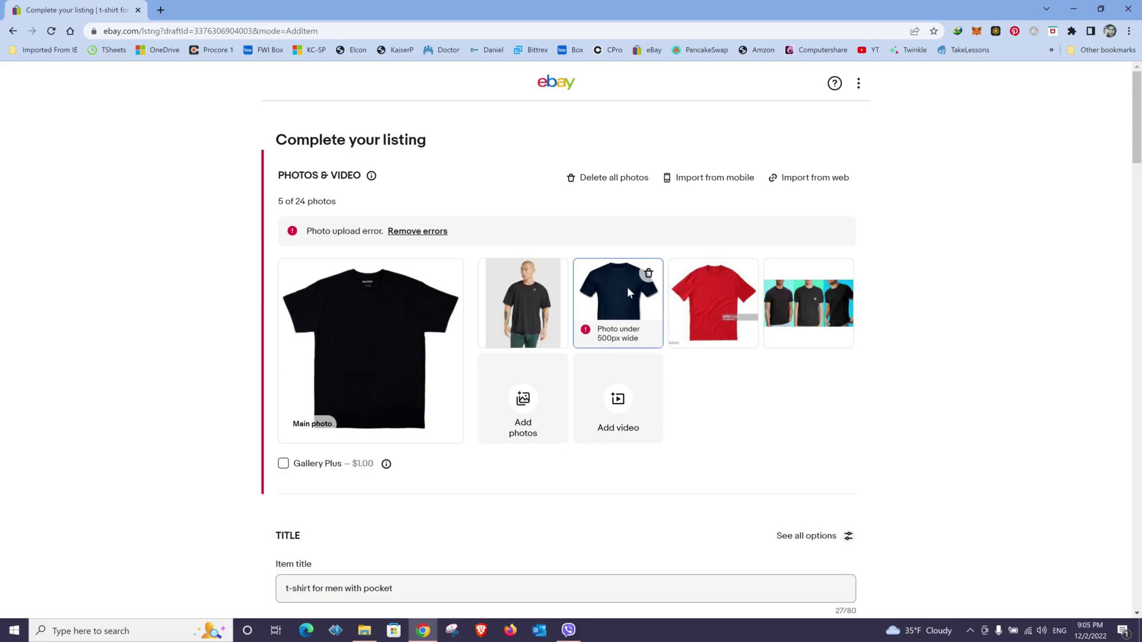
# Delete the navy t-shirt photo and make the photo of the man wearing the black t-shirt the main photo.
pyautogui.click(648, 273)
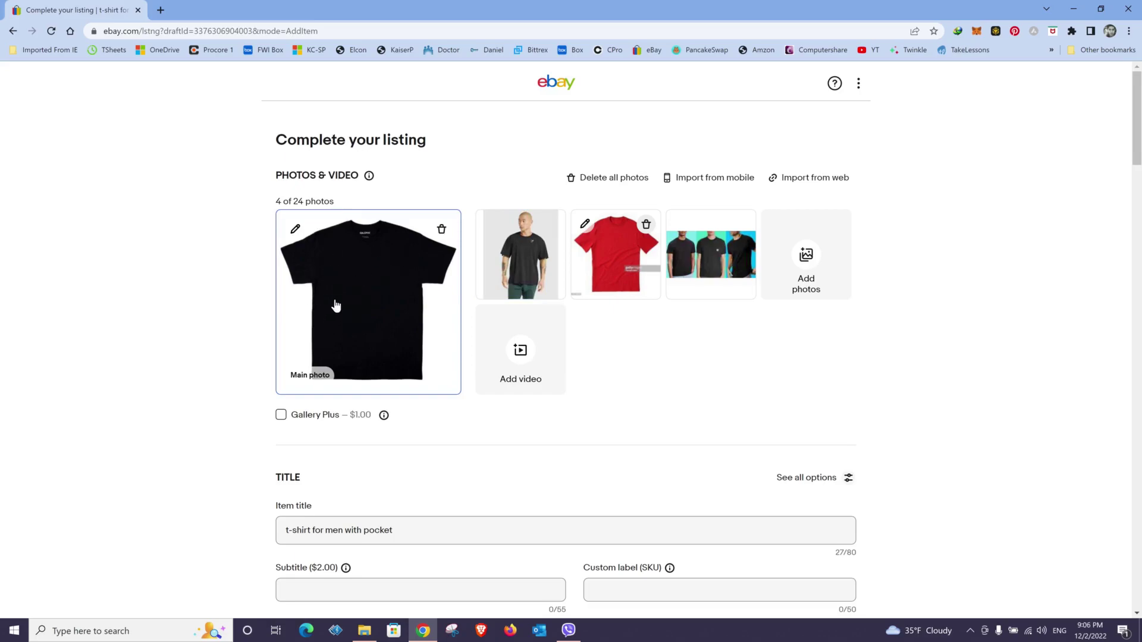
pyautogui.moveTo(508, 275); pyautogui.dragTo(381, 362)
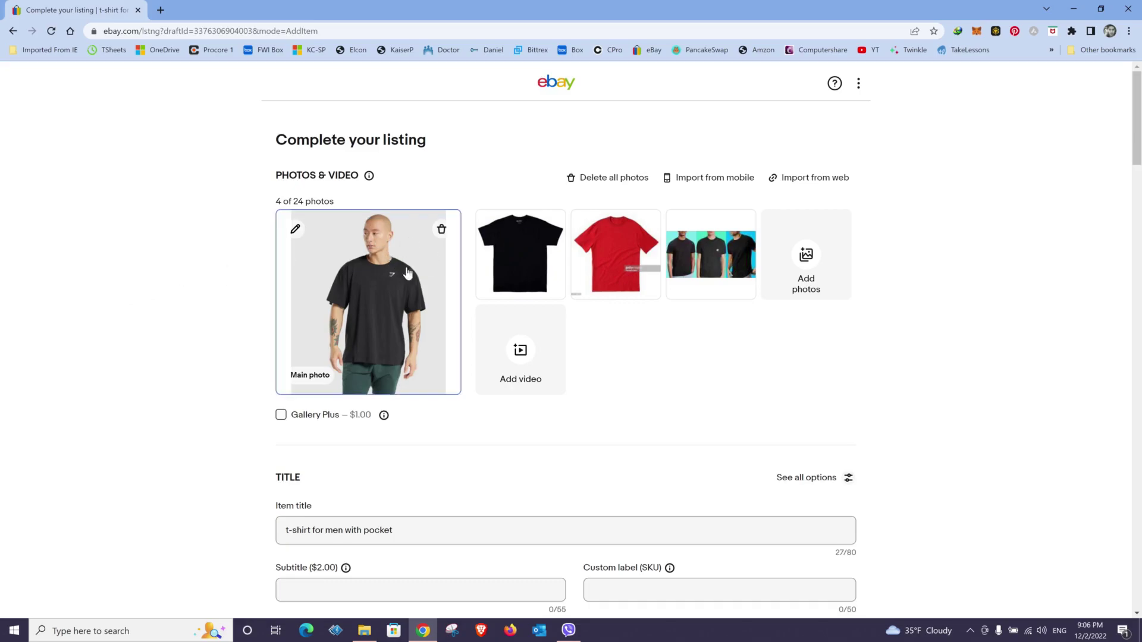
pyautogui.scroll(-1, 161, 319)
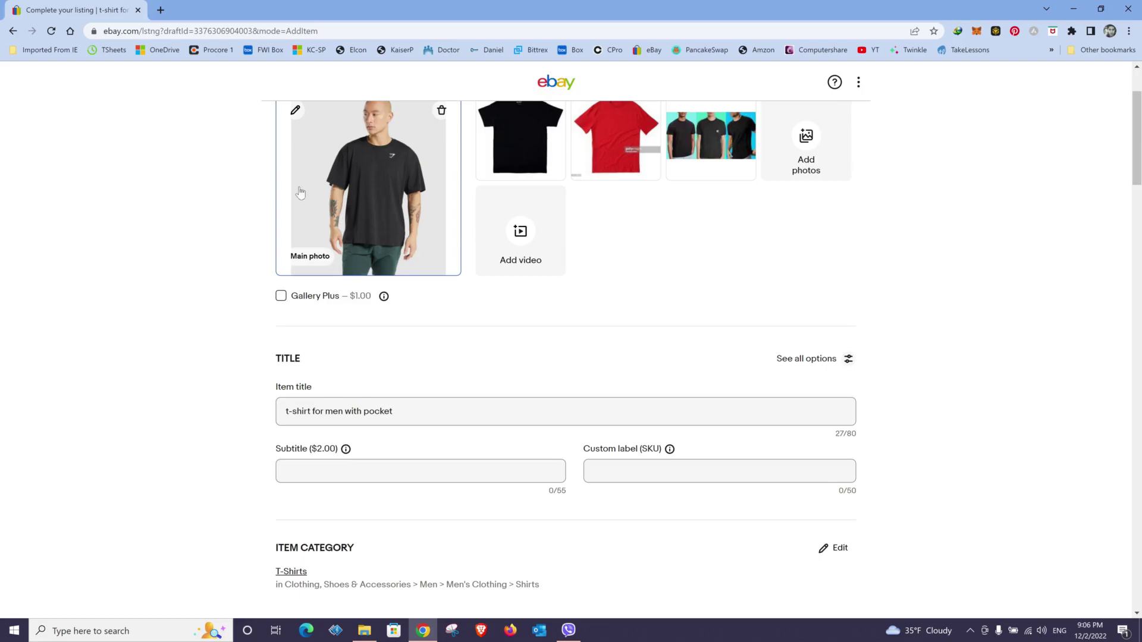
pyautogui.scroll(2, 311, 191)
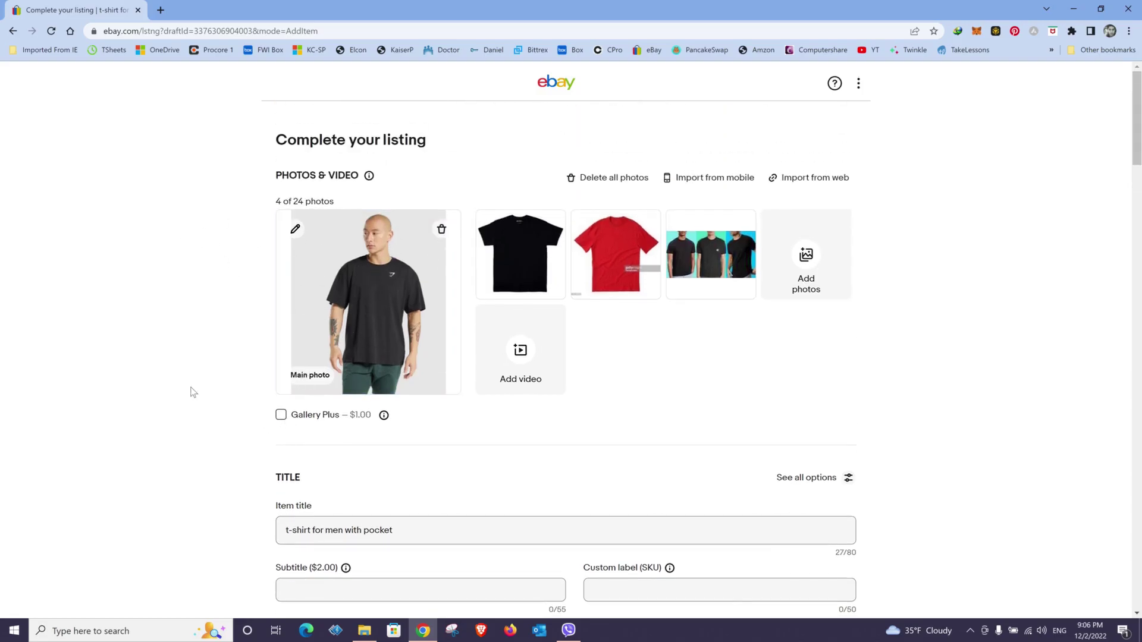
# Examine the item title, its character limit and the paid subtitle field.
pyautogui.scroll(-3, 189, 392)
pyautogui.click(426, 364)
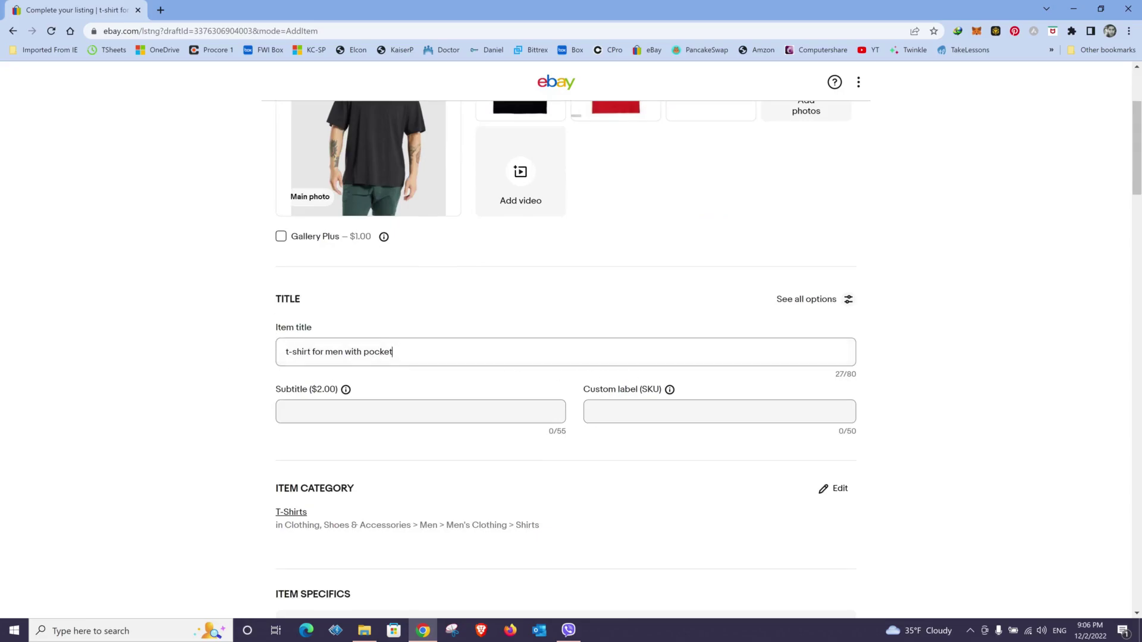
pyautogui.doubleClick(859, 379)
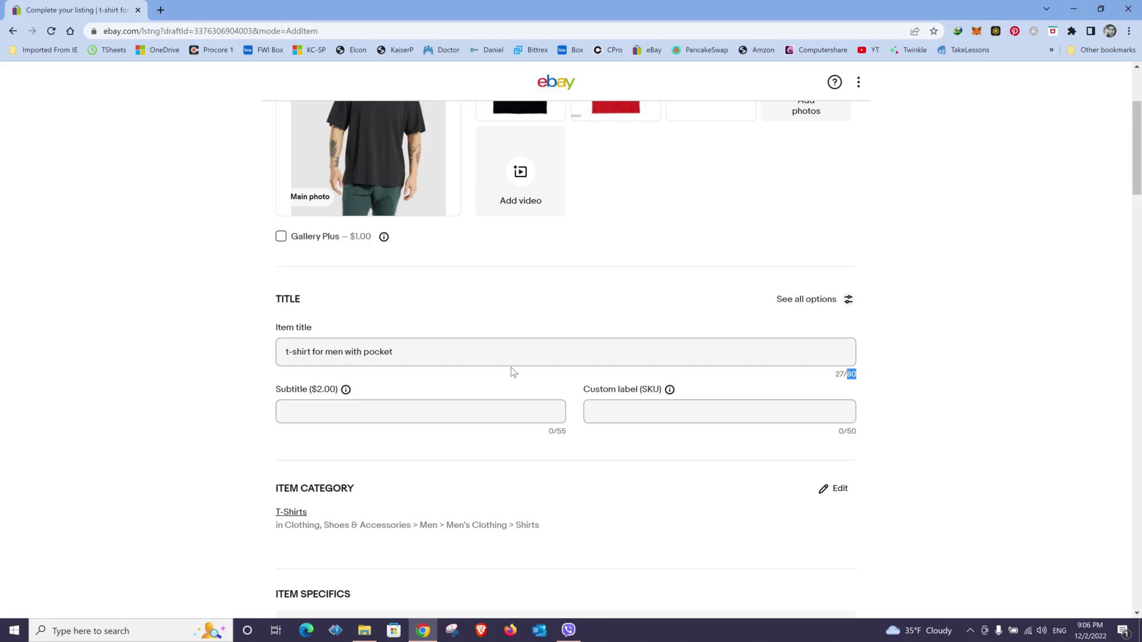
pyautogui.click(298, 409)
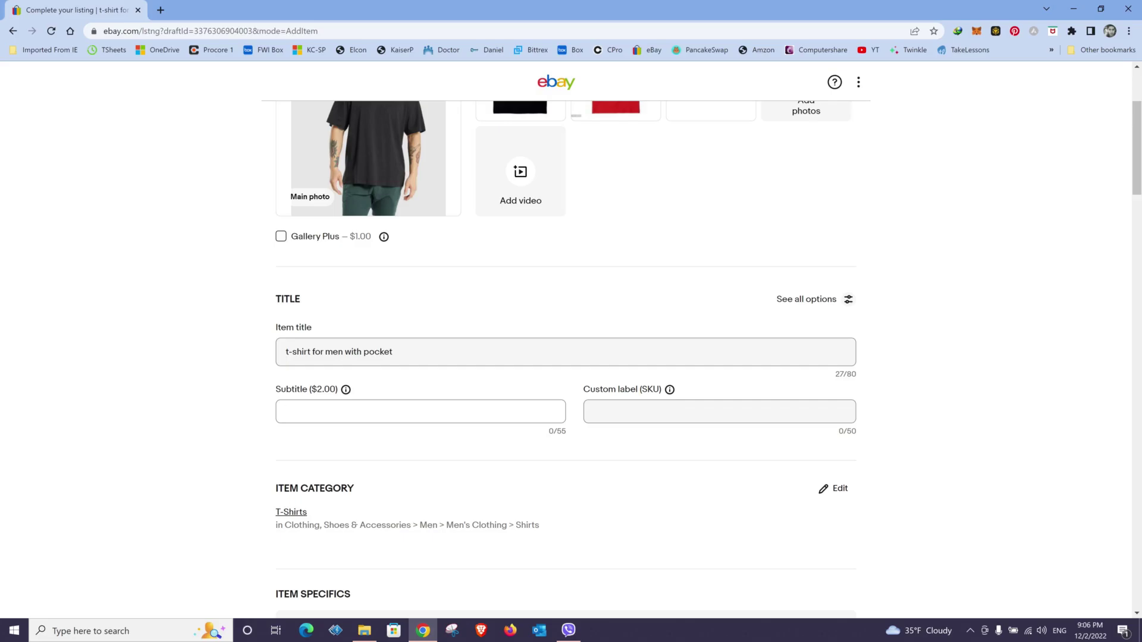
pyautogui.moveTo(321, 397); pyautogui.dragTo(344, 393)
pyautogui.click(306, 400)
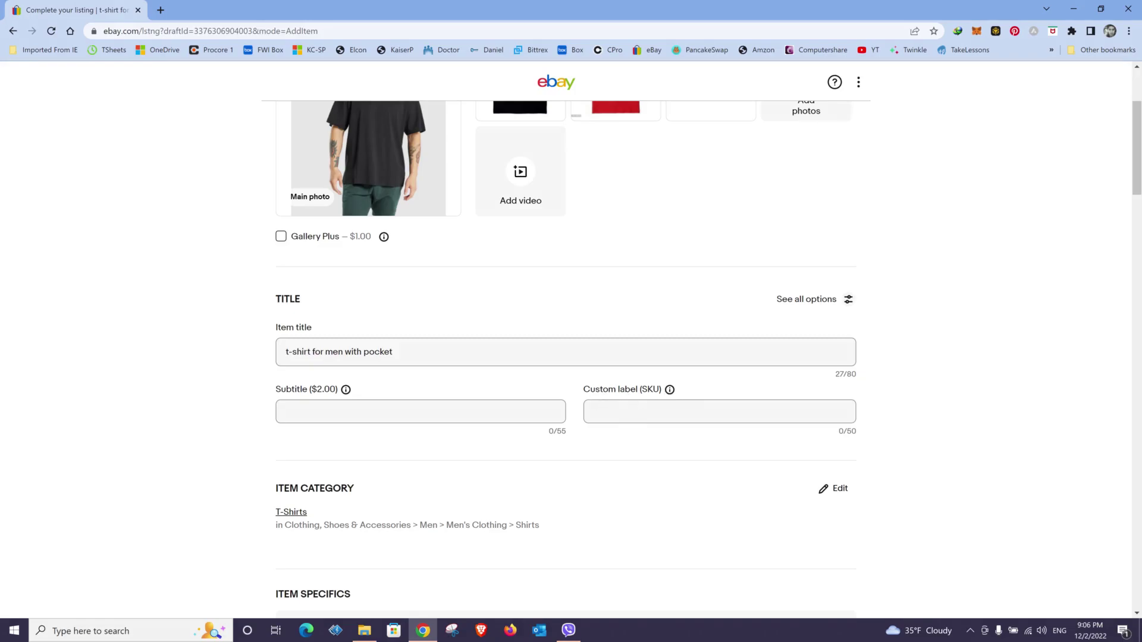
# Set the listing's custom label (SKU) to 221202-tshirt-1.
pyautogui.click(720, 411)
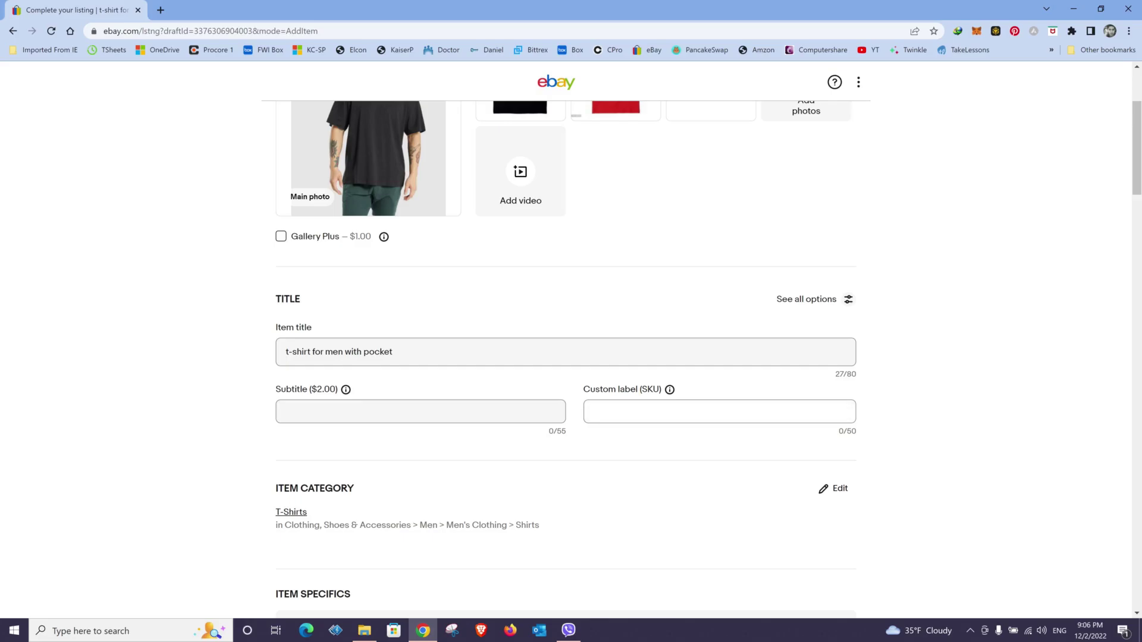
pyautogui.scroll(2, 601, 437)
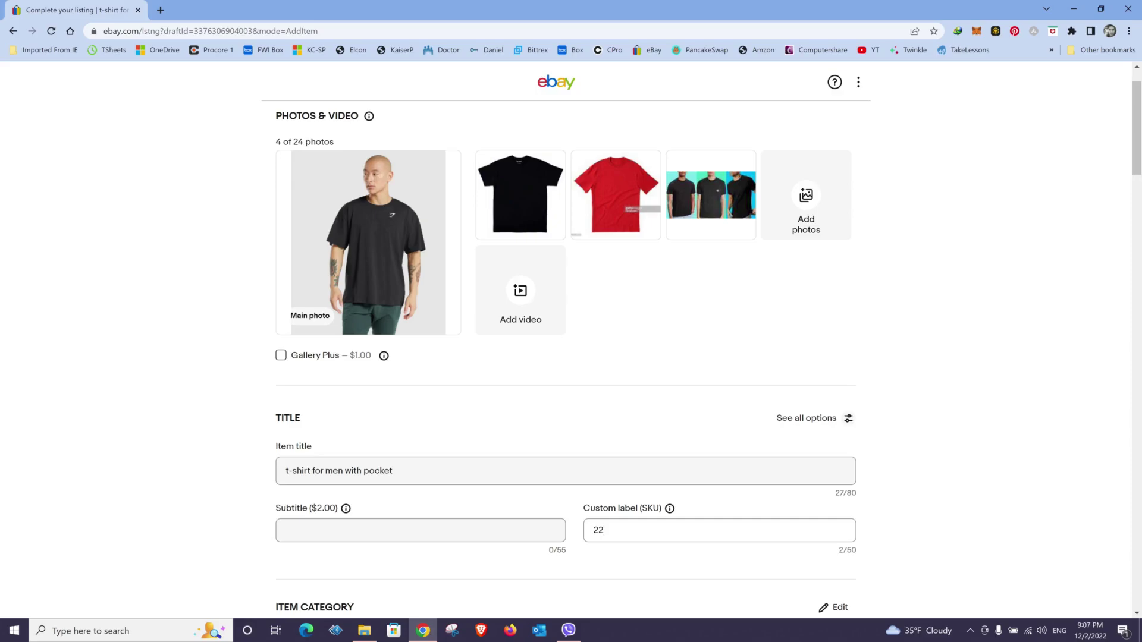
pyautogui.write('02-tshirt')
pyautogui.moveTo(594, 530); pyautogui.dragTo(648, 530)
pyautogui.click(634, 558)
pyautogui.moveTo(653, 530); pyautogui.dragTo(592, 530)
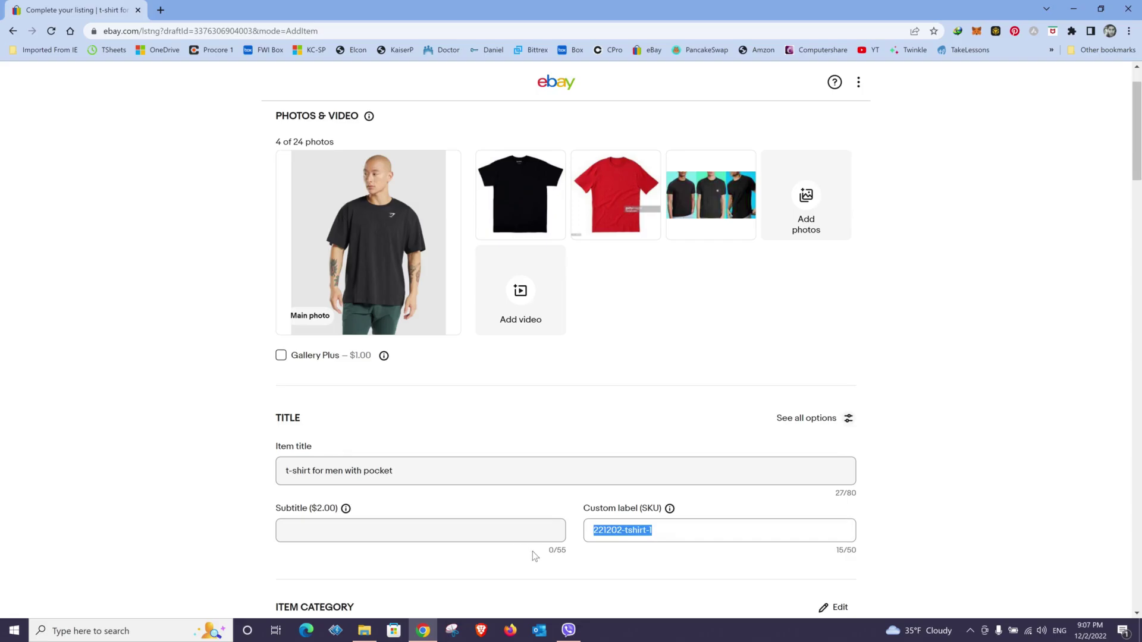
pyautogui.scroll(-3, 604, 492)
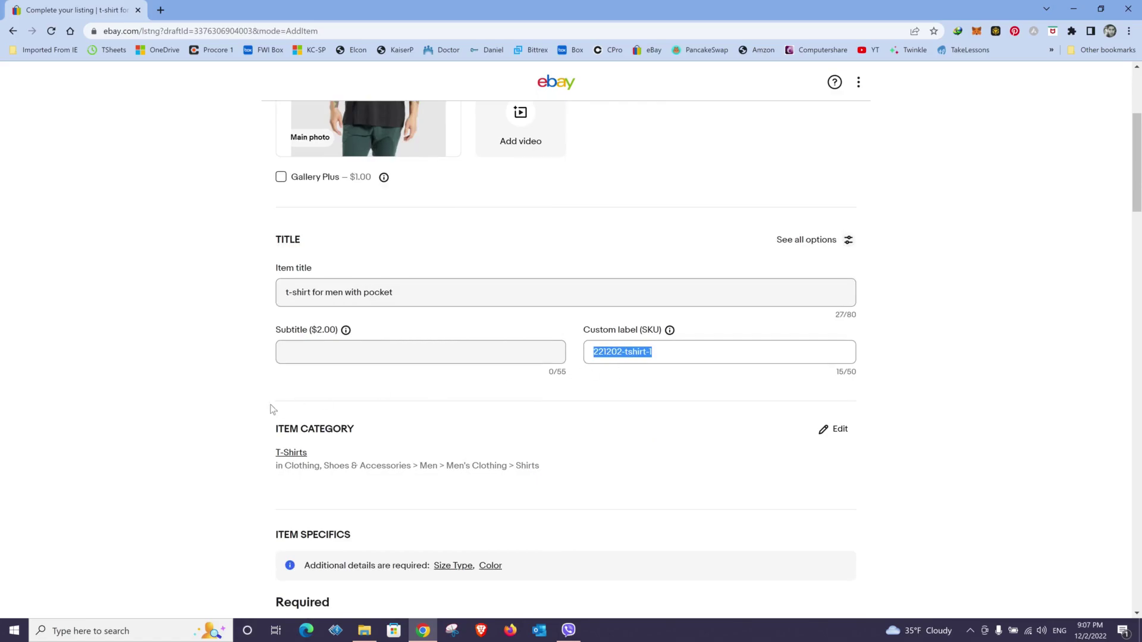
pyautogui.scroll(-2, 273, 410)
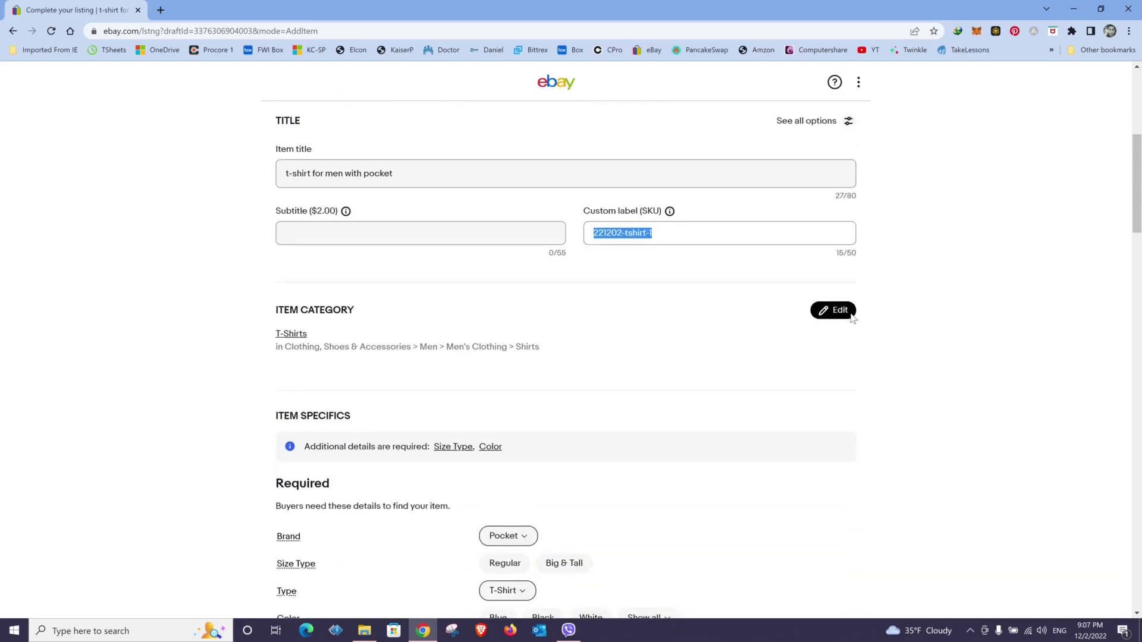
pyautogui.scroll(4, 293, 238)
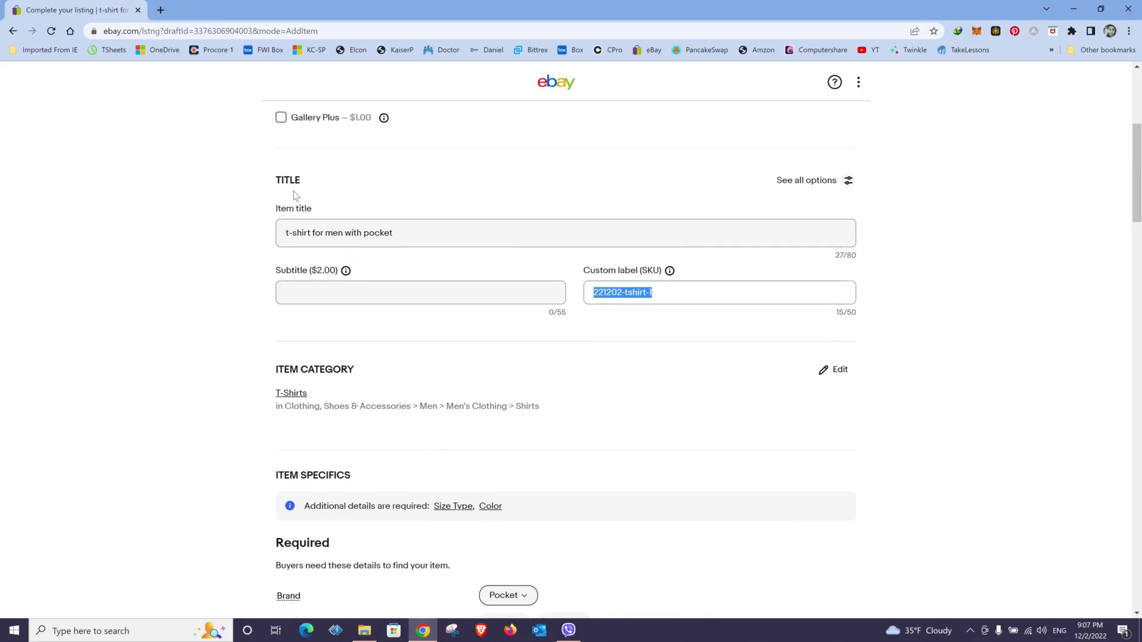
# Review the listing's first item category and the suggested category alternatives, keeping the current selection.
pyautogui.scroll(-5, 253, 250)
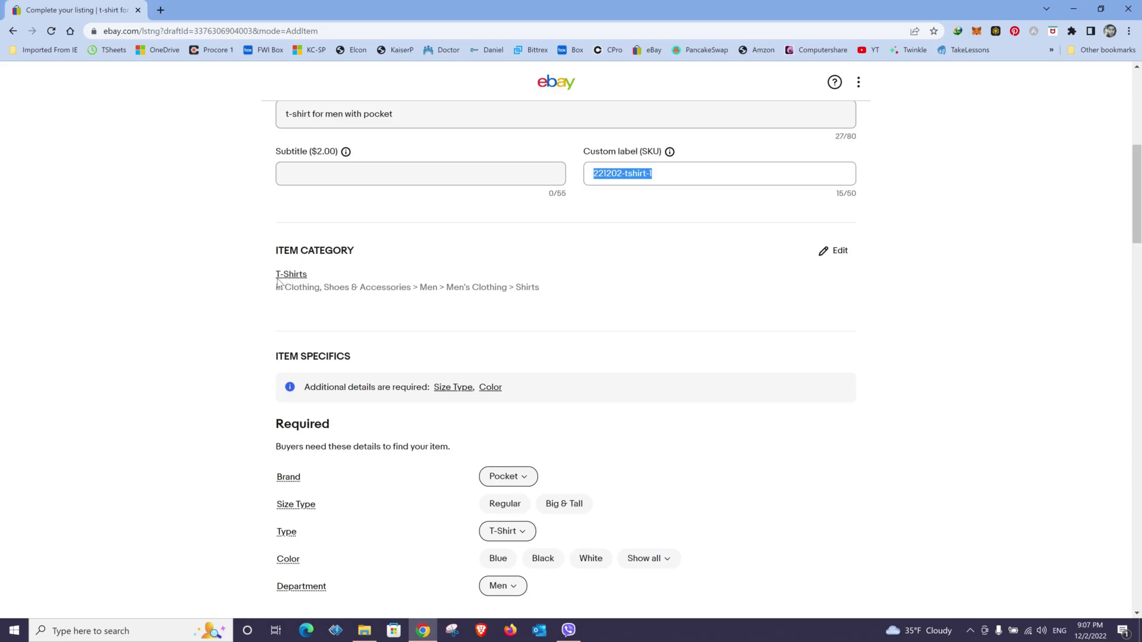
pyautogui.click(835, 252)
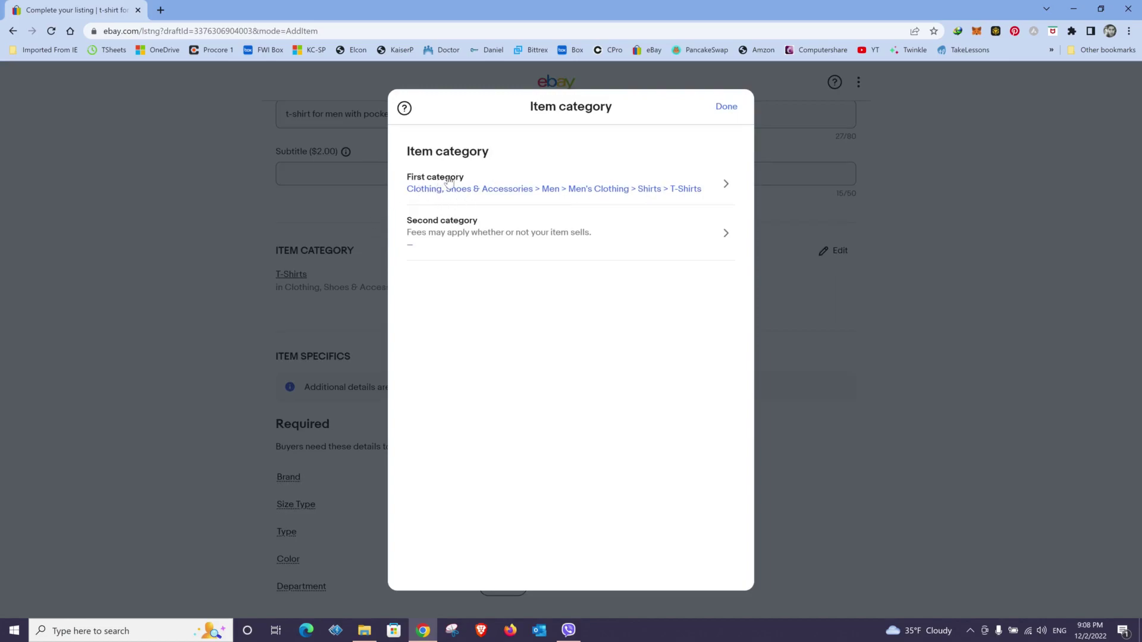
pyautogui.click(446, 184)
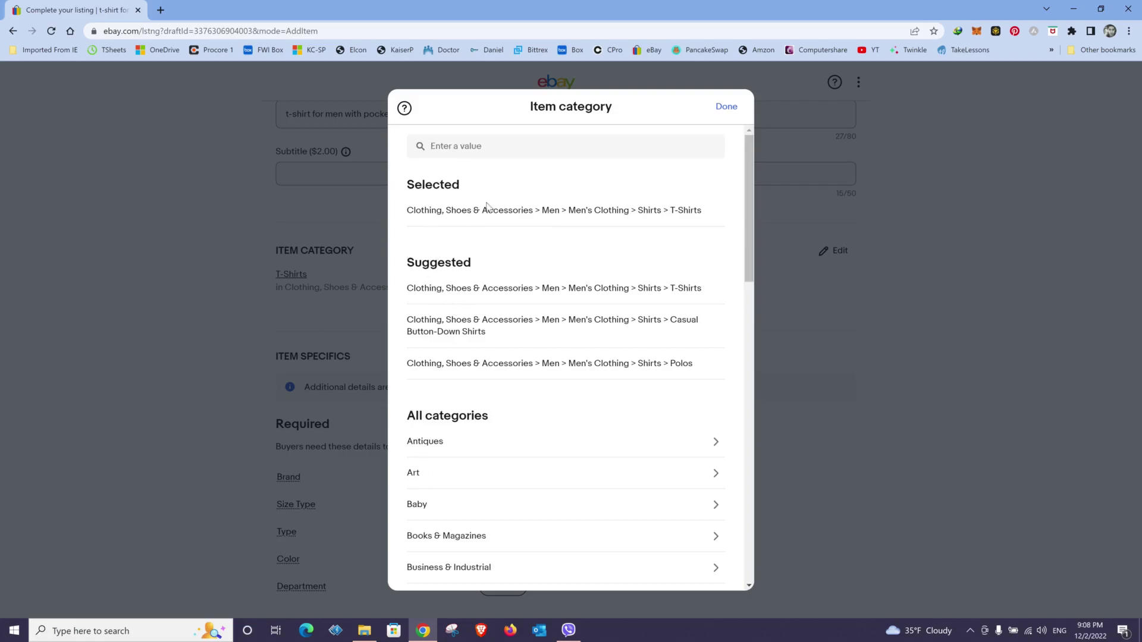
pyautogui.click(722, 111)
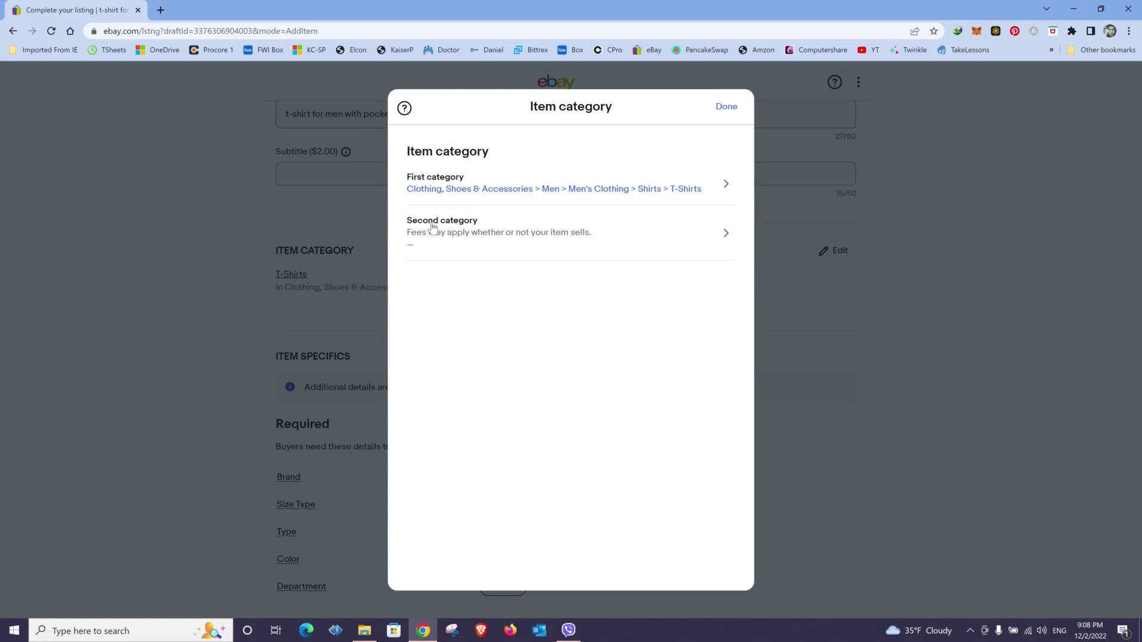
# Set the second item category to Clothing, Shoes & Accessories > Women > Women's Clothing > Tops.
pyautogui.click(454, 246)
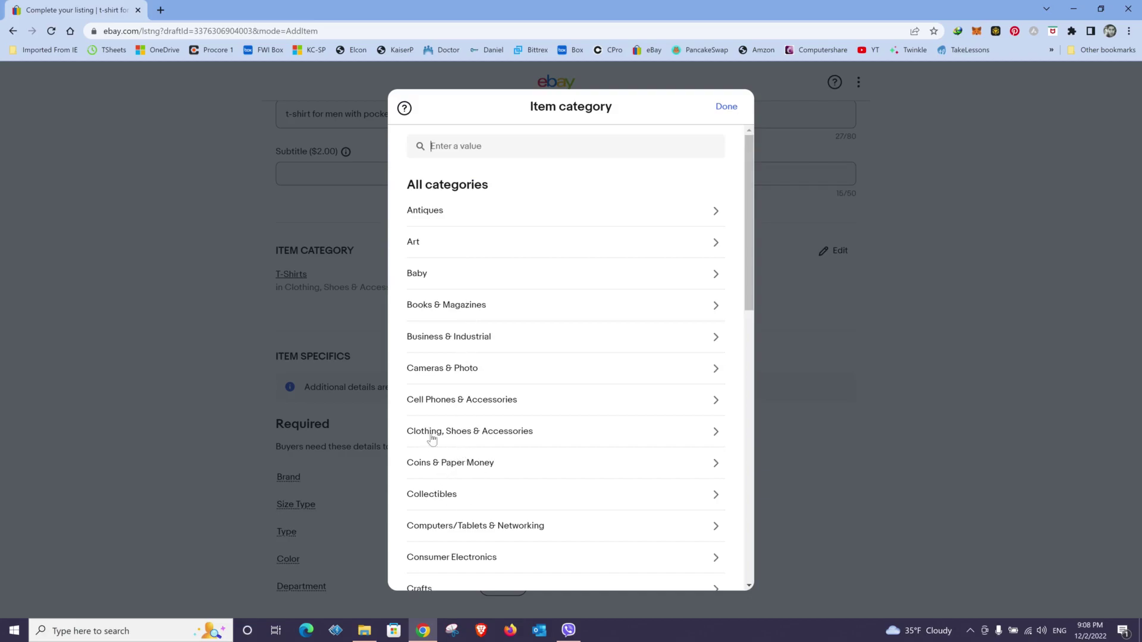
pyautogui.scroll(-1, 426, 428)
pyautogui.scroll(-4, 459, 306)
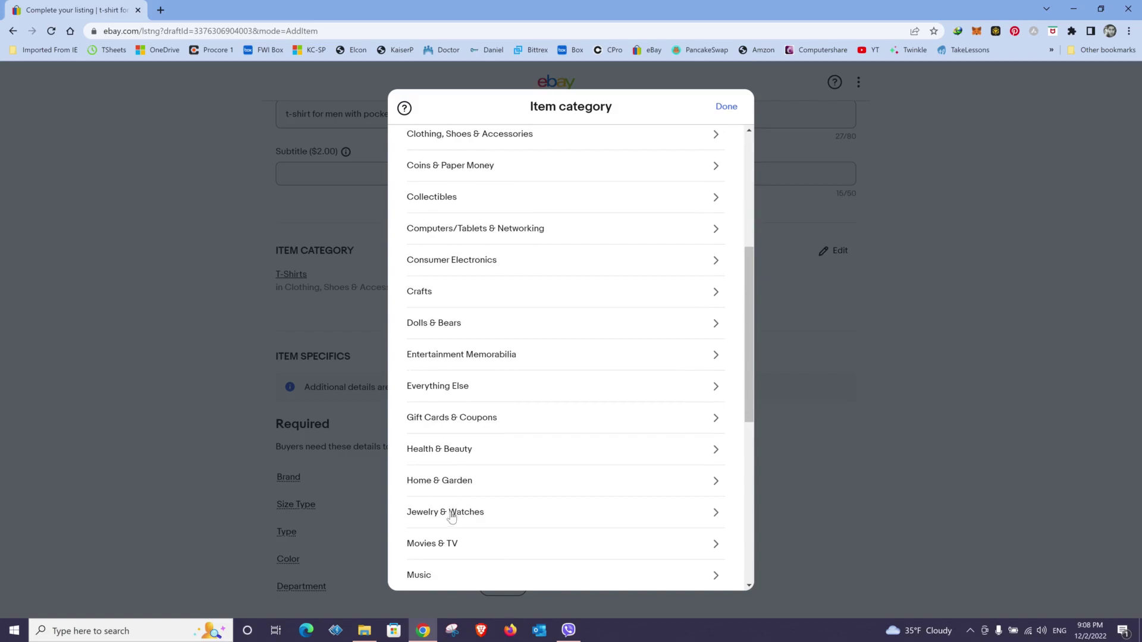
pyautogui.scroll(2, 437, 447)
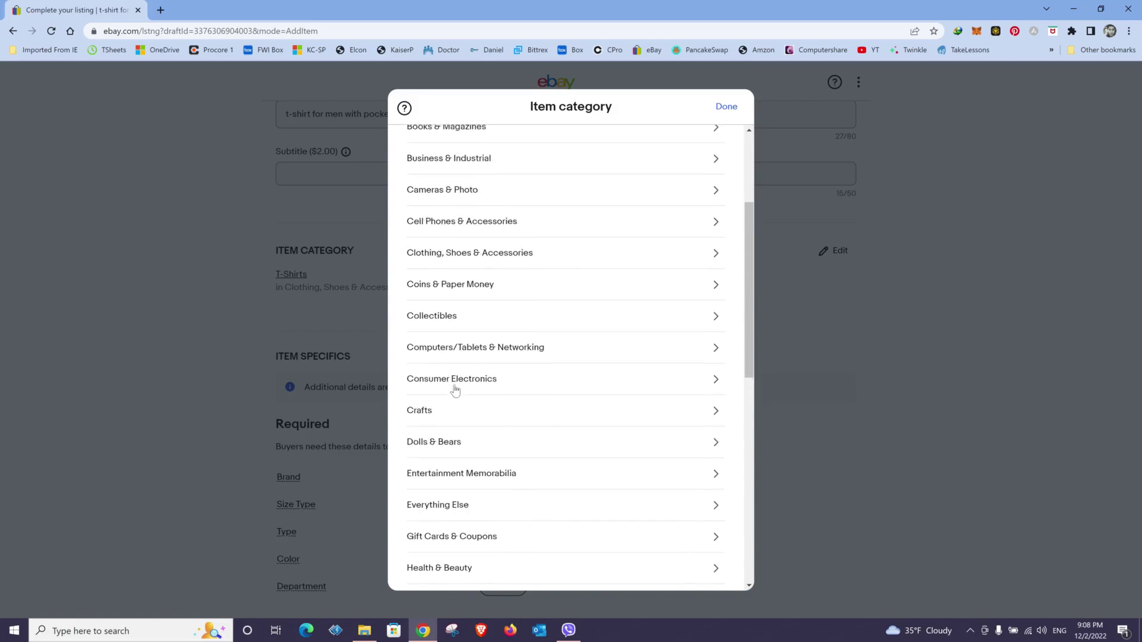
pyautogui.click(436, 254)
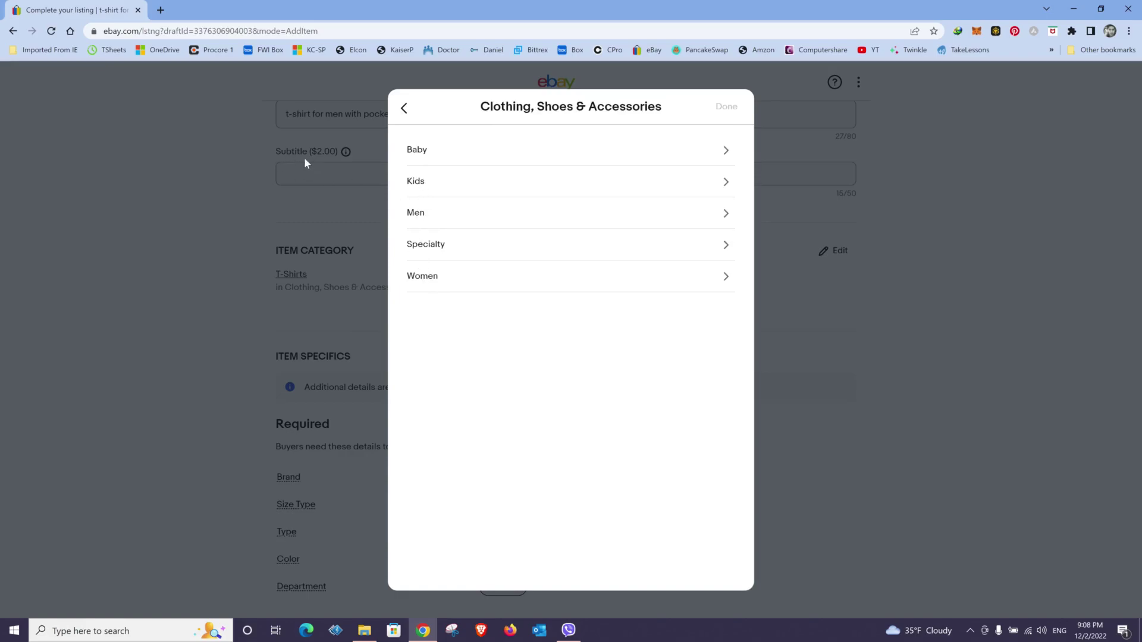
pyautogui.click(424, 277)
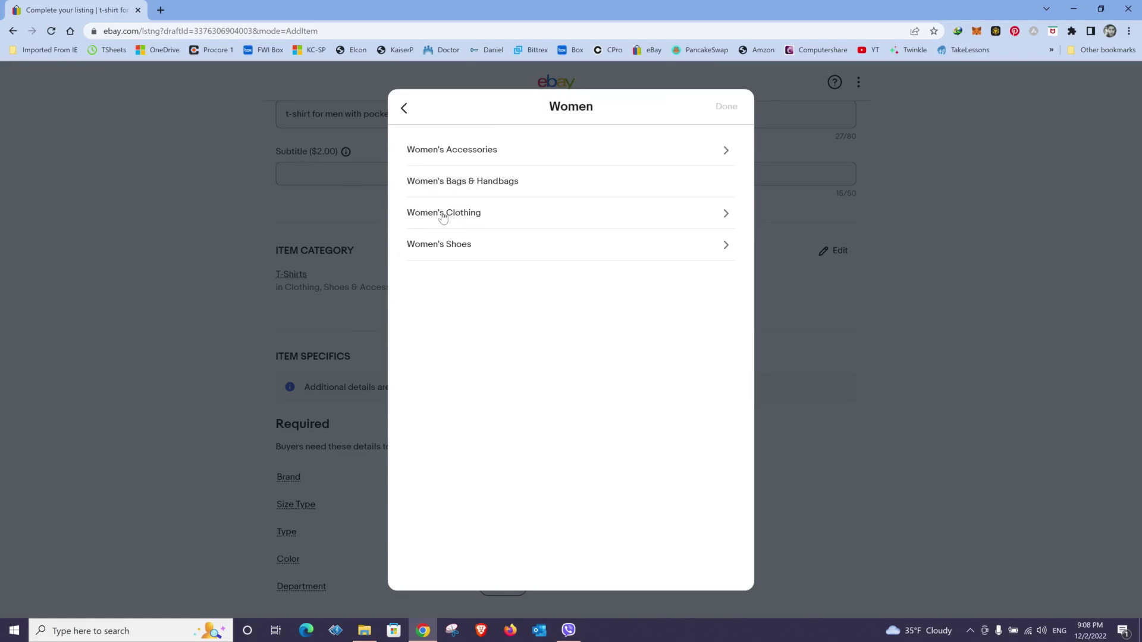
pyautogui.click(440, 215)
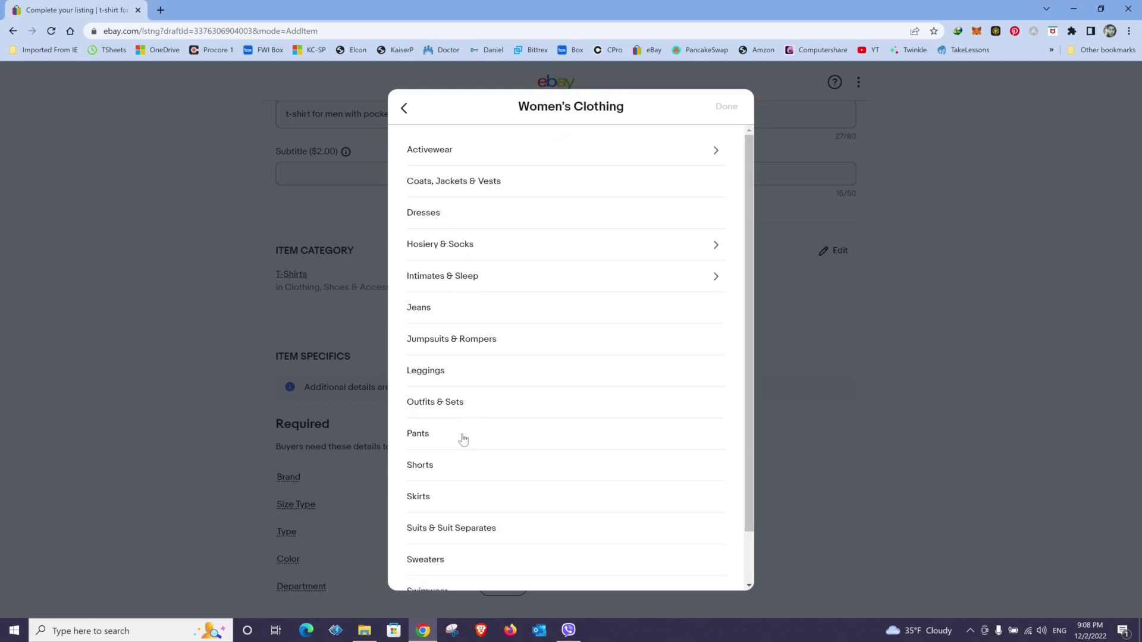
pyautogui.scroll(-1, 461, 443)
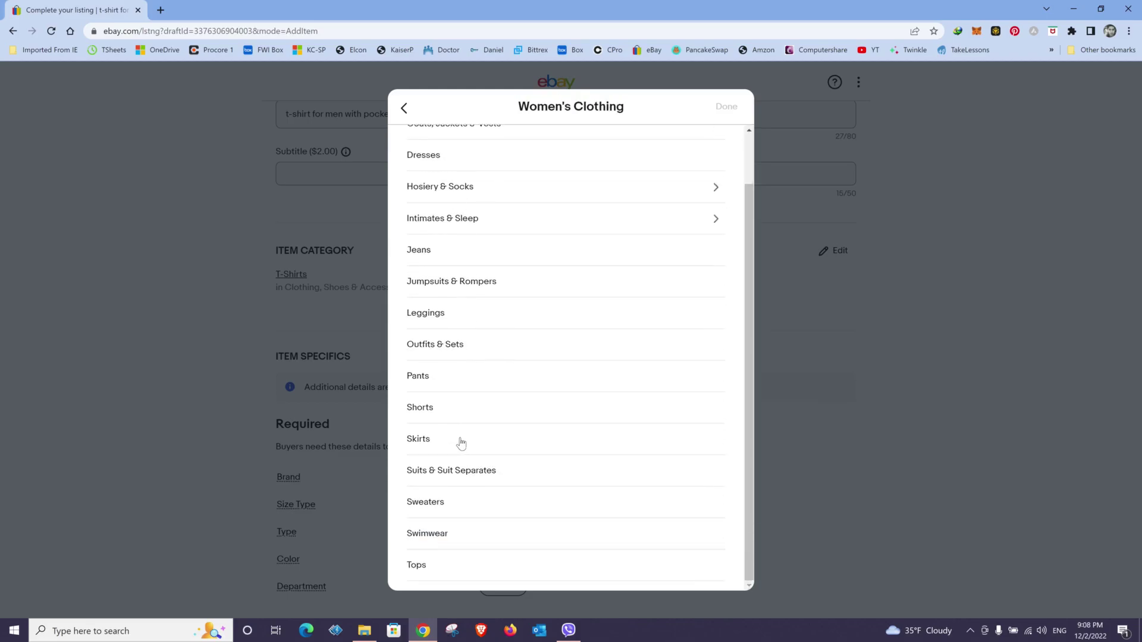
pyautogui.click(433, 566)
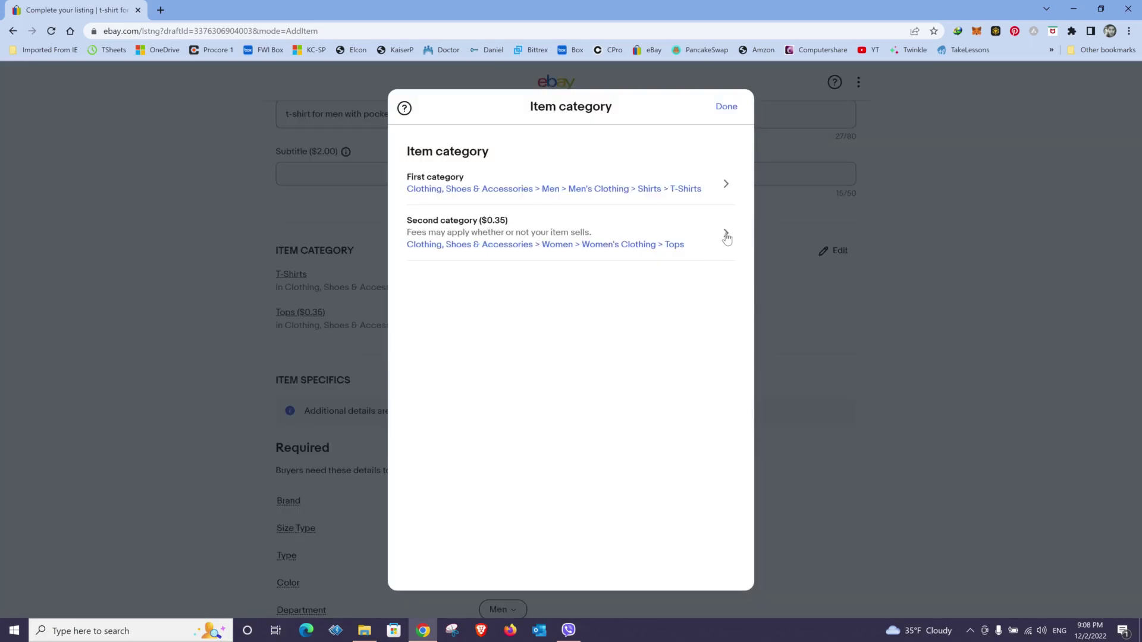
# Remove the second item category and close the category settings.
pyautogui.click(726, 236)
pyautogui.click(713, 185)
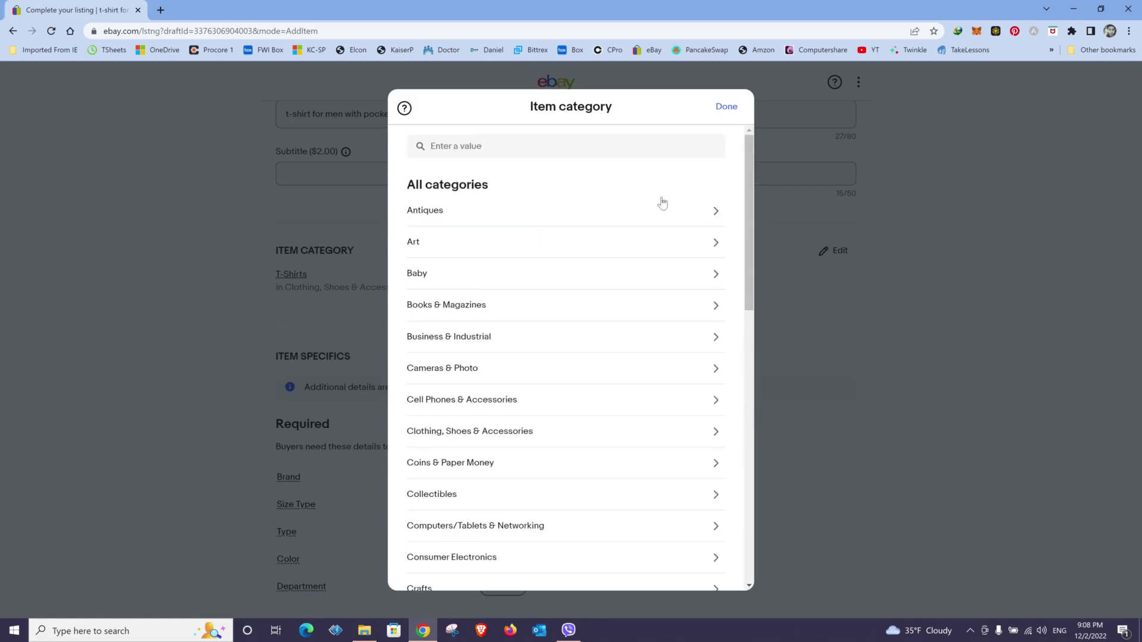
pyautogui.click(726, 107)
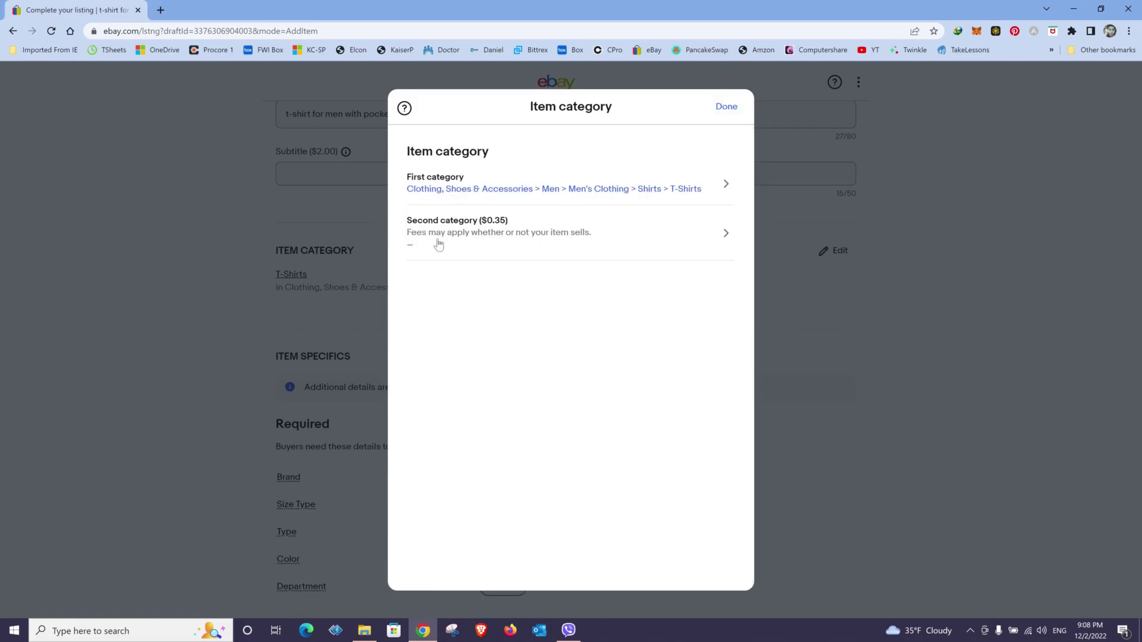
pyautogui.click(727, 107)
# Clear the selected Brand value in the required item specifics.
pyautogui.scroll(-3, 220, 284)
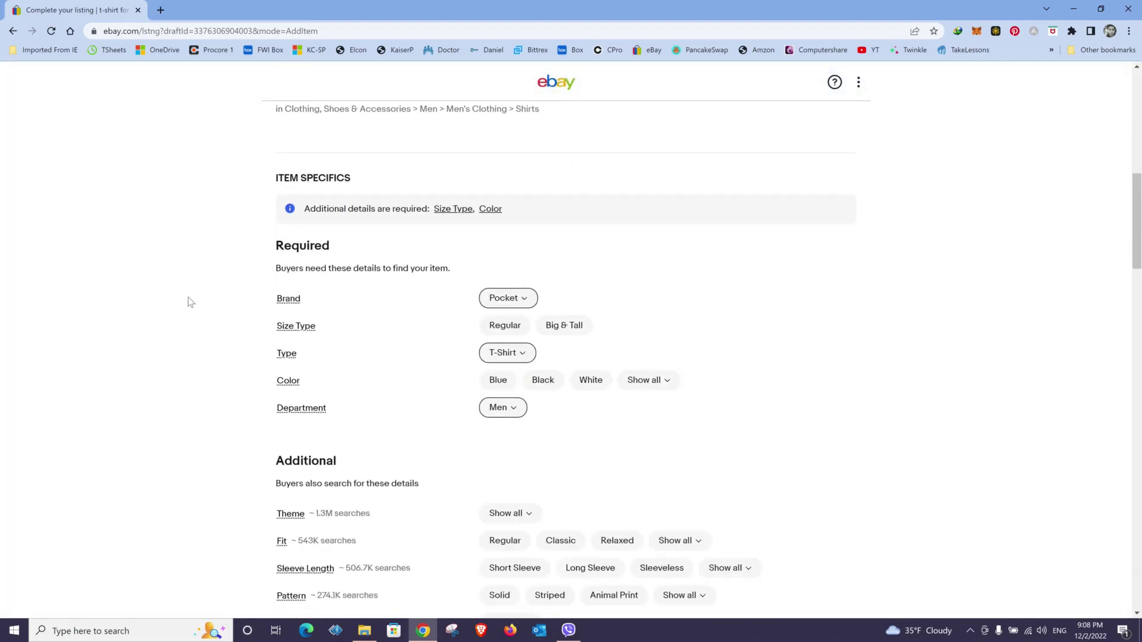
pyautogui.moveTo(306, 307)
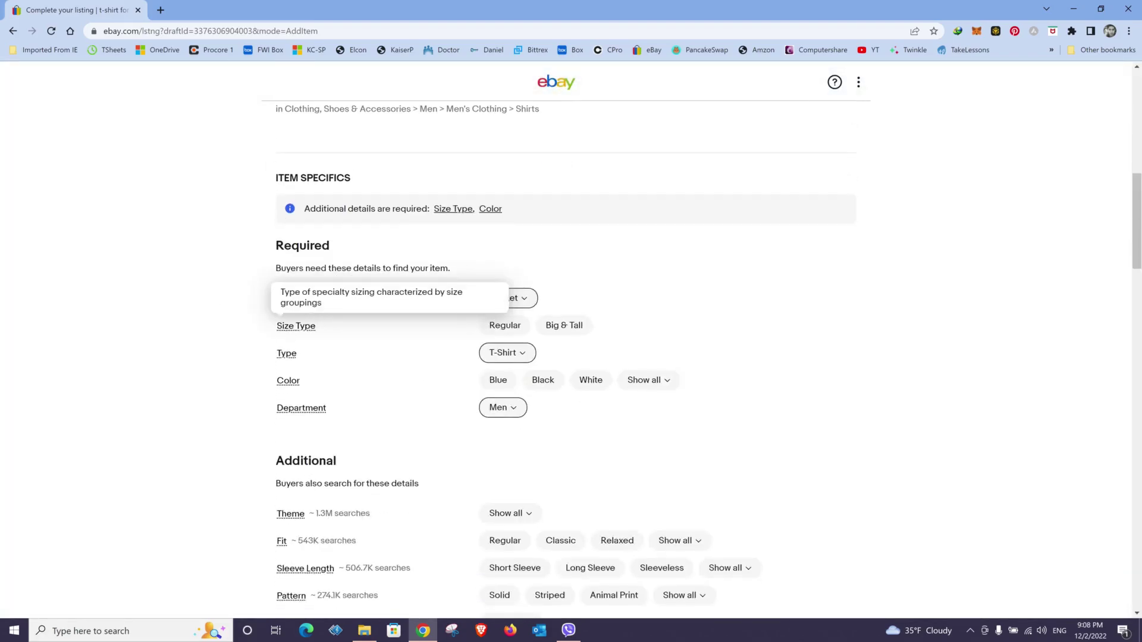
pyautogui.click(523, 300)
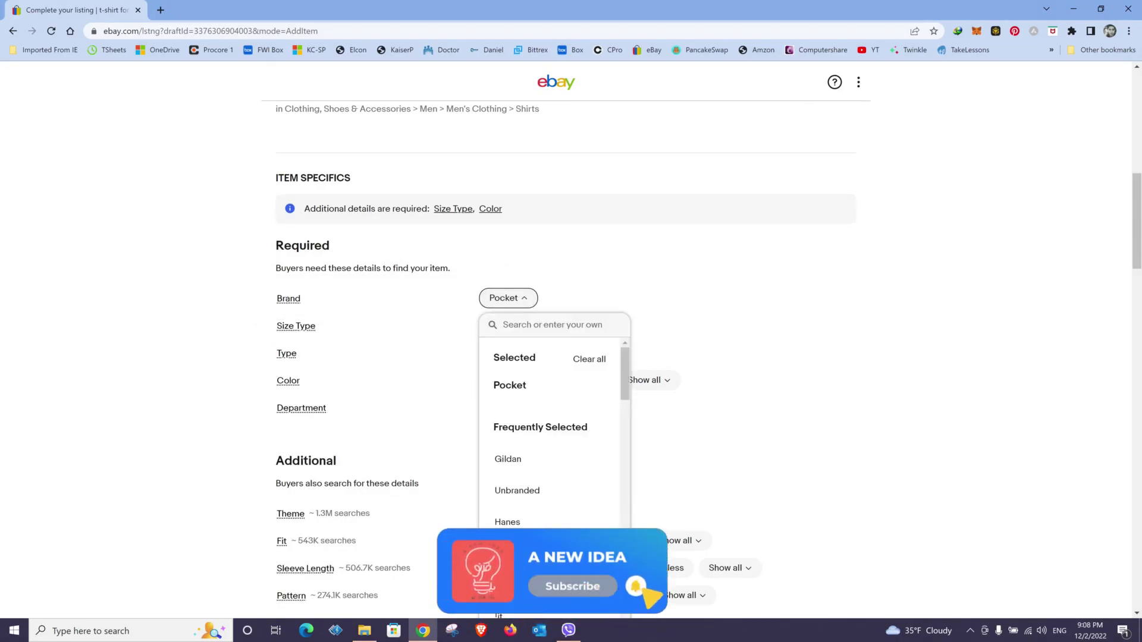
pyautogui.moveTo(287, 354)
pyautogui.click(589, 359)
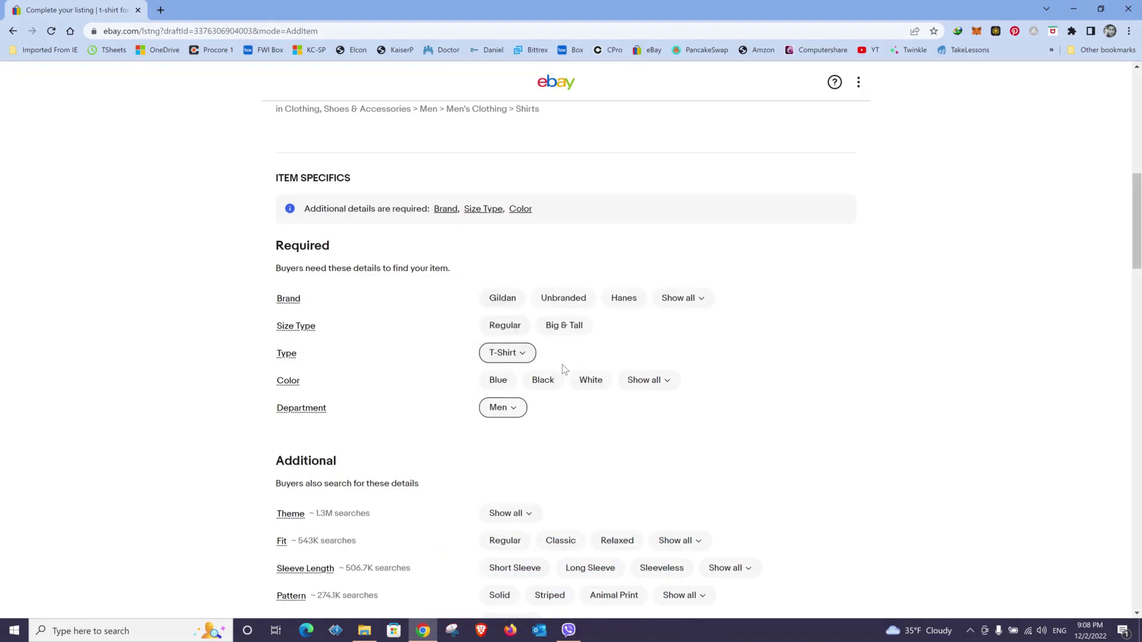
# Examine the available Type values and the additional item specifics such as Fit, Character and Neckline.
pyautogui.moveTo(303, 331)
pyautogui.click(524, 353)
pyautogui.scroll(-2, 524, 369)
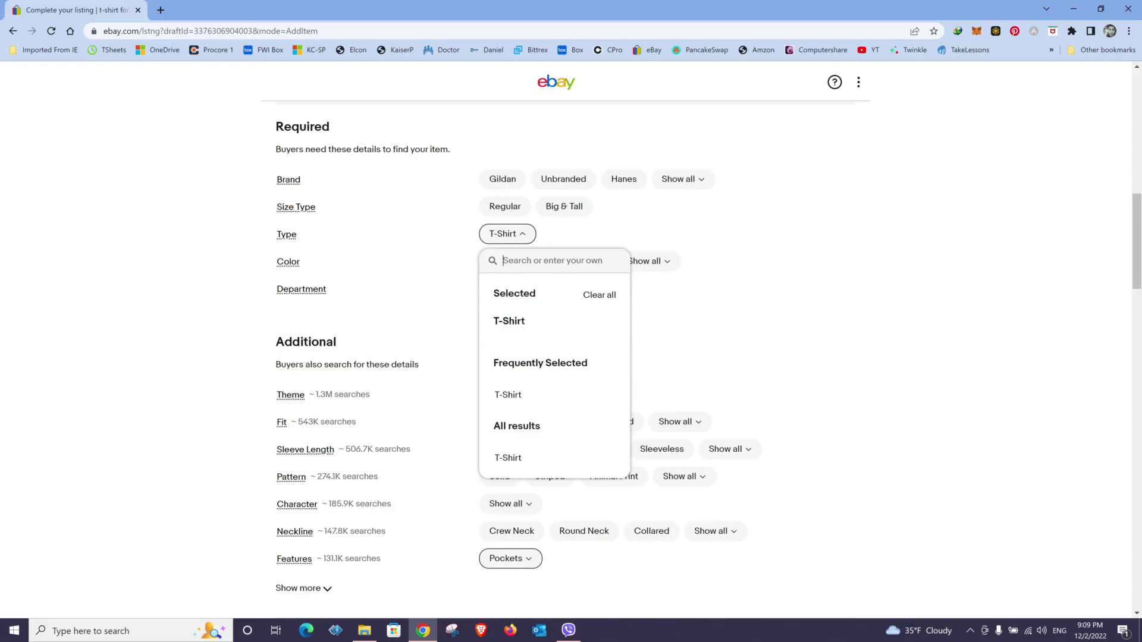
pyautogui.click(116, 256)
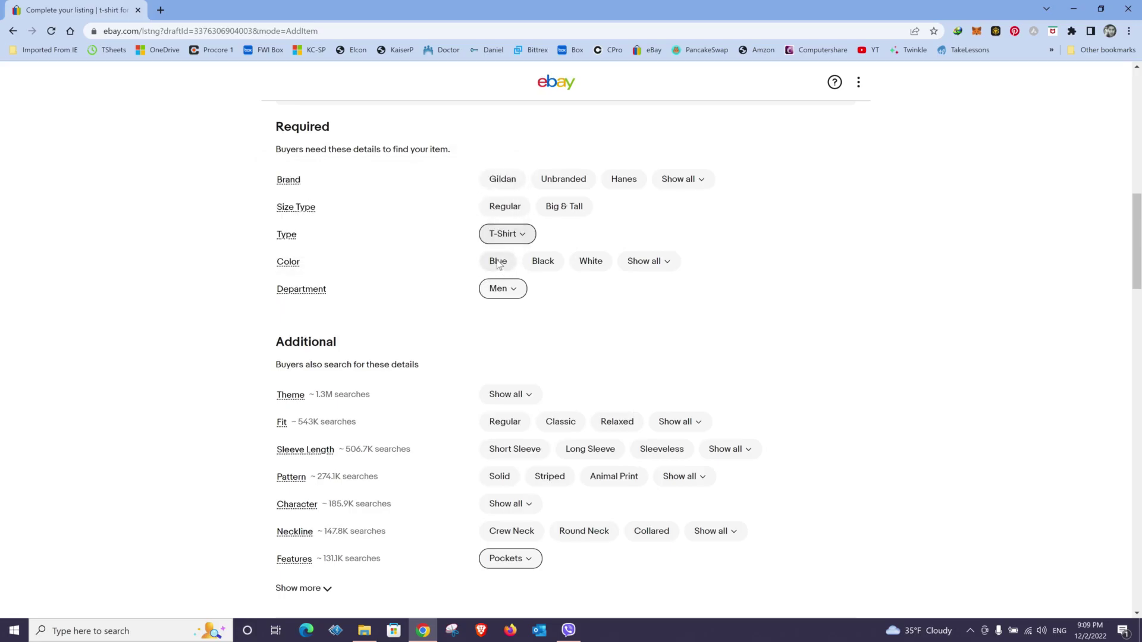
pyautogui.scroll(-2, 293, 229)
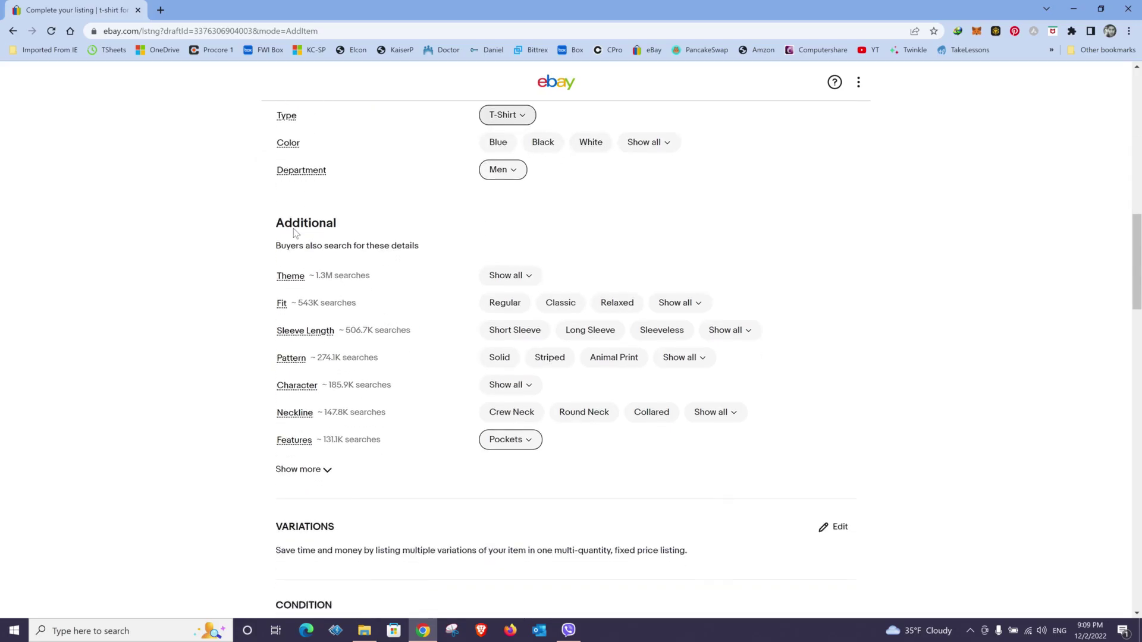
pyautogui.scroll(-2, 293, 304)
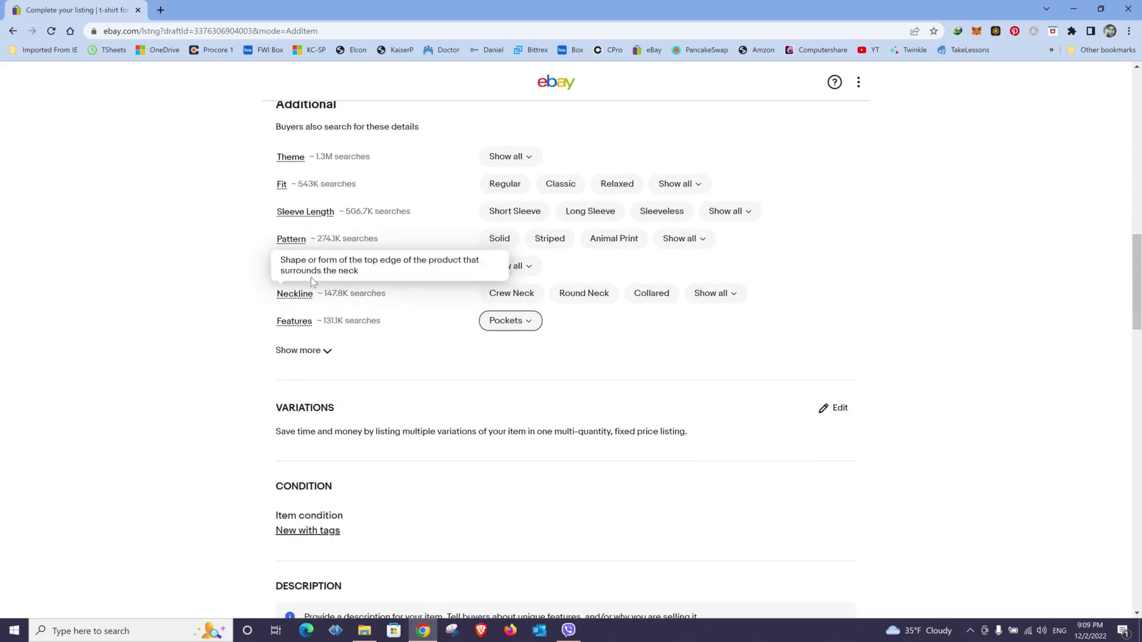
pyautogui.moveTo(287, 185)
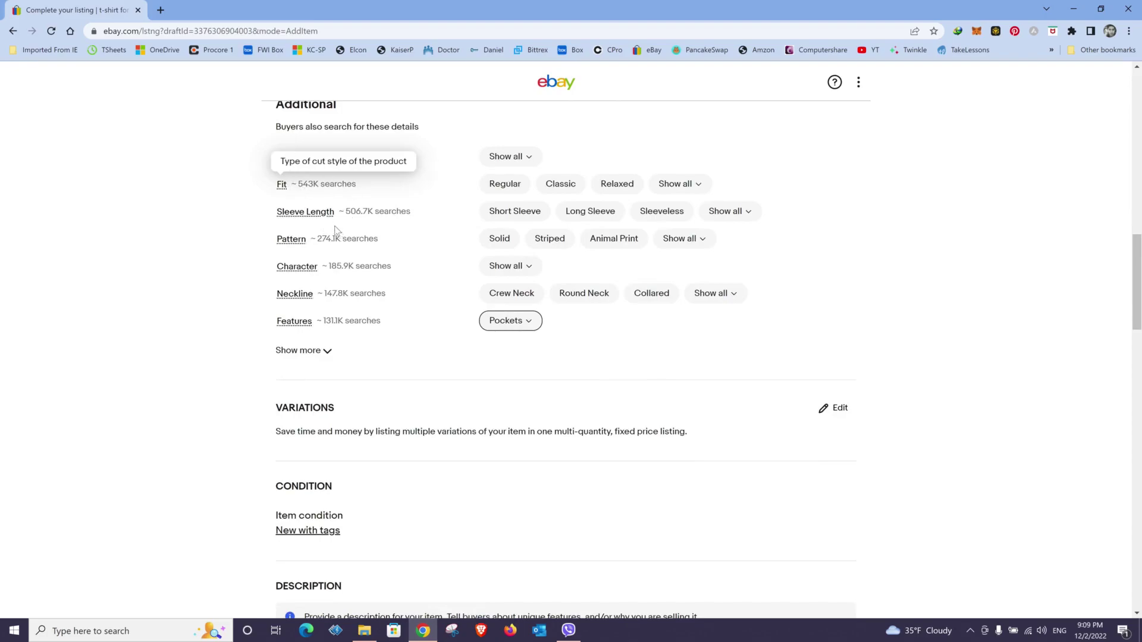
pyautogui.moveTo(315, 278)
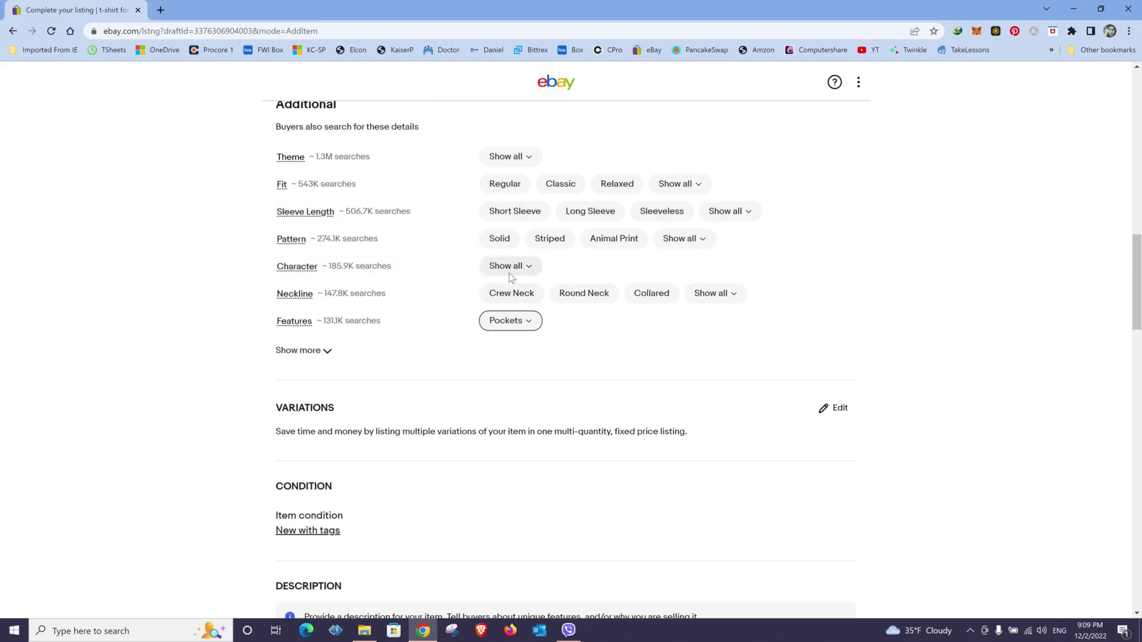
# Open the listing's variations for editing and remove the Fabric Type and Accents attributes.
pyautogui.scroll(-2, 353, 339)
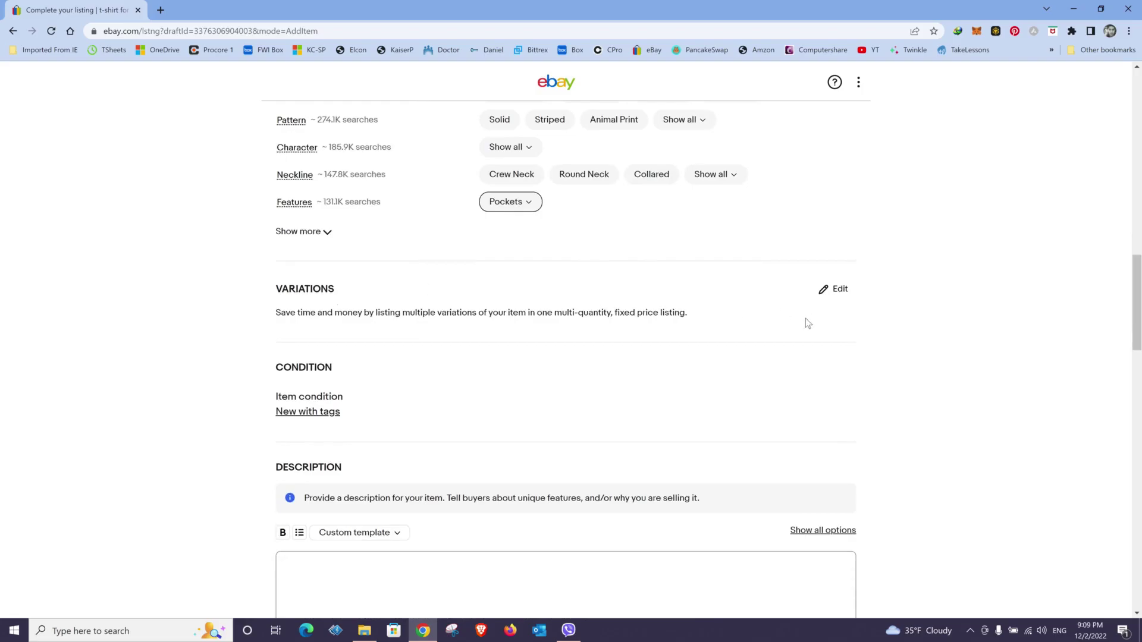
pyautogui.click(833, 289)
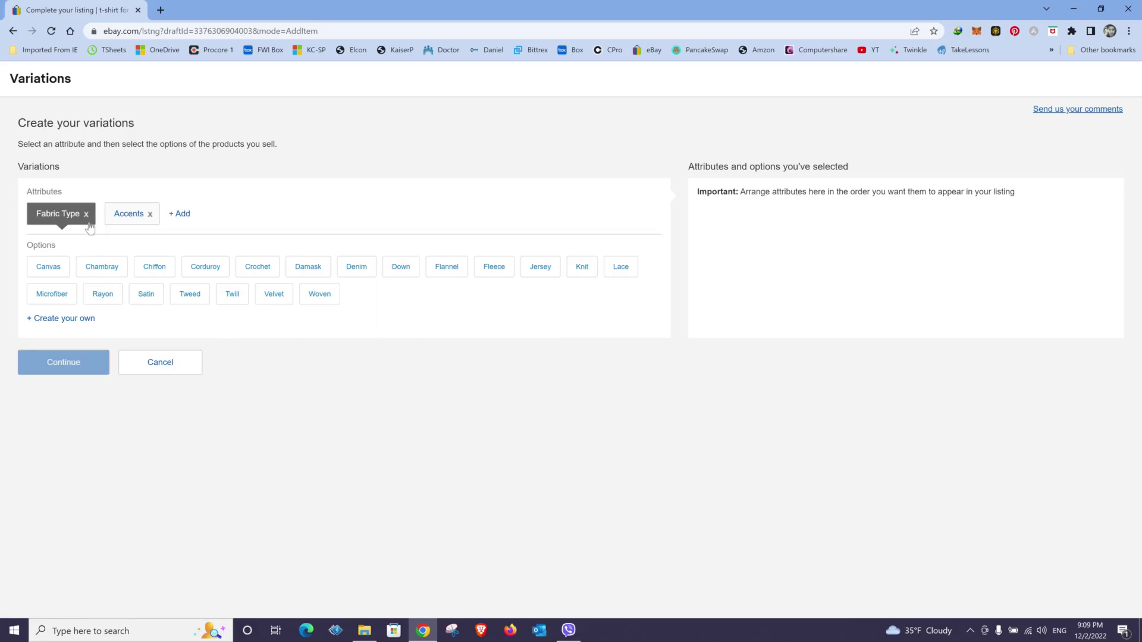
pyautogui.click(86, 214)
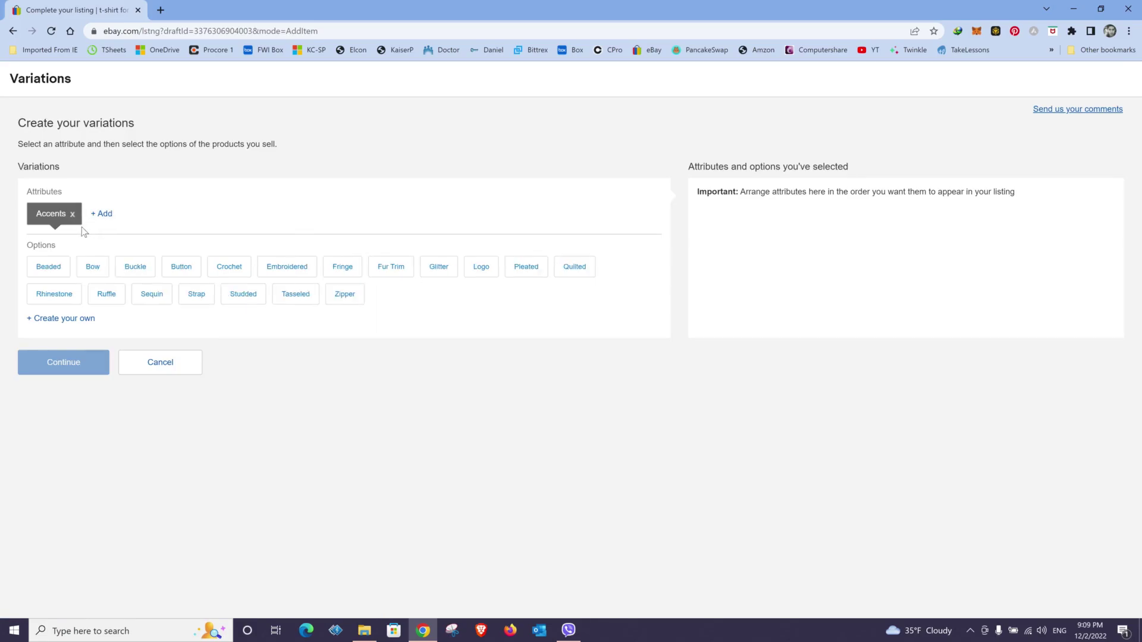
pyautogui.click(72, 214)
# Add the Color attribute and a custom attribute named "Size:" to the variations.
pyautogui.click(40, 208)
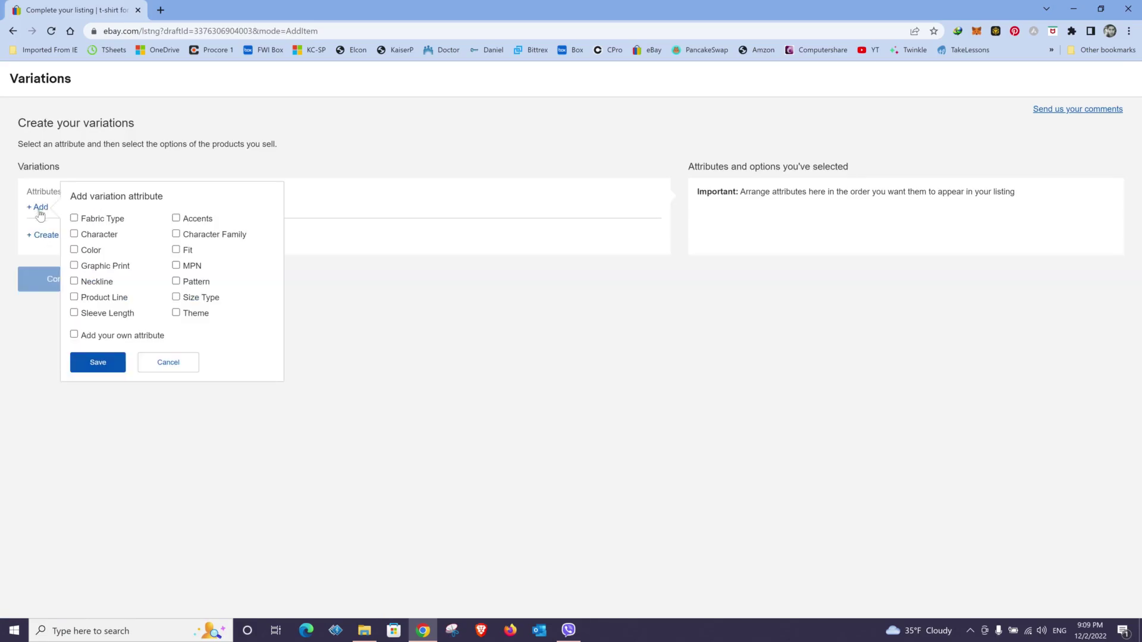
pyautogui.click(75, 250)
pyautogui.click(73, 334)
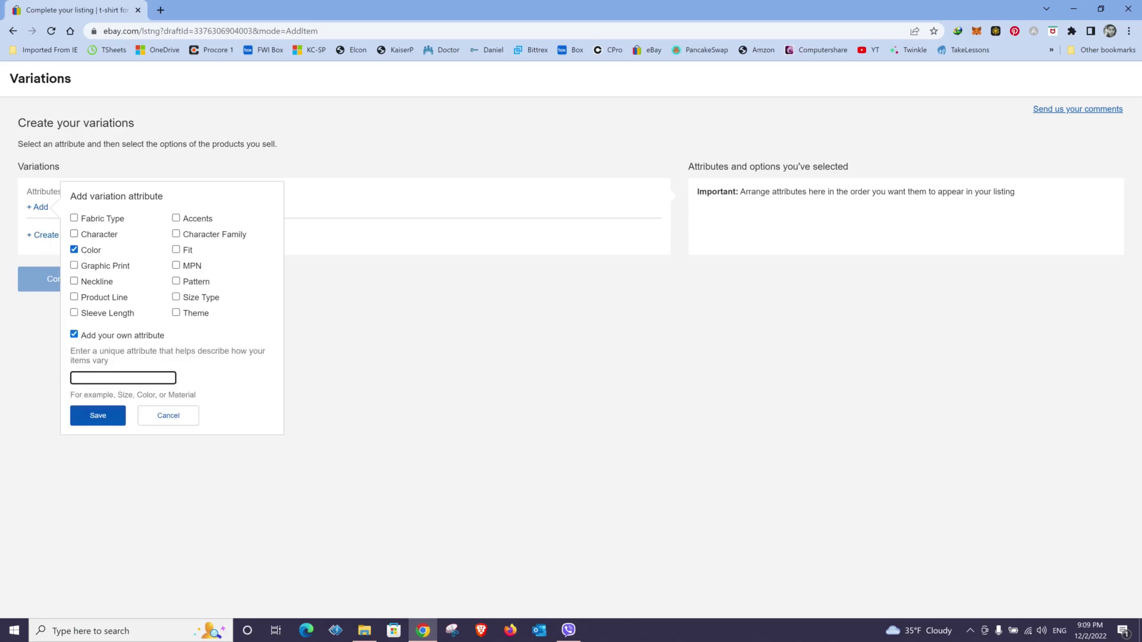
pyautogui.write('Size:')
pyautogui.click(98, 415)
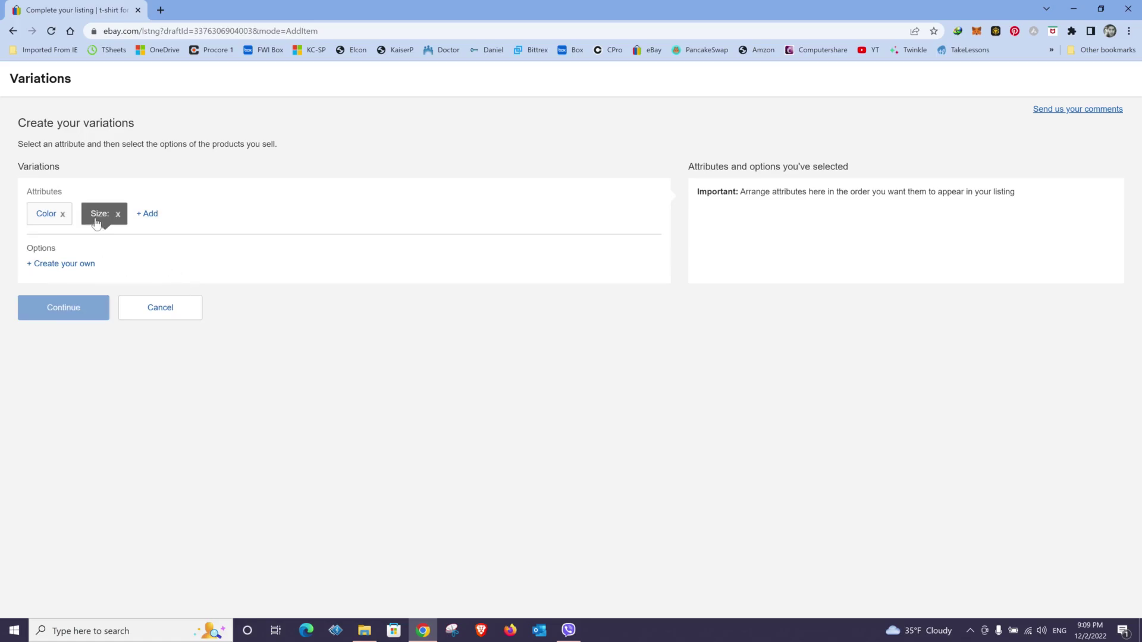
# Create the custom options Small and Large for the Size: attribute.
pyautogui.click(60, 266)
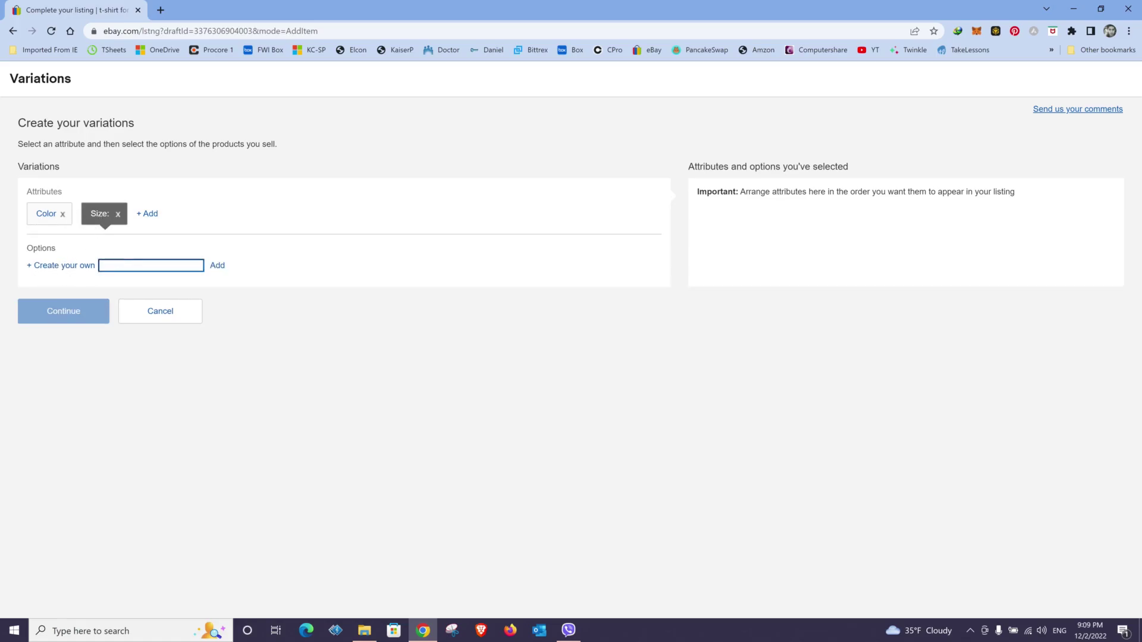
pyautogui.write('Small')
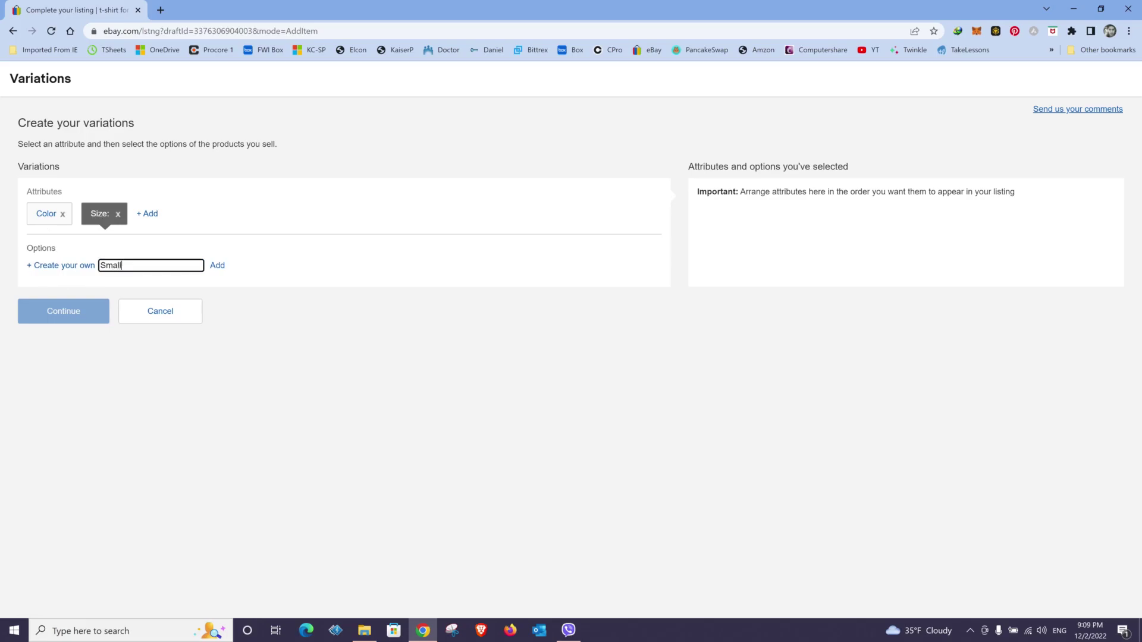
pyautogui.click(217, 266)
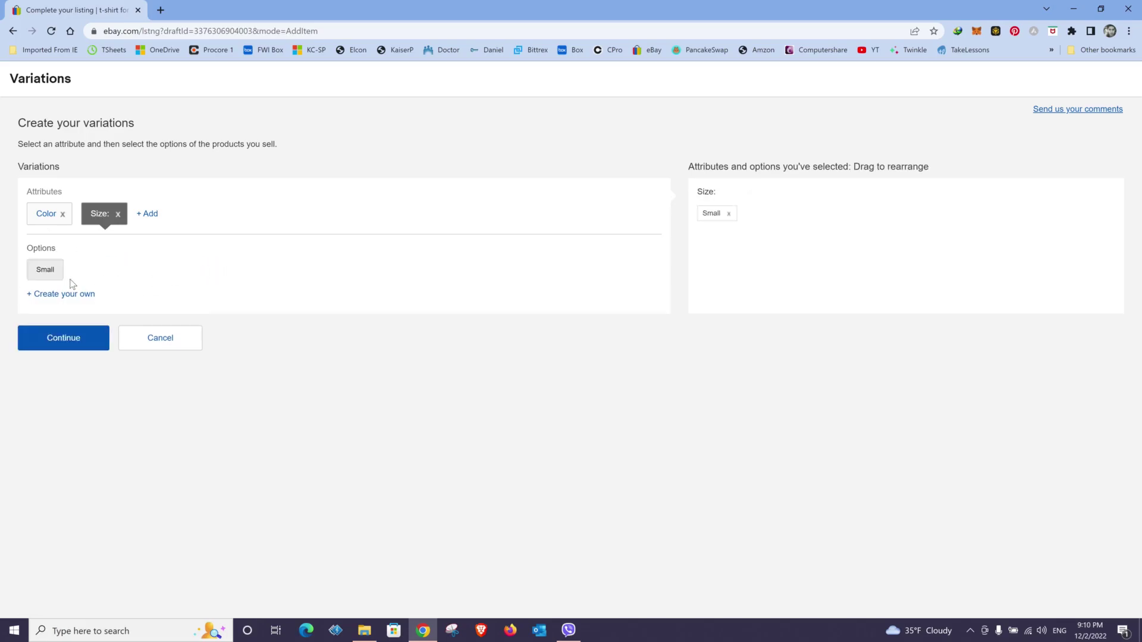
pyautogui.click(44, 297)
pyautogui.write('Large')
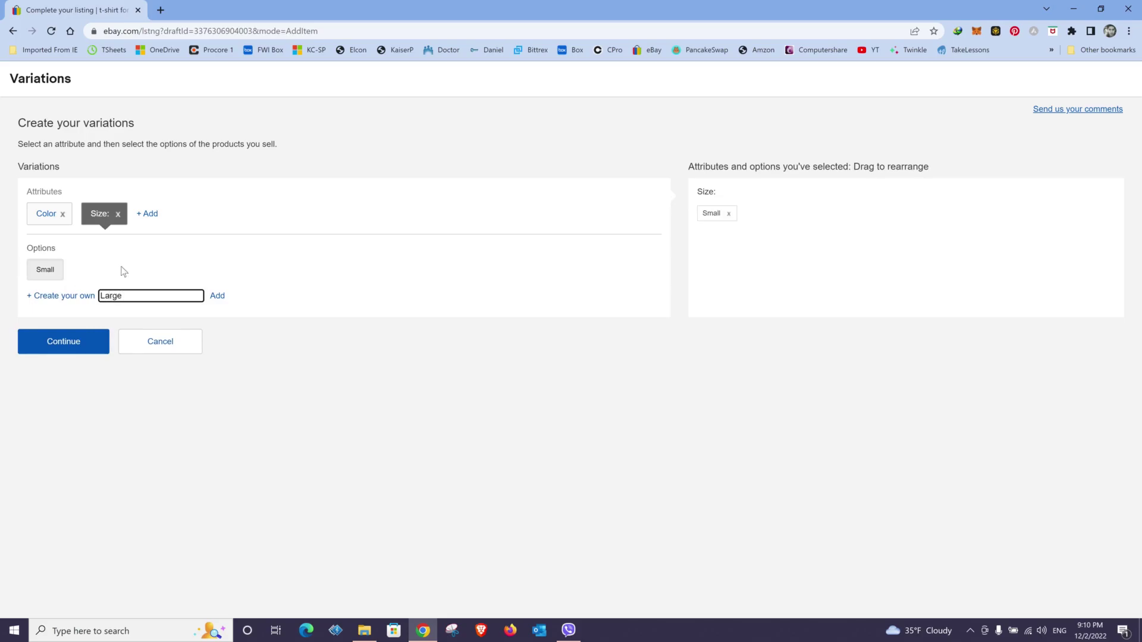
pyautogui.click(216, 297)
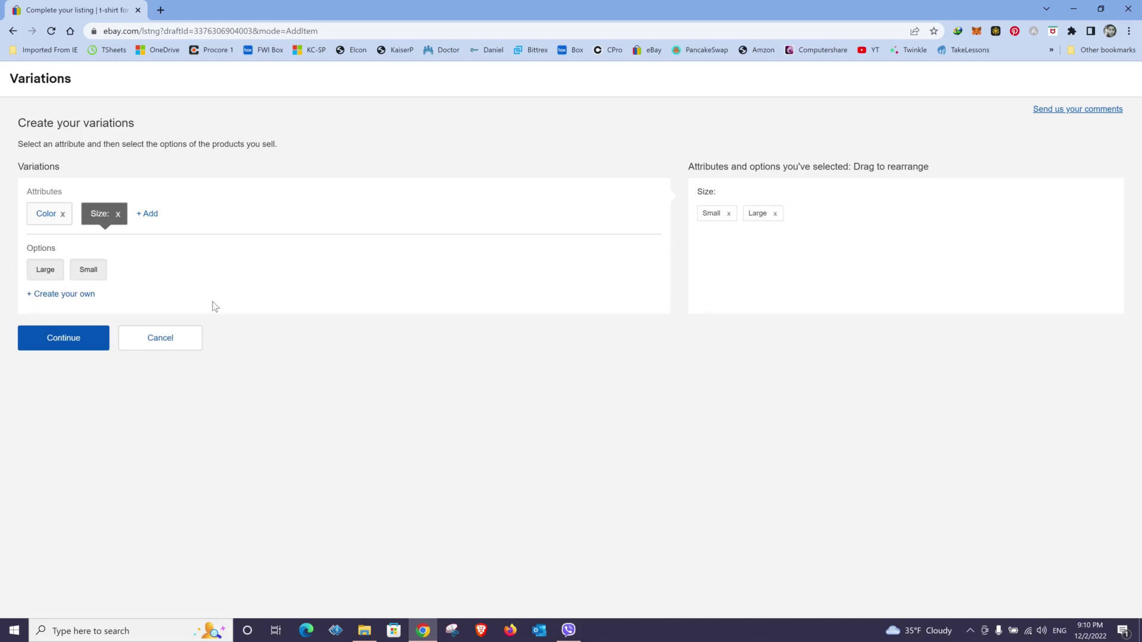
# Select Black and Blue as the Color options and continue to the variation details.
pyautogui.click(48, 217)
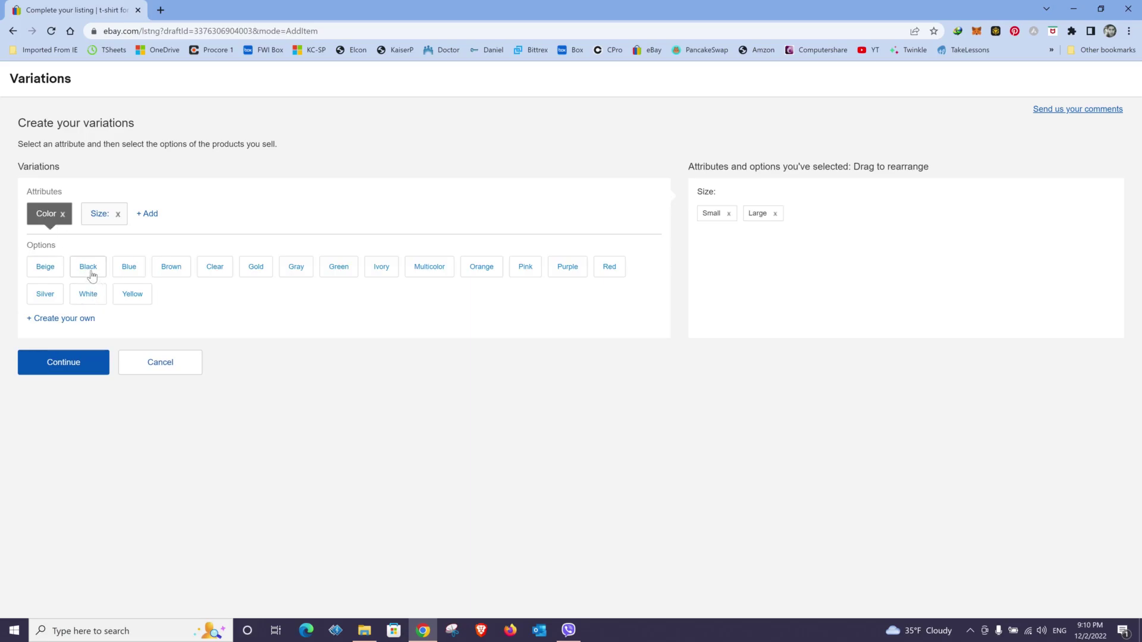
pyautogui.click(90, 275)
pyautogui.click(138, 277)
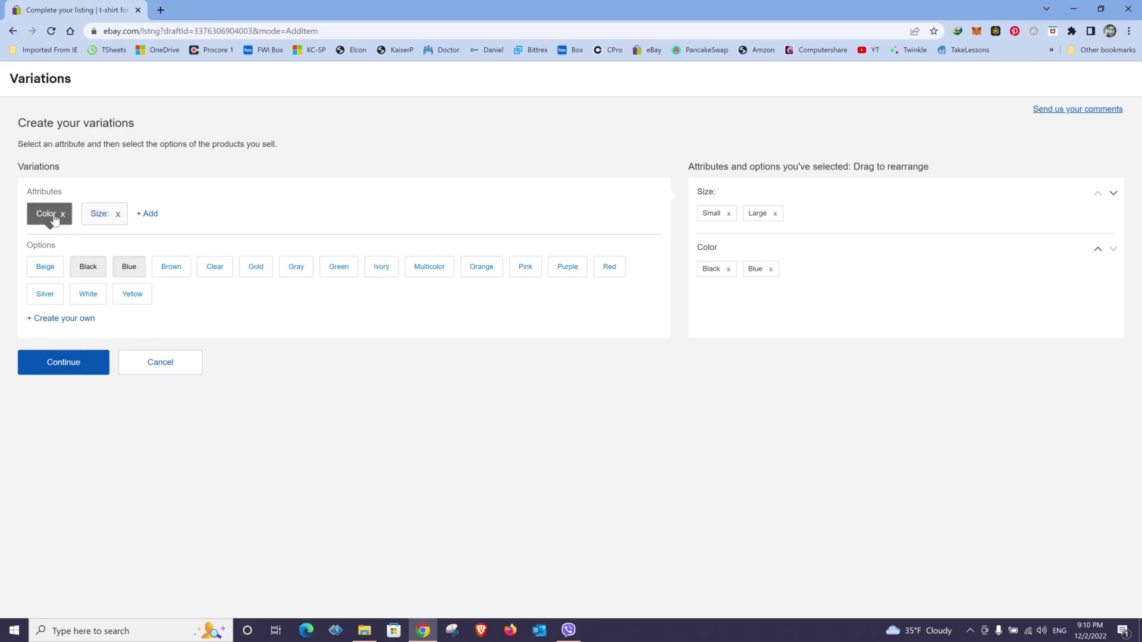
pyautogui.click(60, 361)
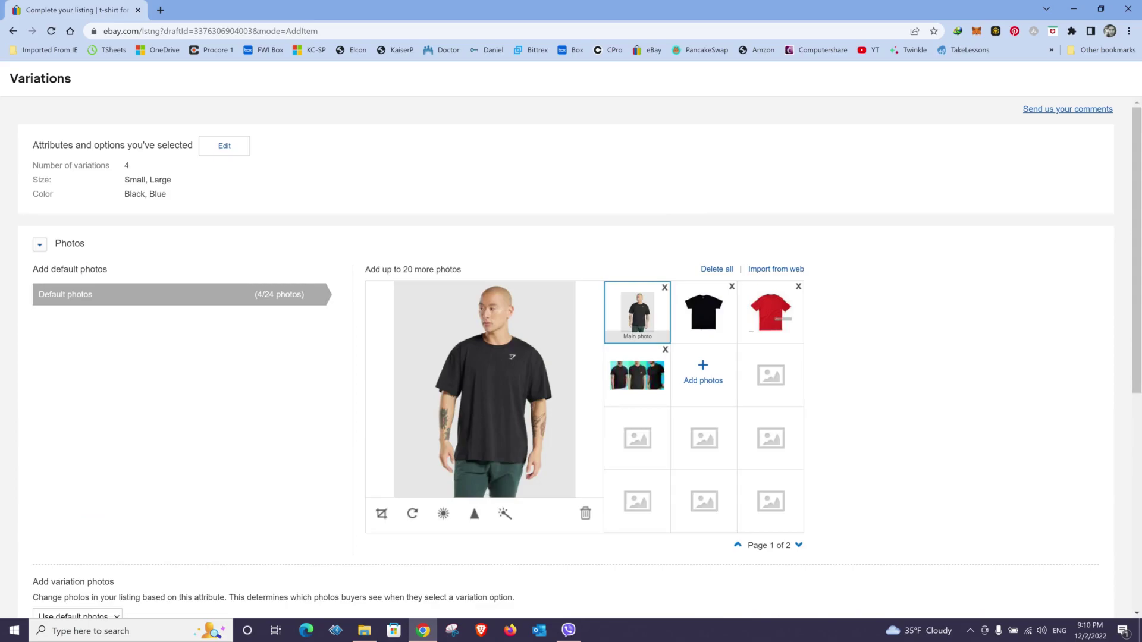
# Set the variation quantities to 2 for Small Black, 5 for Small Blue, 3 for Large Black and 4 for Large Blue.
pyautogui.doubleClick(126, 166)
pyautogui.scroll(-5, 428, 262)
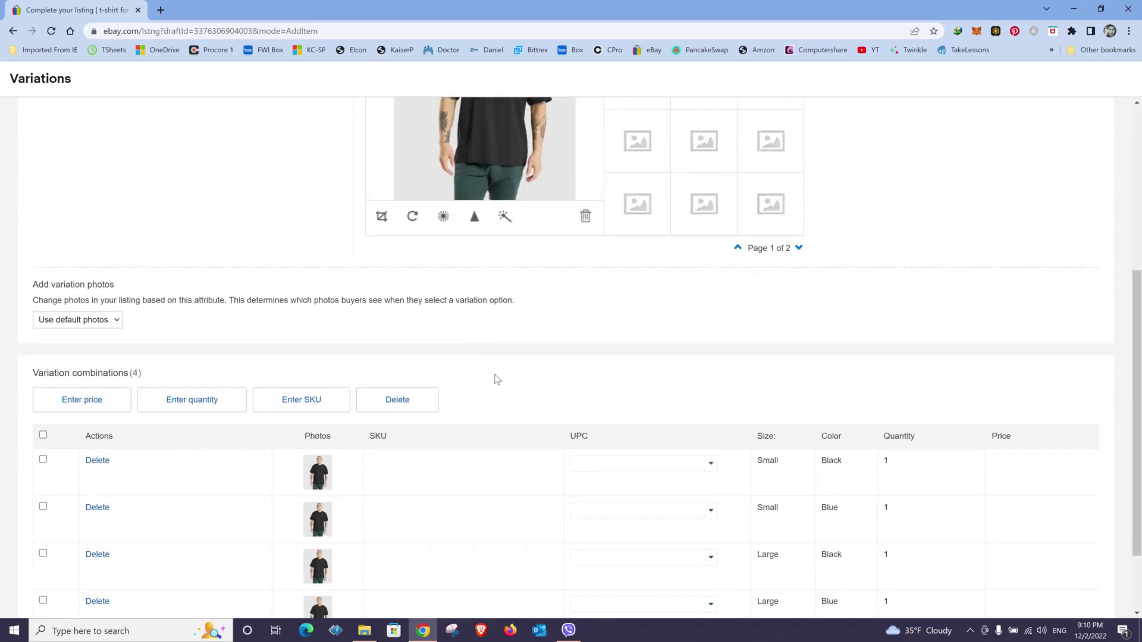
pyautogui.scroll(-2, 497, 378)
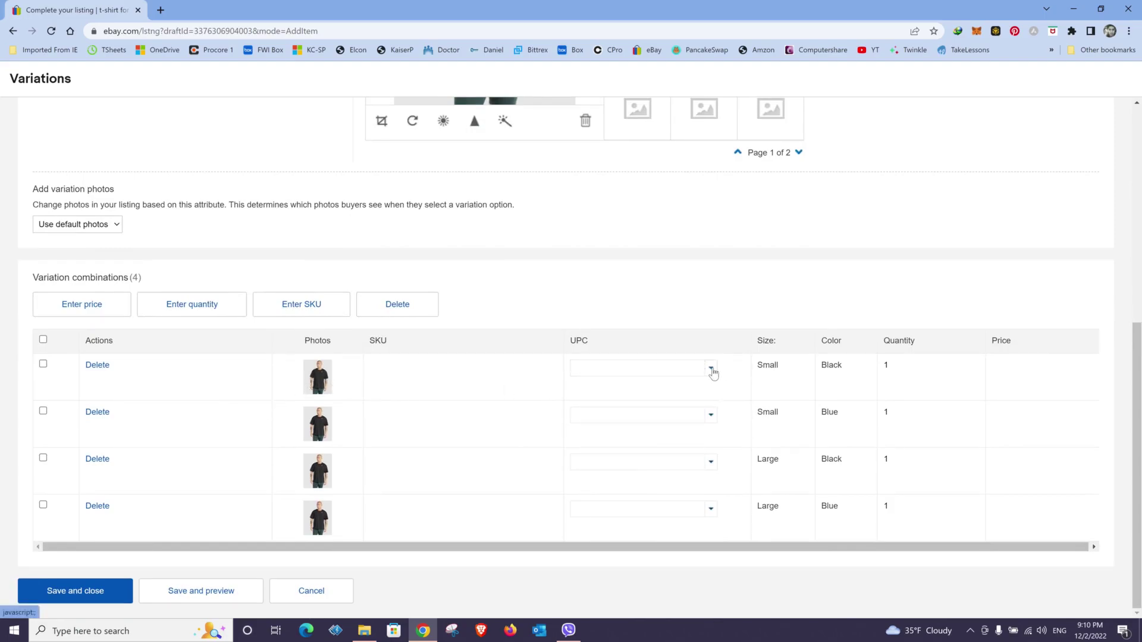
pyautogui.doubleClick(885, 365)
pyautogui.write('2')
pyautogui.doubleClick(885, 412)
pyautogui.write('5')
pyautogui.doubleClick(885, 459)
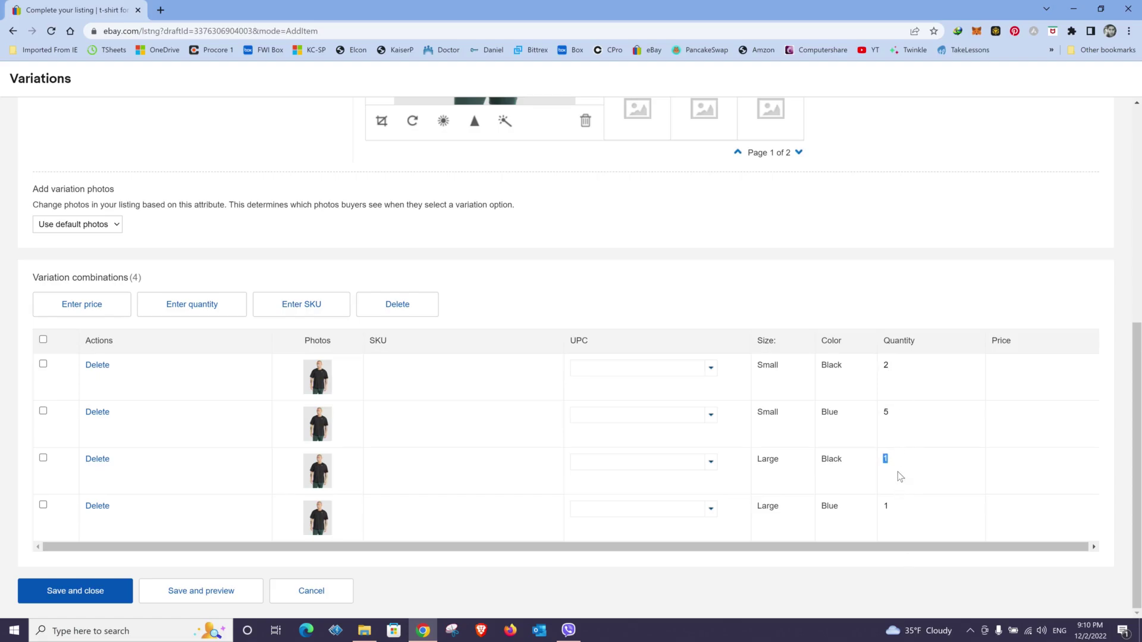
pyautogui.write('3')
pyautogui.doubleClick(886, 506)
pyautogui.write('4')
# Price Small Black at 10.00, Small Blue at 15.00, Large Black at 10.00 and Large Blue at 25.00, and save the variations.
pyautogui.click(1011, 388)
pyautogui.write('10.00')
pyautogui.click(1008, 411)
pyautogui.write('51.00')
pyautogui.hotkey('ctrl', 'a')
pyautogui.write('15.00')
pyautogui.press('Tab')
pyautogui.write('10.00')
pyautogui.press('Tab')
pyautogui.write('25.00')
pyautogui.click(80, 594)
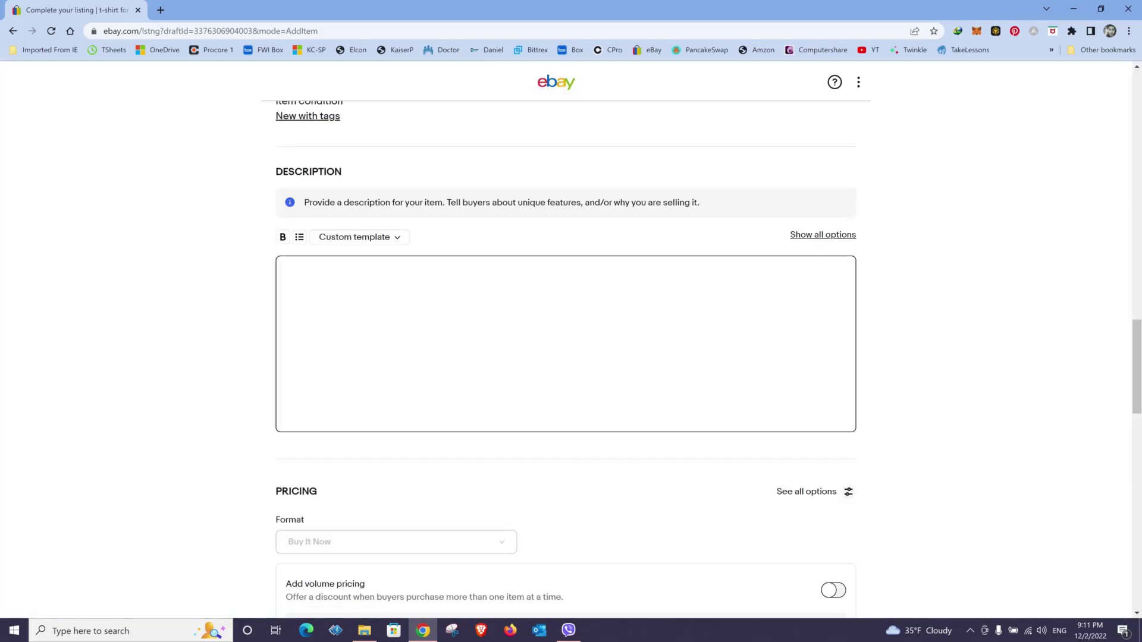
# Copy the item title "t-shirt for men with pocket" into the listing's description.
pyautogui.scroll(15, 282, 315)
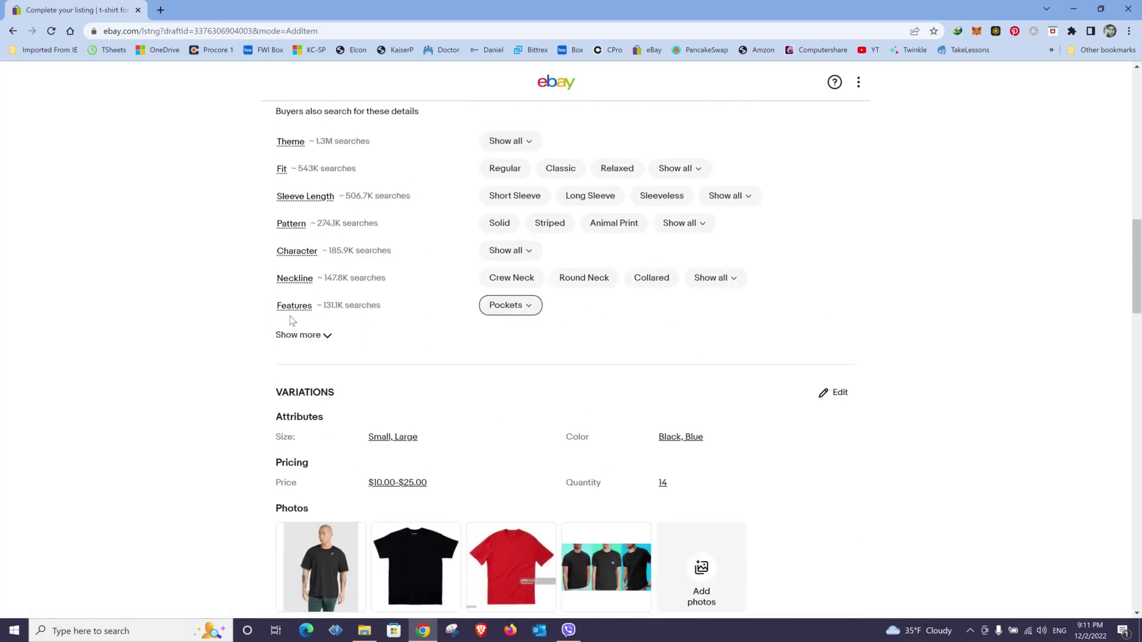
pyautogui.scroll(6, 282, 315)
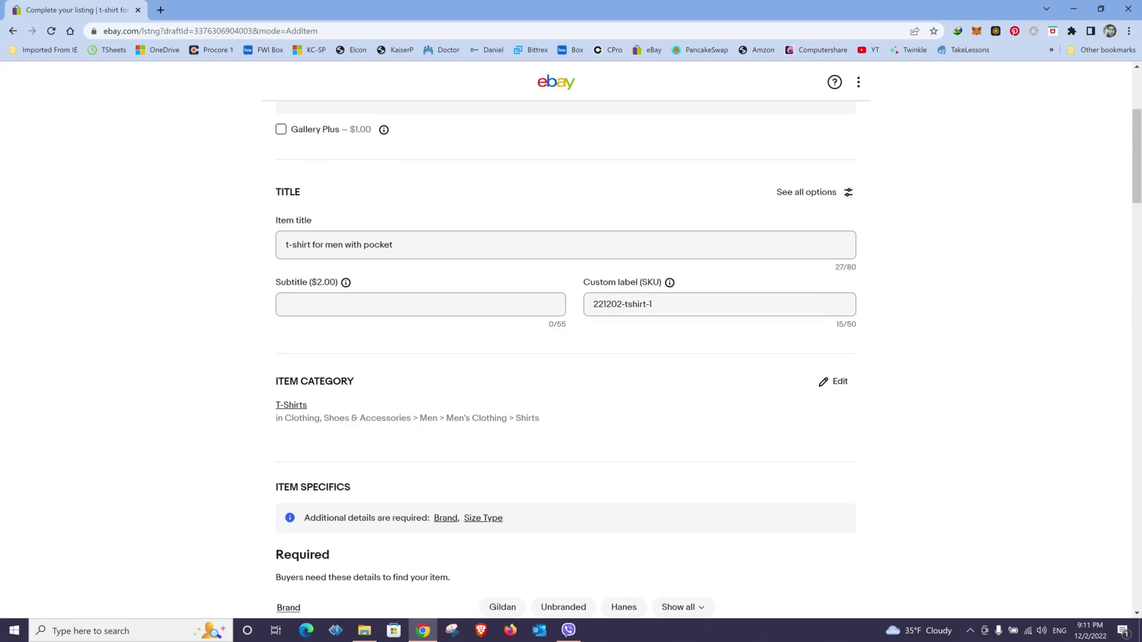
pyautogui.moveTo(392, 244); pyautogui.dragTo(267, 236)
pyautogui.rightClick(305, 246)
pyautogui.click(324, 287)
pyautogui.click(211, 309)
pyautogui.scroll(-5, 201, 303)
pyautogui.scroll(5, 210, 295)
pyautogui.scroll(-5, 249, 297)
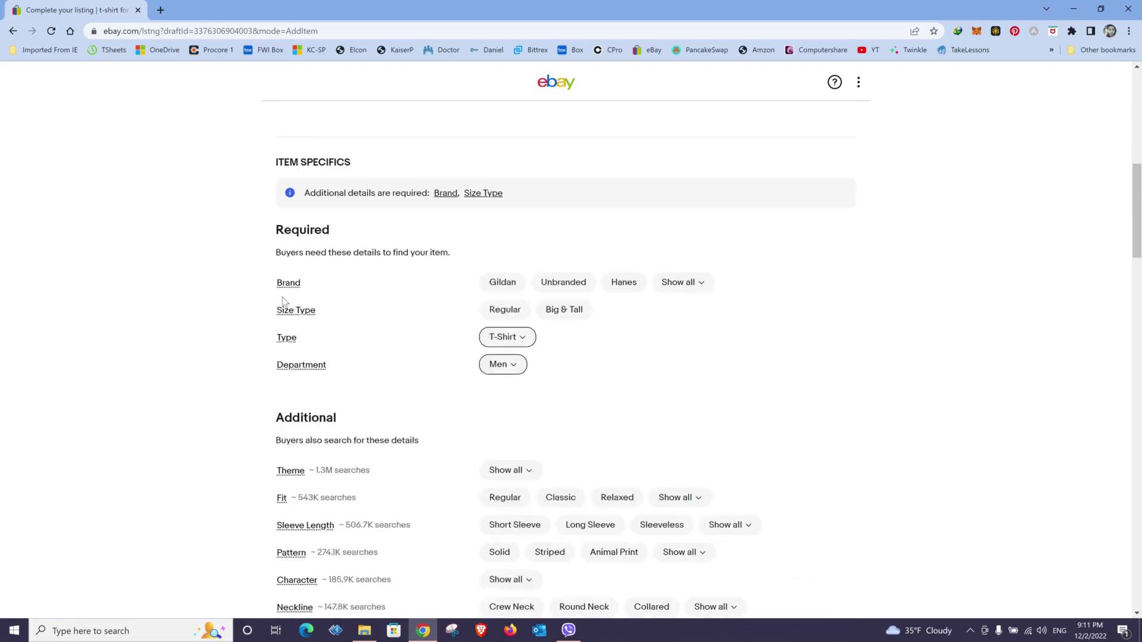
pyautogui.scroll(-15, 282, 302)
pyautogui.rightClick(317, 363)
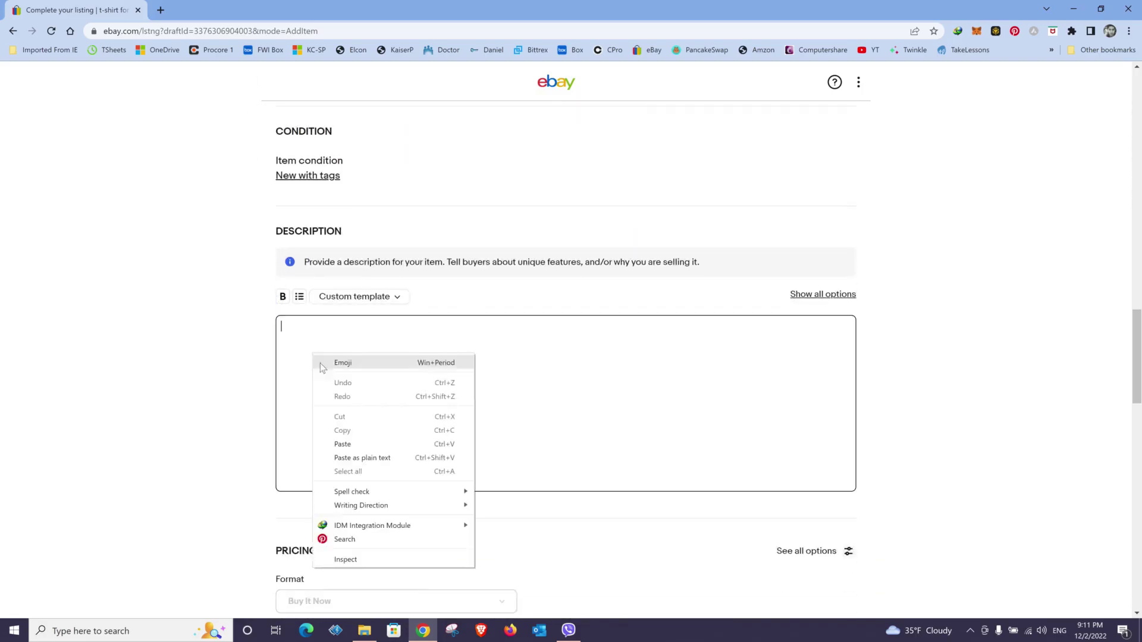
pyautogui.click(345, 444)
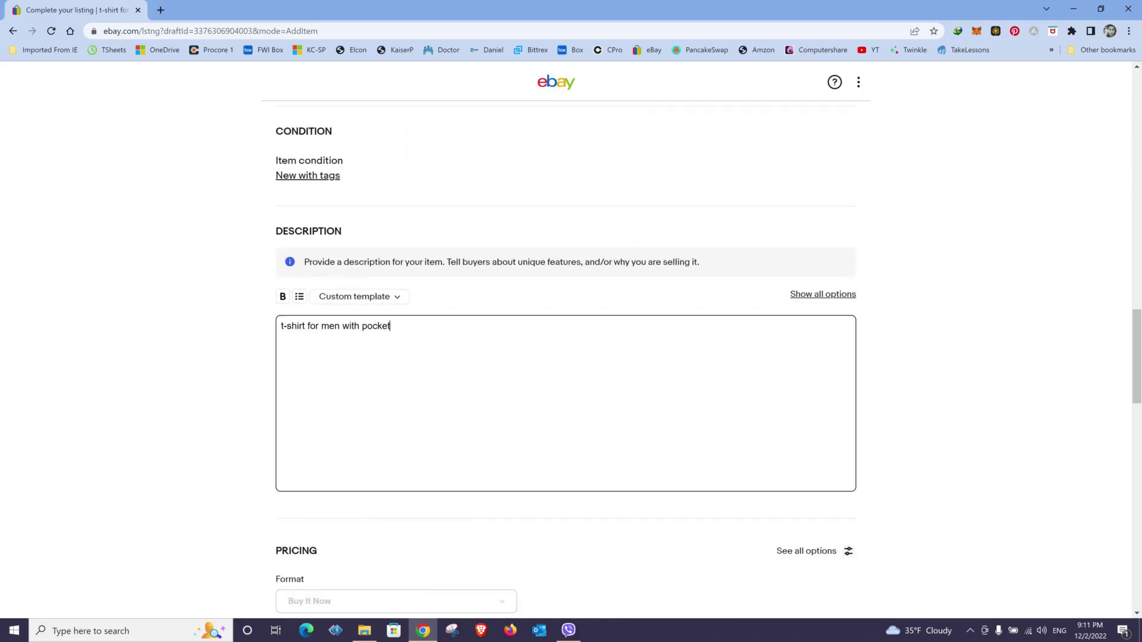
# Review the listing's title, variation photos, condition and description text.
pyautogui.scroll(20, 344, 265)
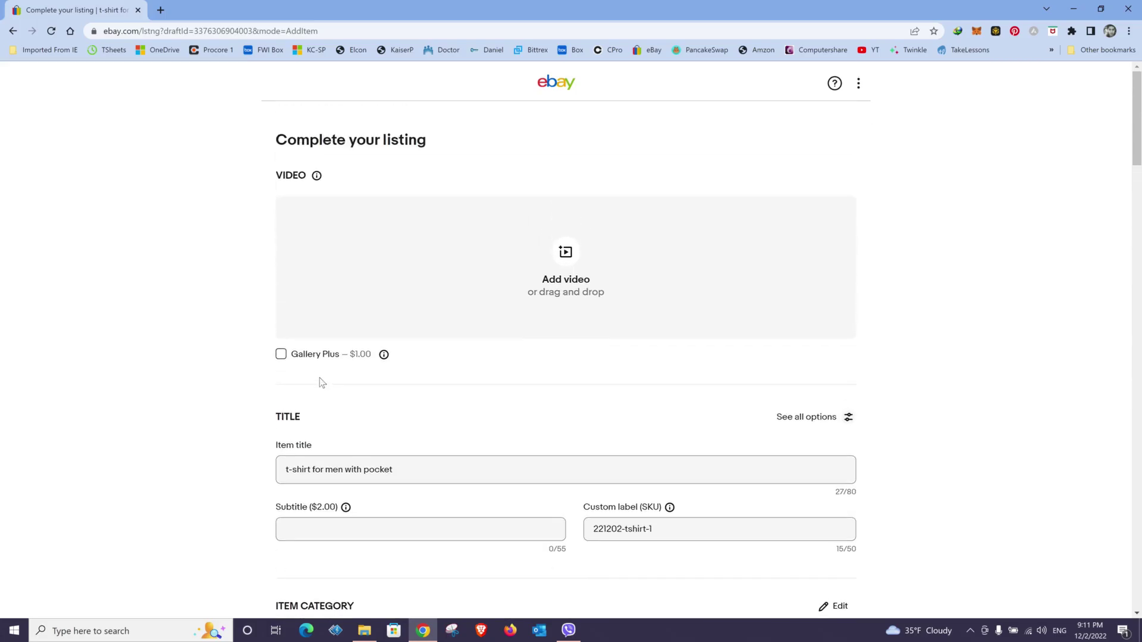
pyautogui.scroll(-15, 197, 385)
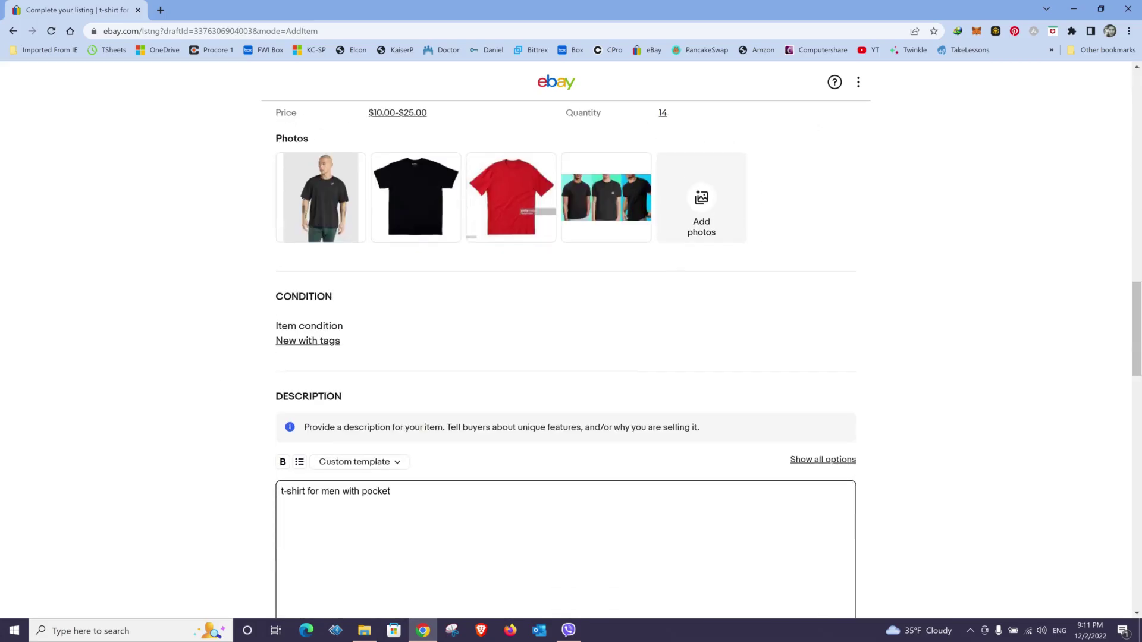
pyautogui.scroll(-3, 565, 357)
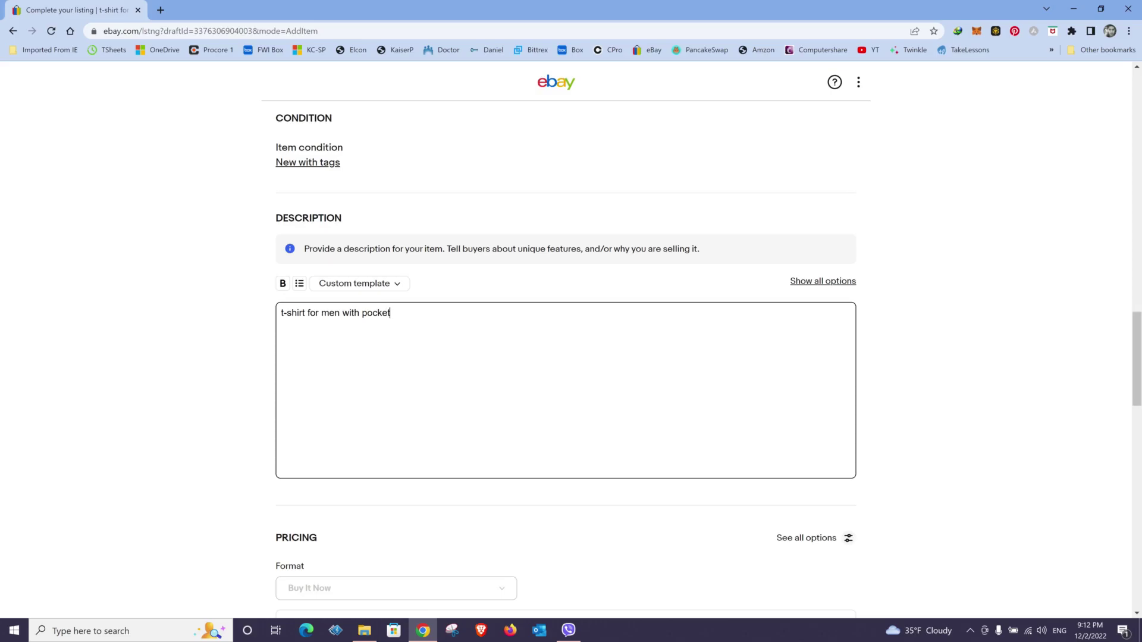
pyautogui.hotkey('ctrl', 'a')
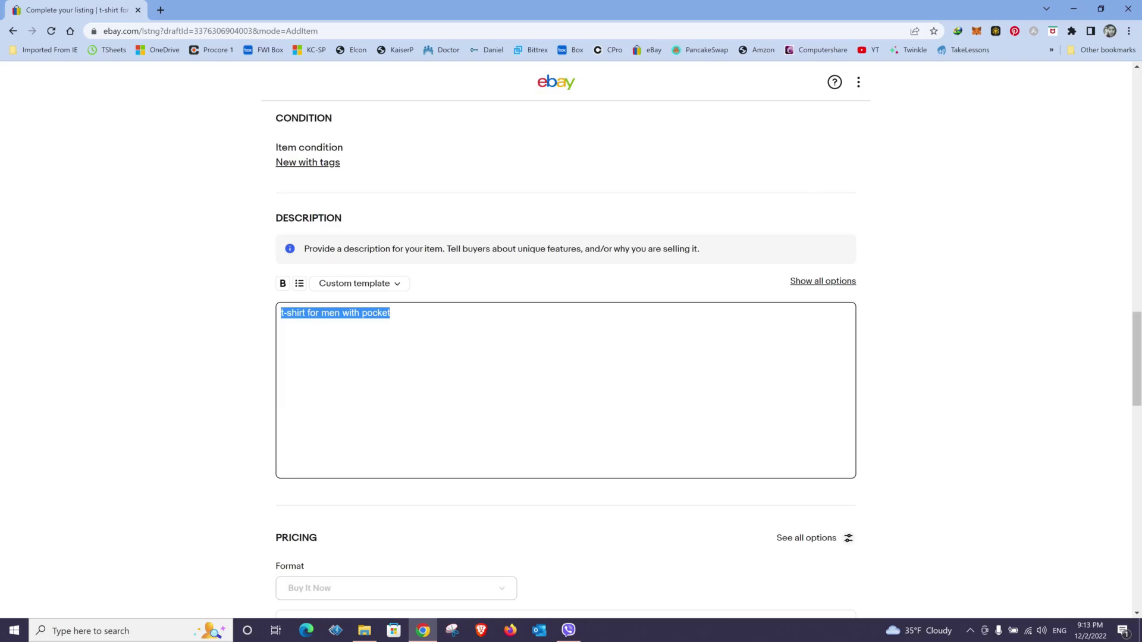
pyautogui.click(373, 313)
pyautogui.scroll(-4, 382, 310)
pyautogui.scroll(4, 382, 311)
pyautogui.scroll(3, 303, 245)
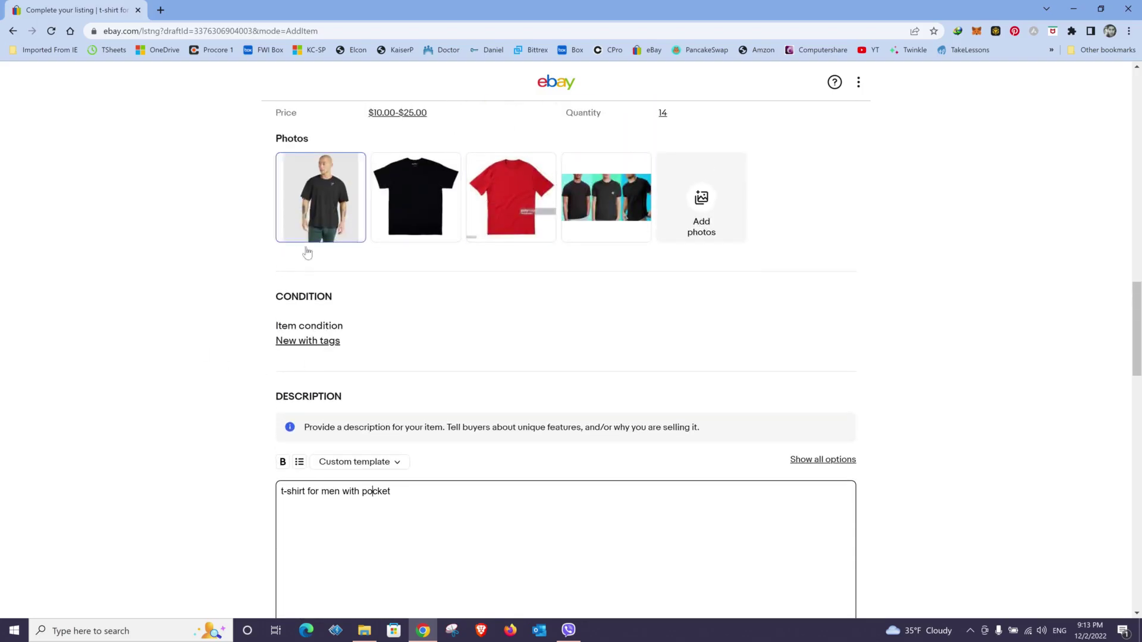
# Enable volume pricing with discounts of 10% for buying 2, 15% for buying 3 and 20% for buying 4.
pyautogui.scroll(-5, 153, 362)
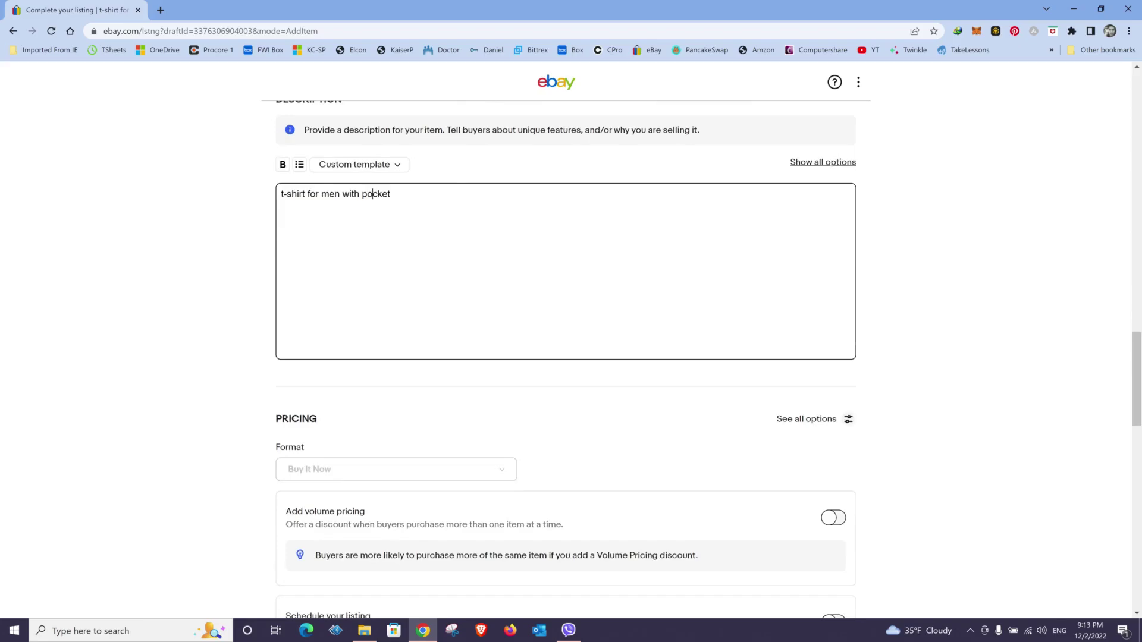
pyautogui.scroll(-4, 209, 290)
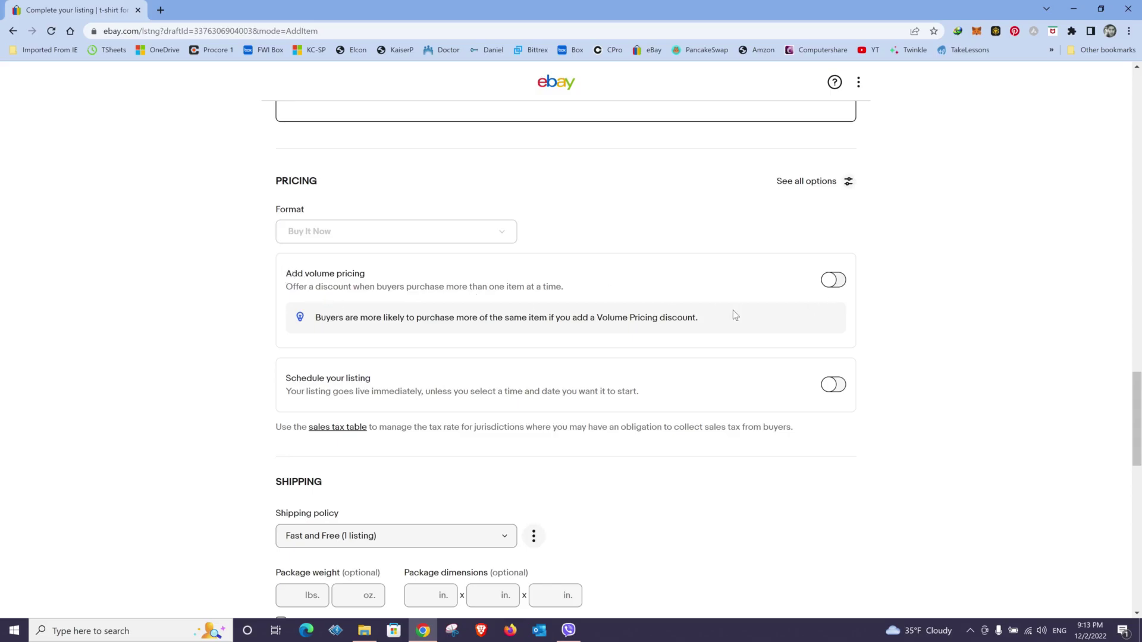
pyautogui.click(840, 286)
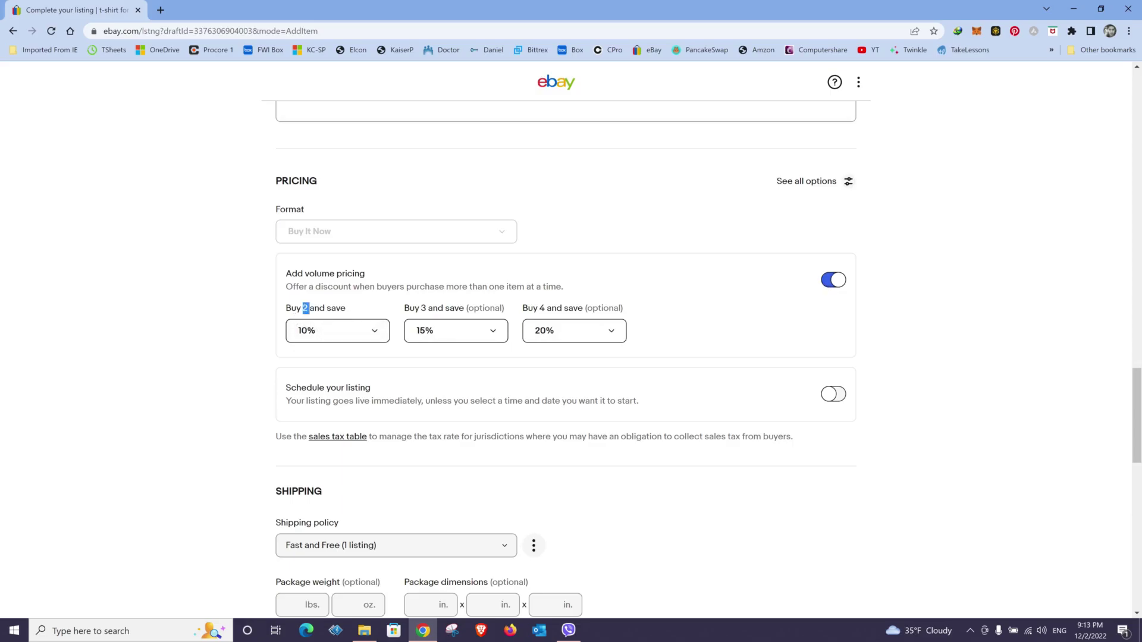
pyautogui.click(327, 334)
pyautogui.click(331, 335)
pyautogui.doubleClick(423, 308)
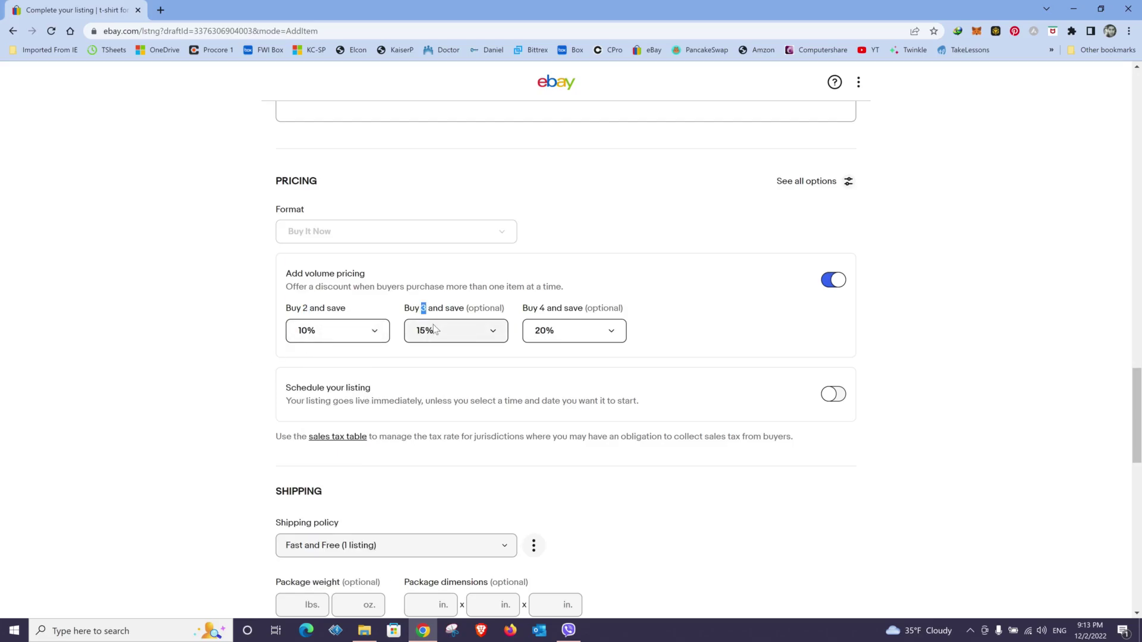
pyautogui.click(424, 308)
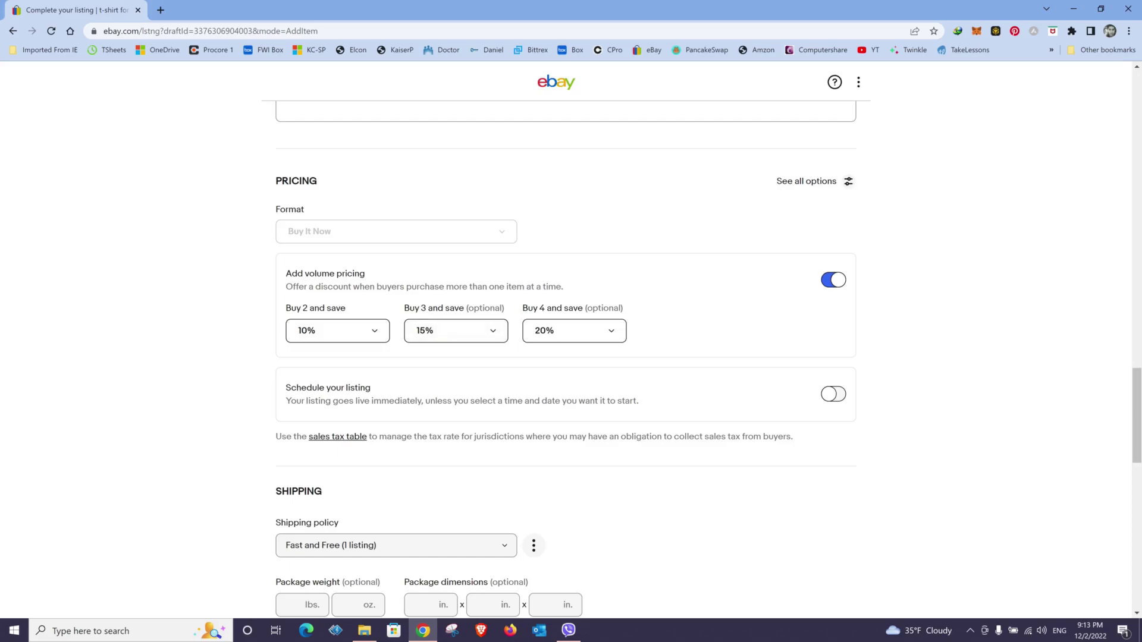
pyautogui.click(532, 332)
pyautogui.click(181, 328)
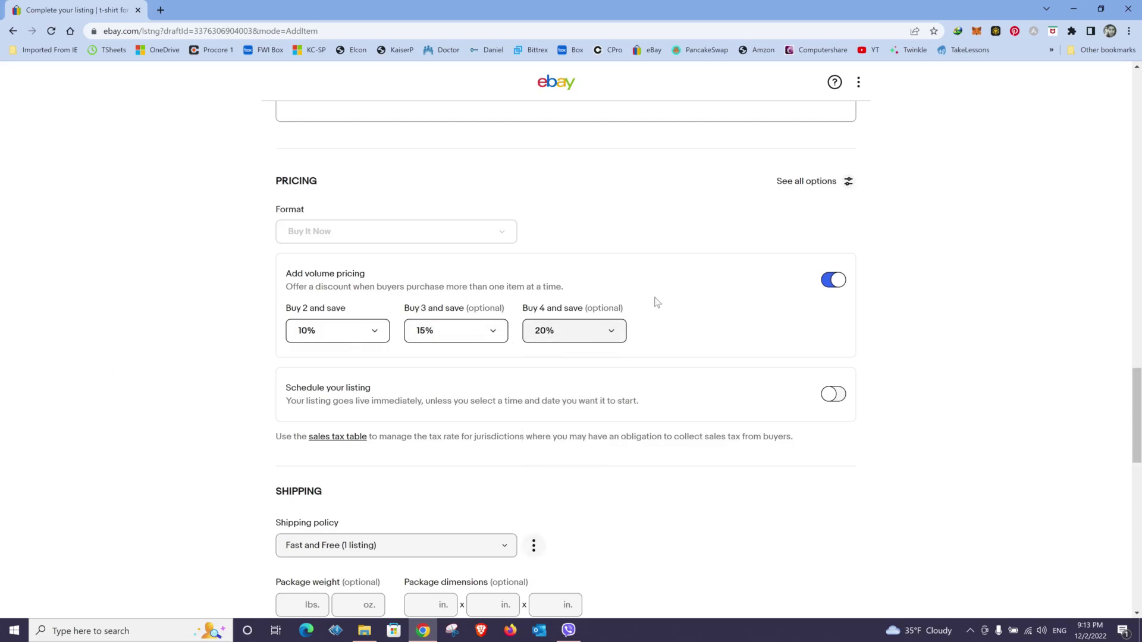
pyautogui.click(835, 284)
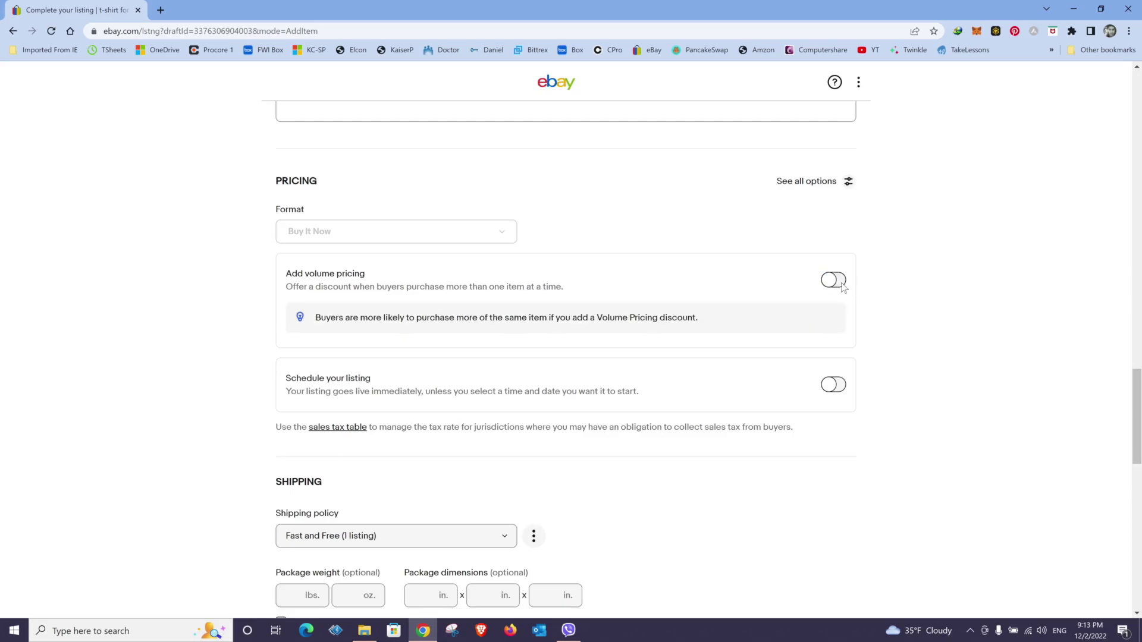
pyautogui.click(844, 284)
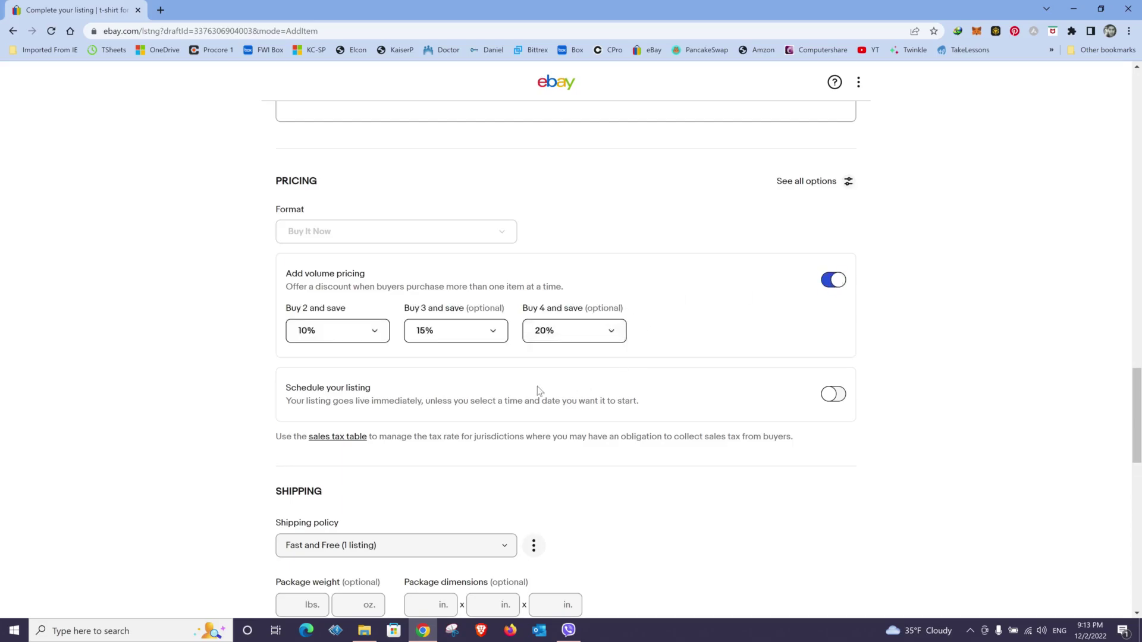
# Turn on listing scheduling to view its day and time options, and switch it off again.
pyautogui.click(841, 399)
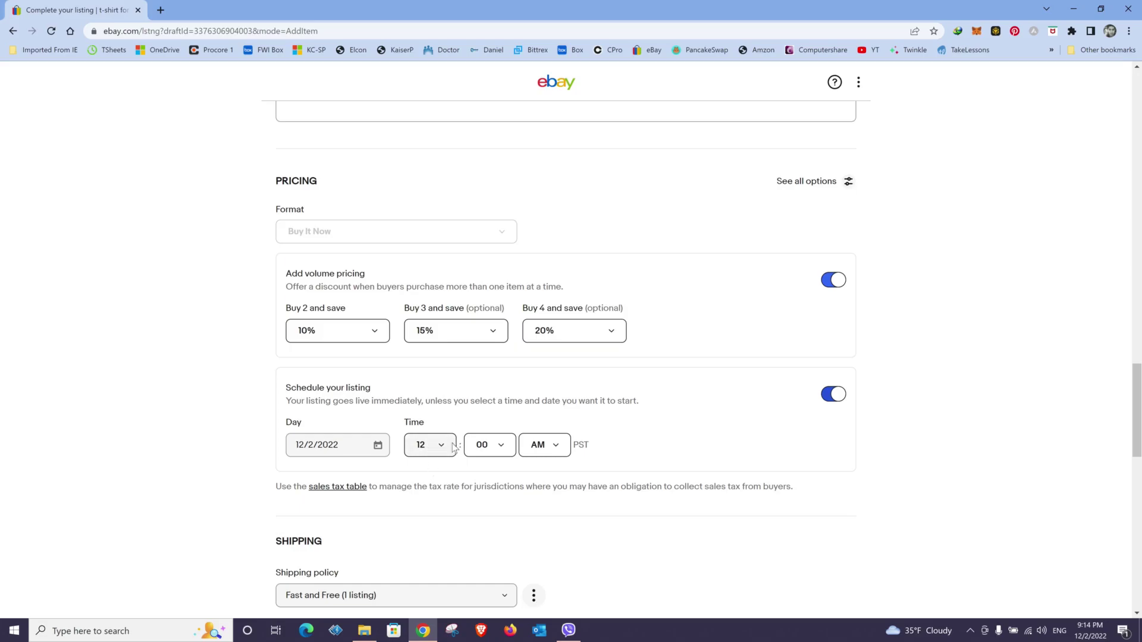
pyautogui.click(812, 401)
pyautogui.scroll(2, 541, 404)
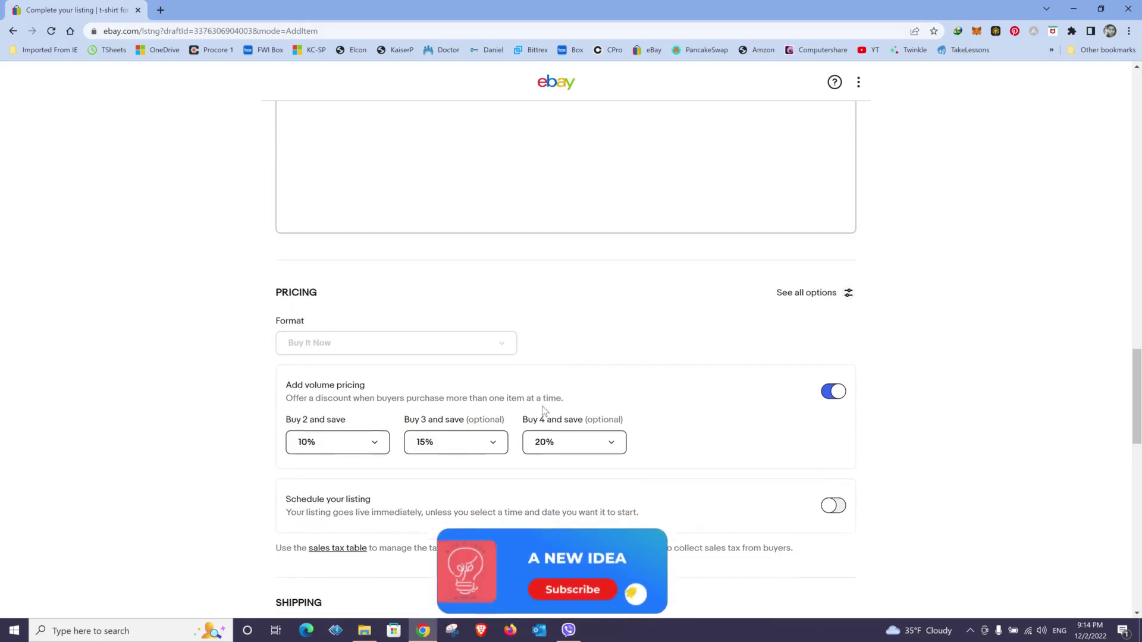
# Look through the available shipping policies and choose Free Shipping for the listing.
pyautogui.scroll(-5, 541, 404)
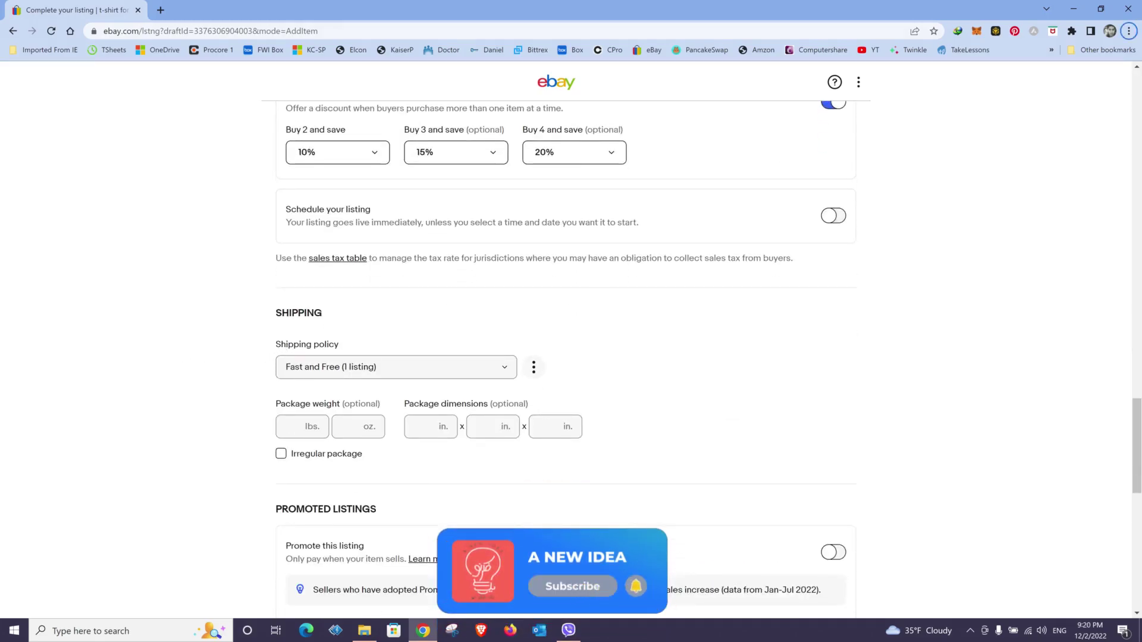
pyautogui.click(368, 367)
pyautogui.scroll(-1, 364, 436)
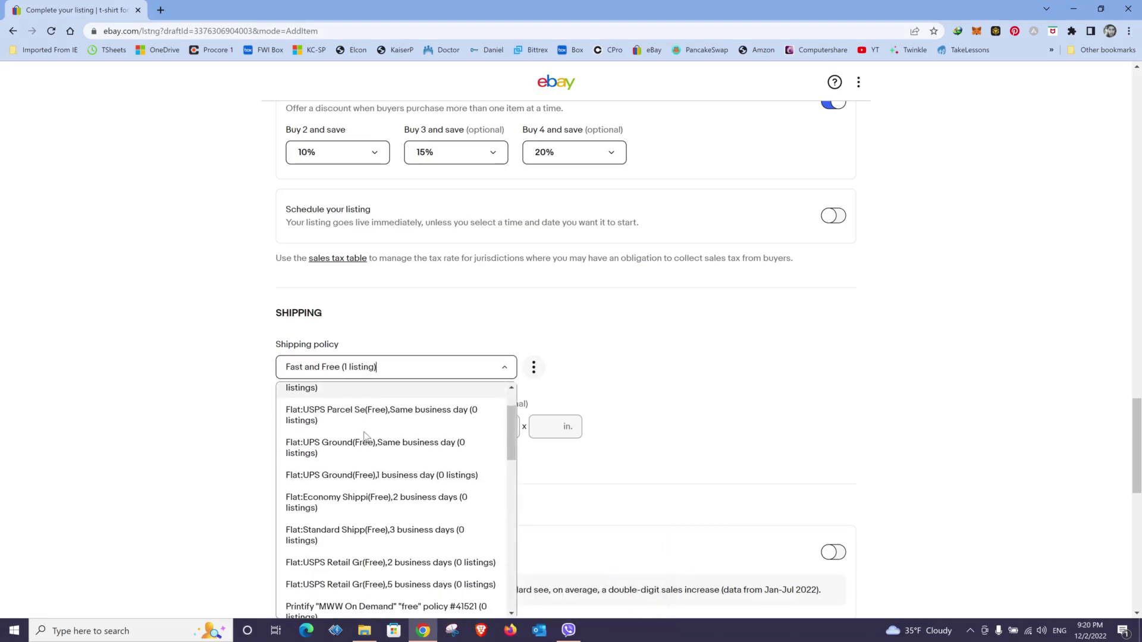
pyautogui.scroll(-2, 371, 439)
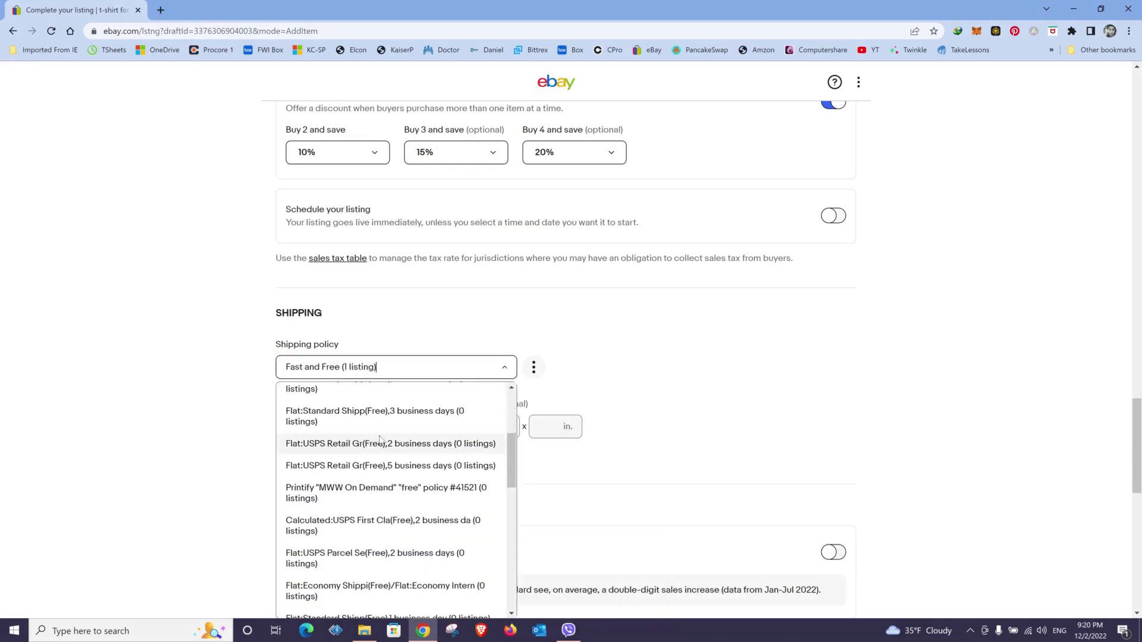
pyautogui.scroll(-1, 362, 491)
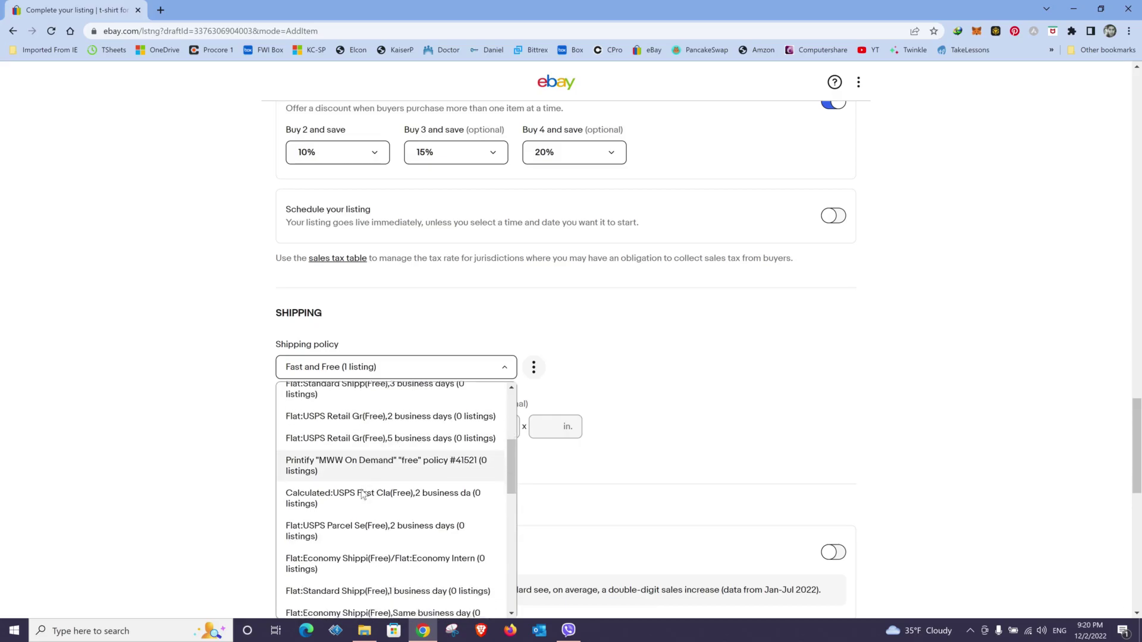
pyautogui.scroll(-2, 330, 482)
pyautogui.scroll(-2, 336, 482)
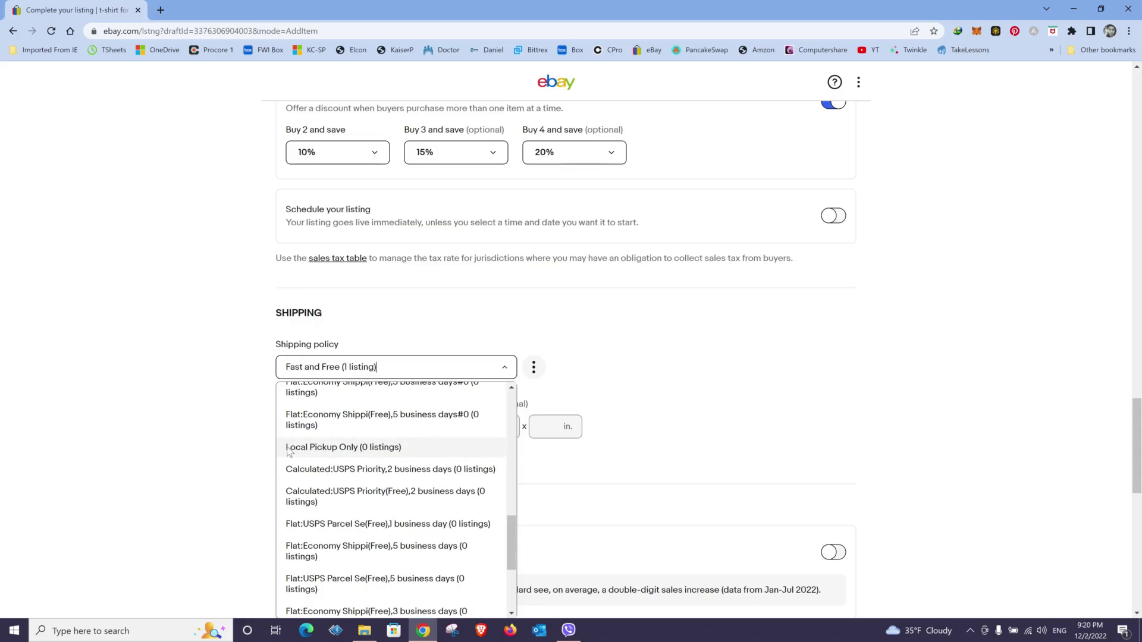
pyautogui.scroll(-1, 329, 457)
pyautogui.scroll(-2, 329, 457)
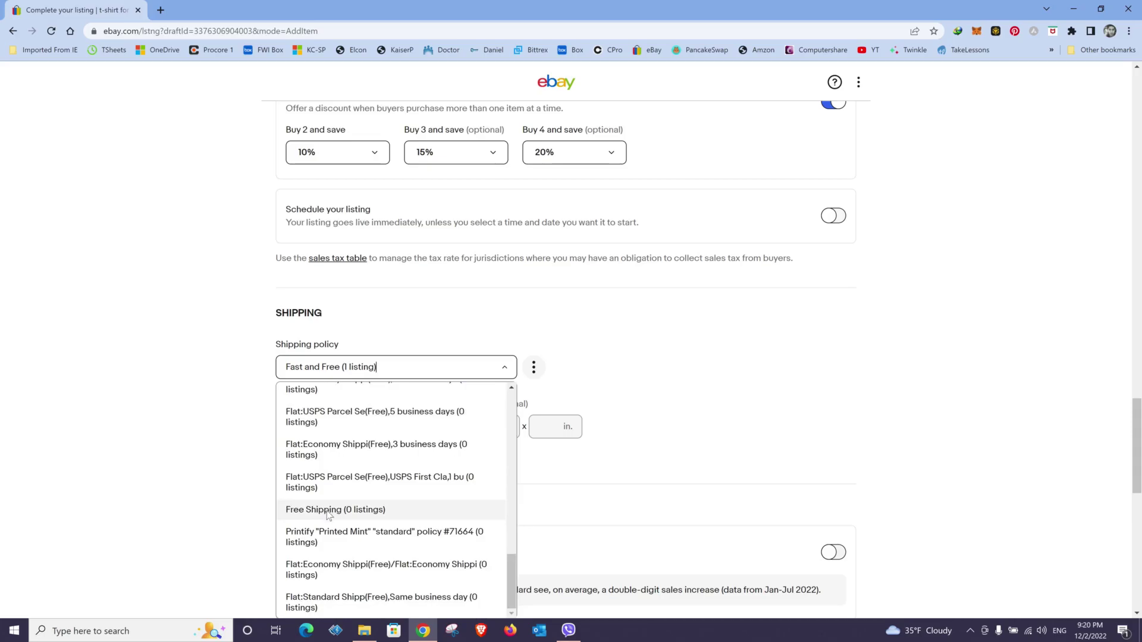
pyautogui.click(324, 510)
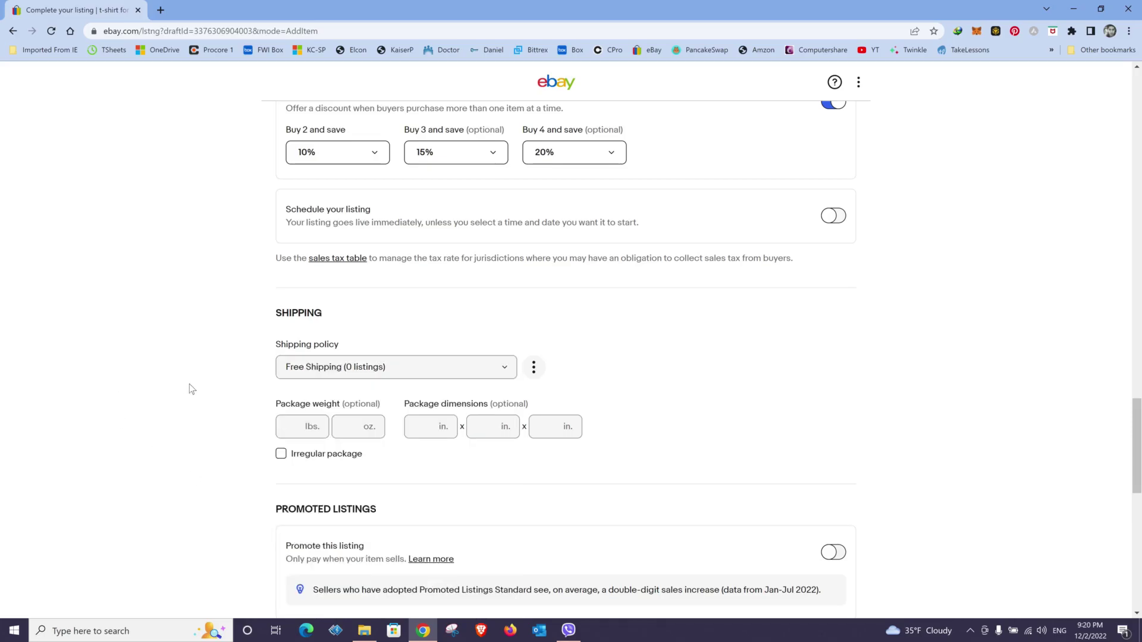
pyautogui.scroll(-2, 192, 389)
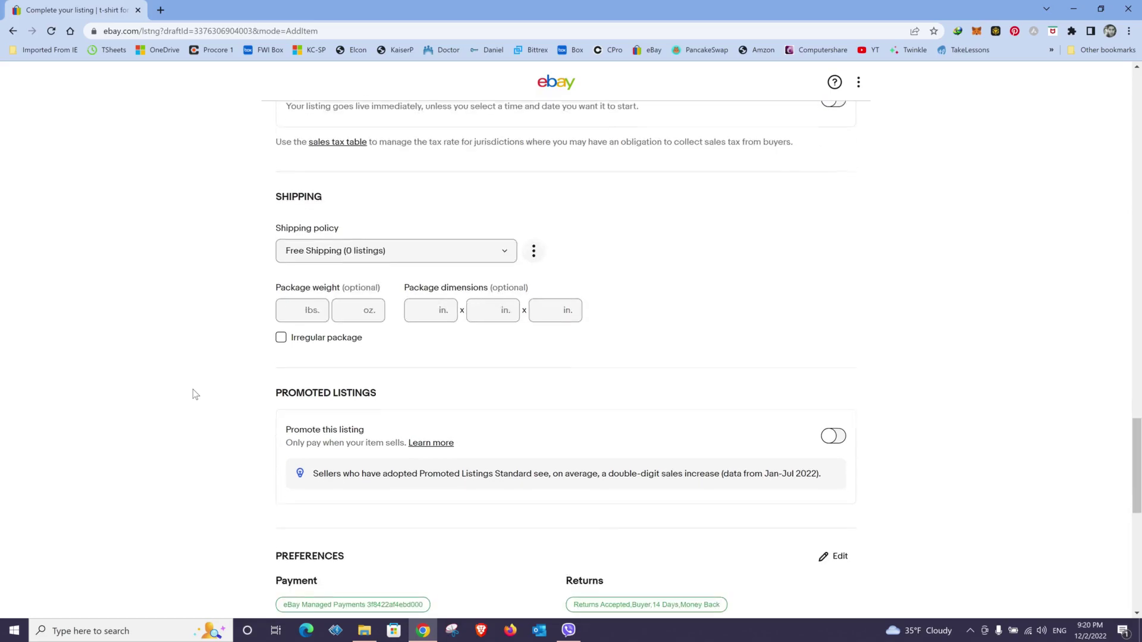
# Look at the actions available for the chosen shipping policy without changing it.
pyautogui.click(533, 248)
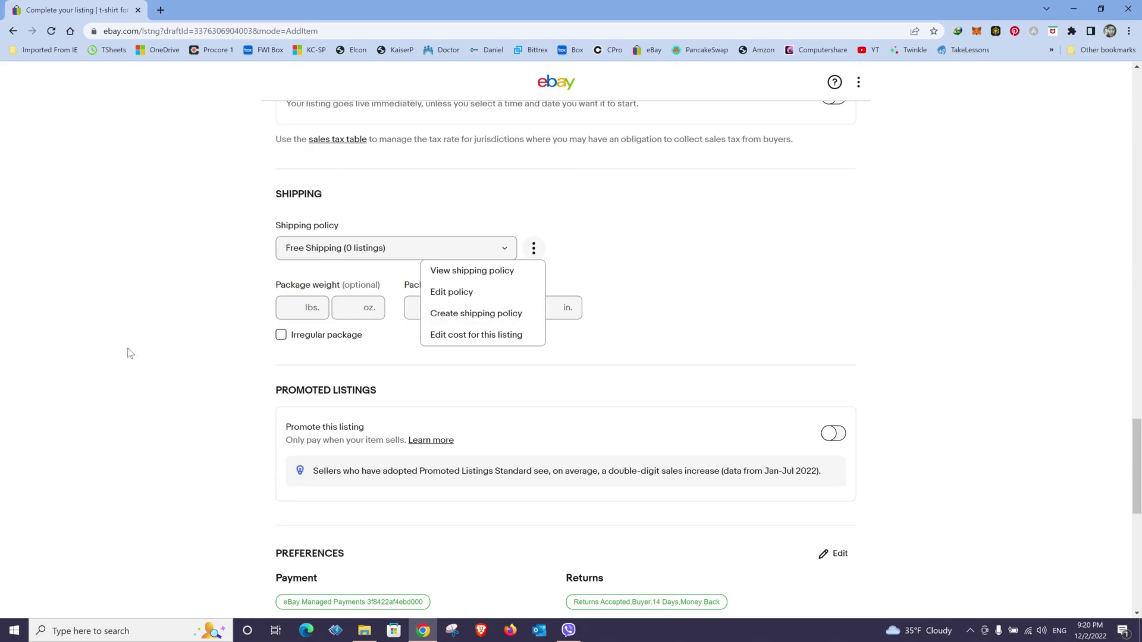
pyautogui.click(173, 369)
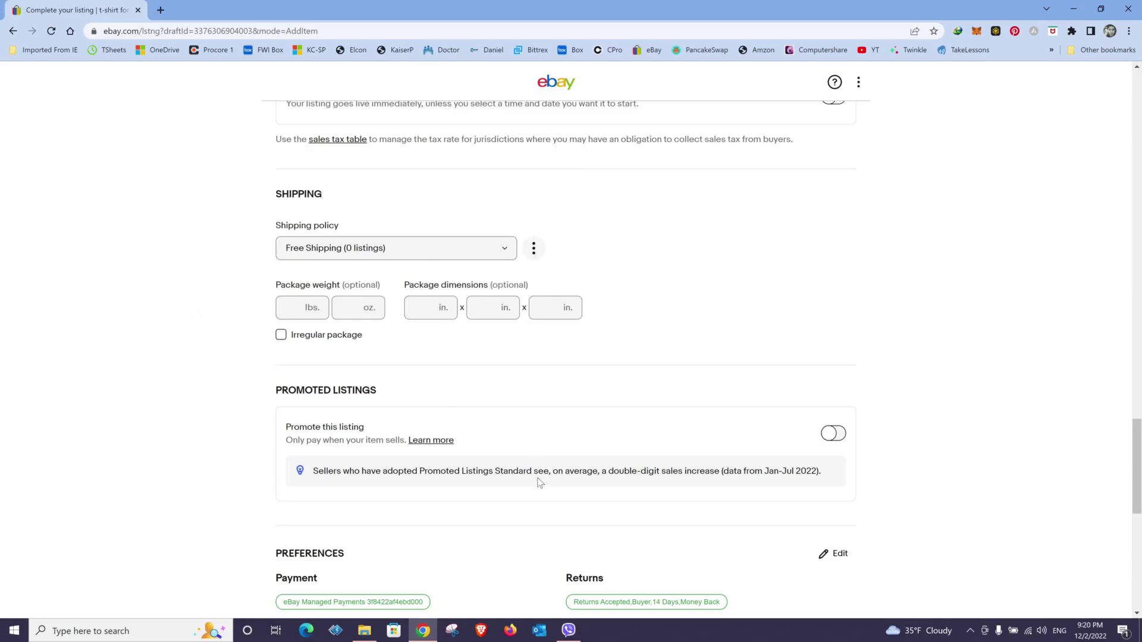
# Turn on promotion for the listing to view its ad rate and campaign settings, and switch it off again.
pyautogui.click(833, 433)
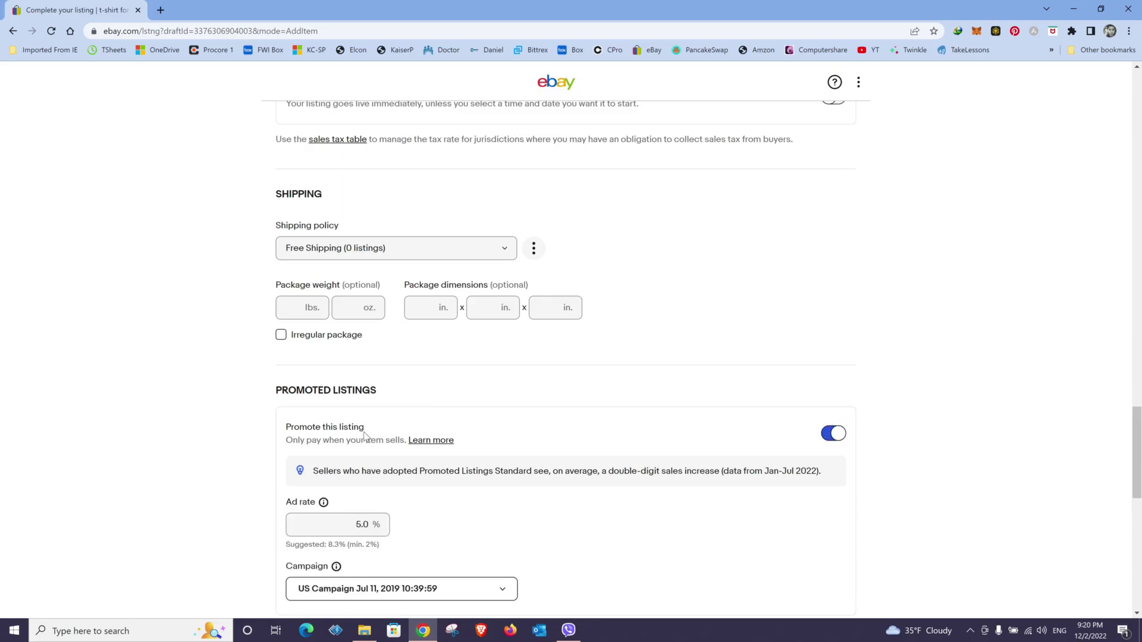
pyautogui.scroll(-2, 380, 443)
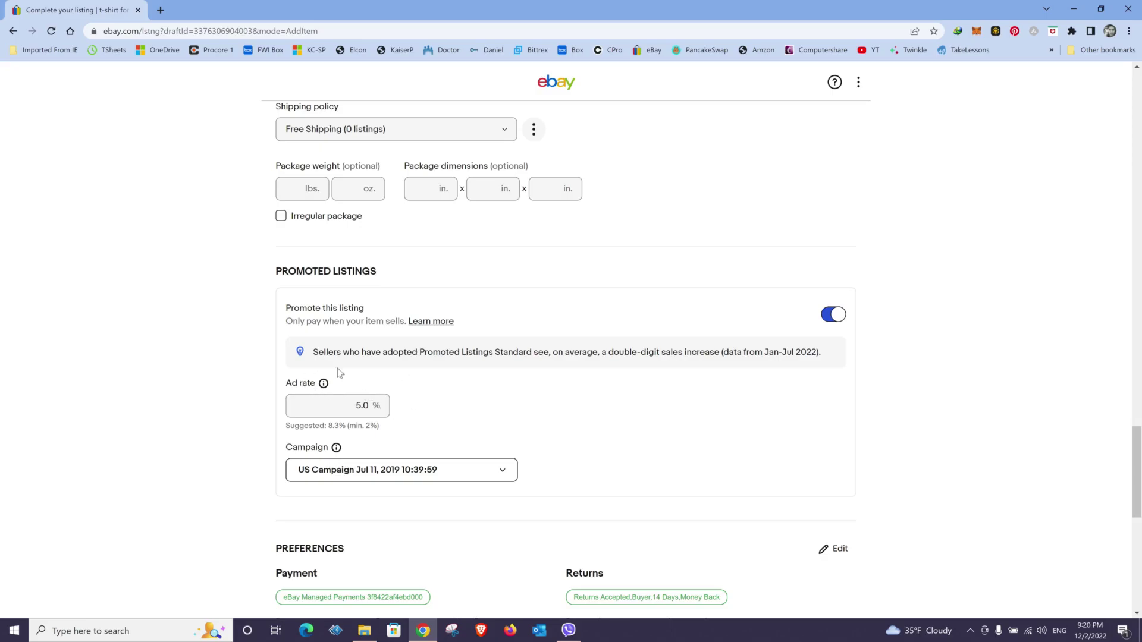
pyautogui.moveTo(352, 399); pyautogui.dragTo(419, 418)
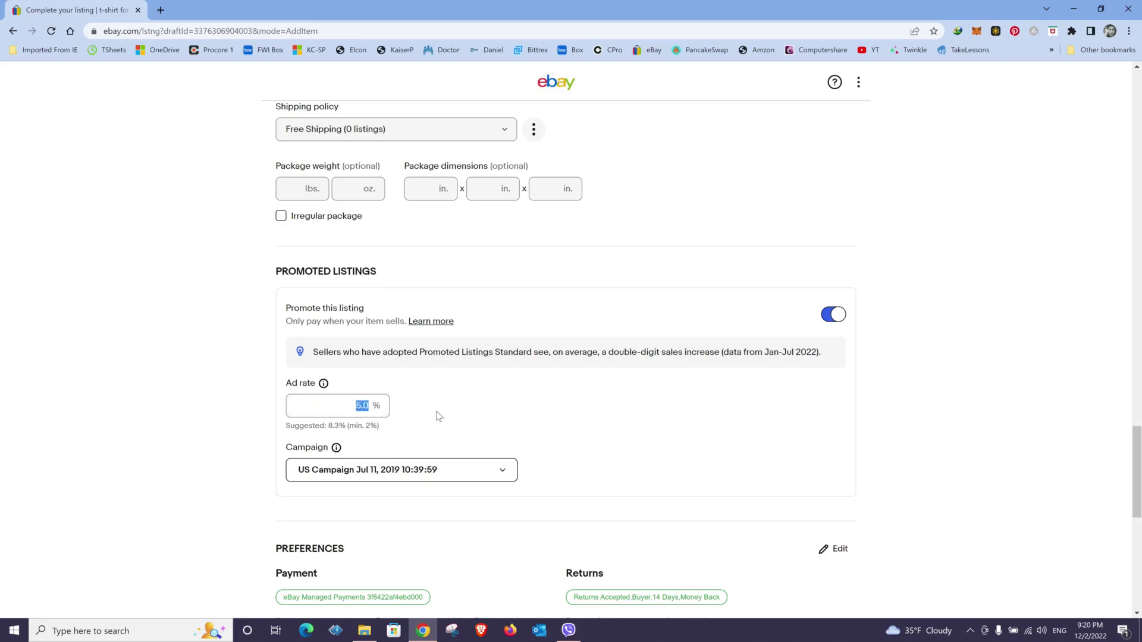
pyautogui.click(455, 420)
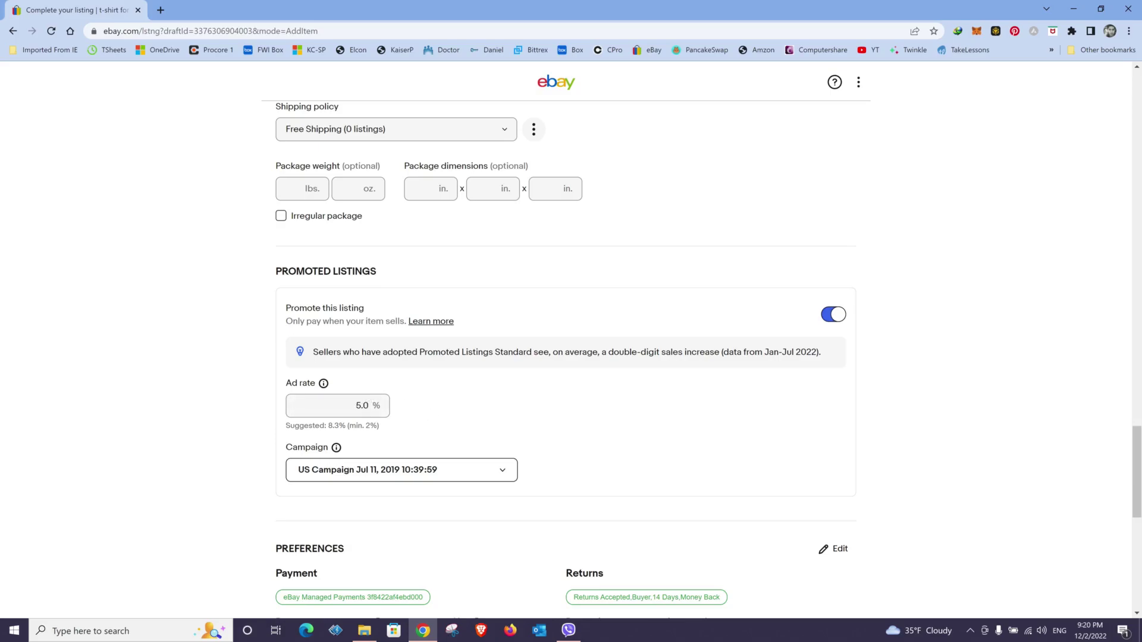
pyautogui.click(356, 405)
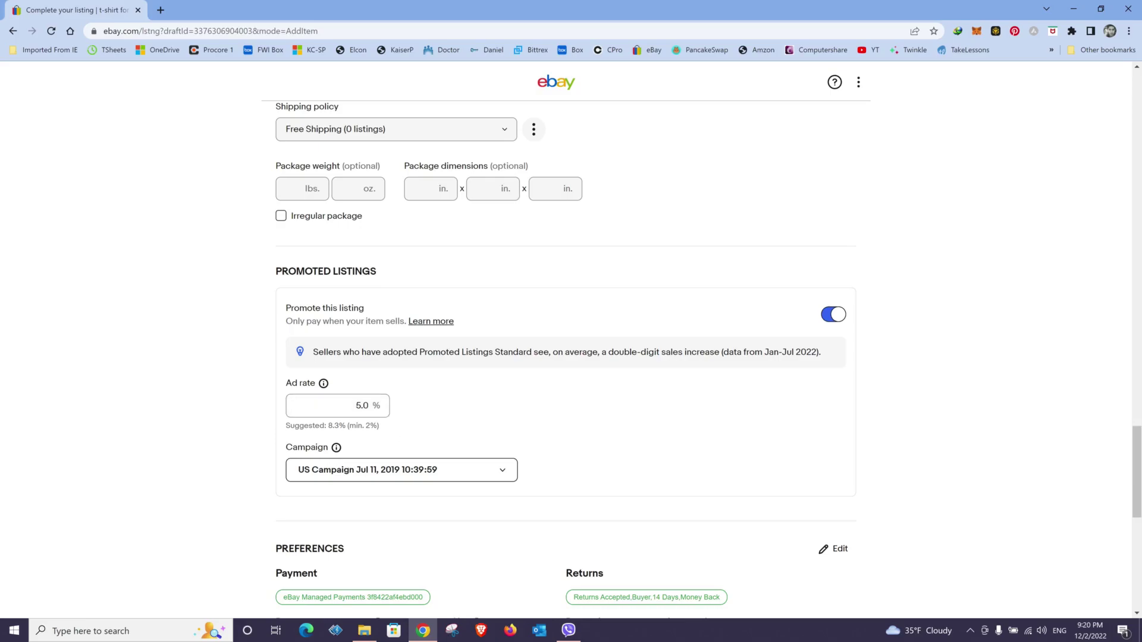
pyautogui.click(419, 412)
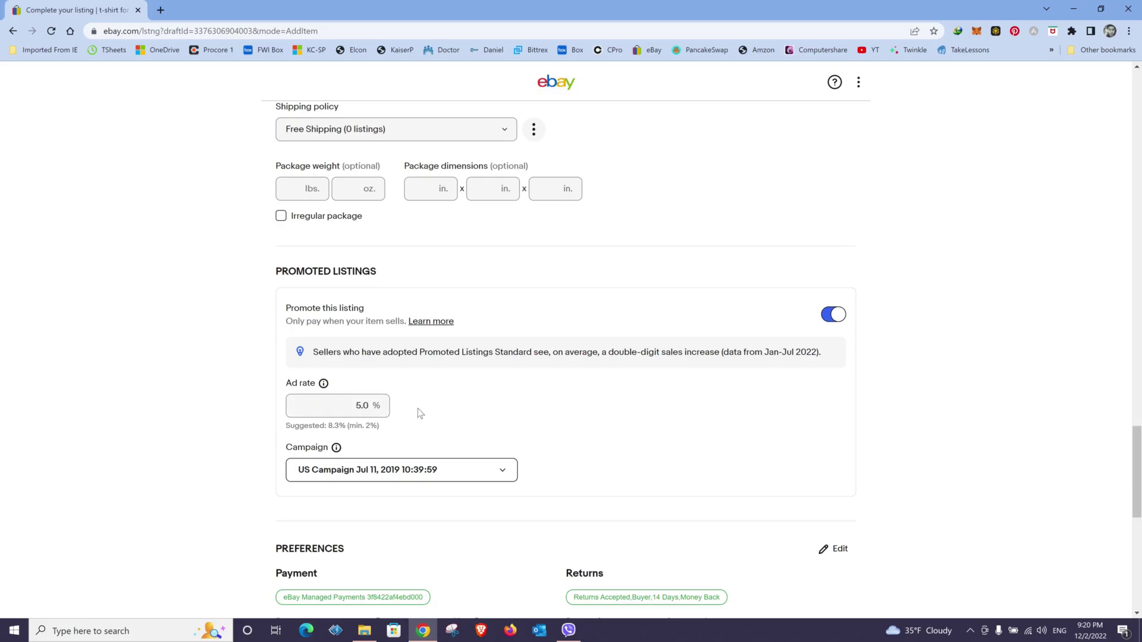
pyautogui.click(842, 313)
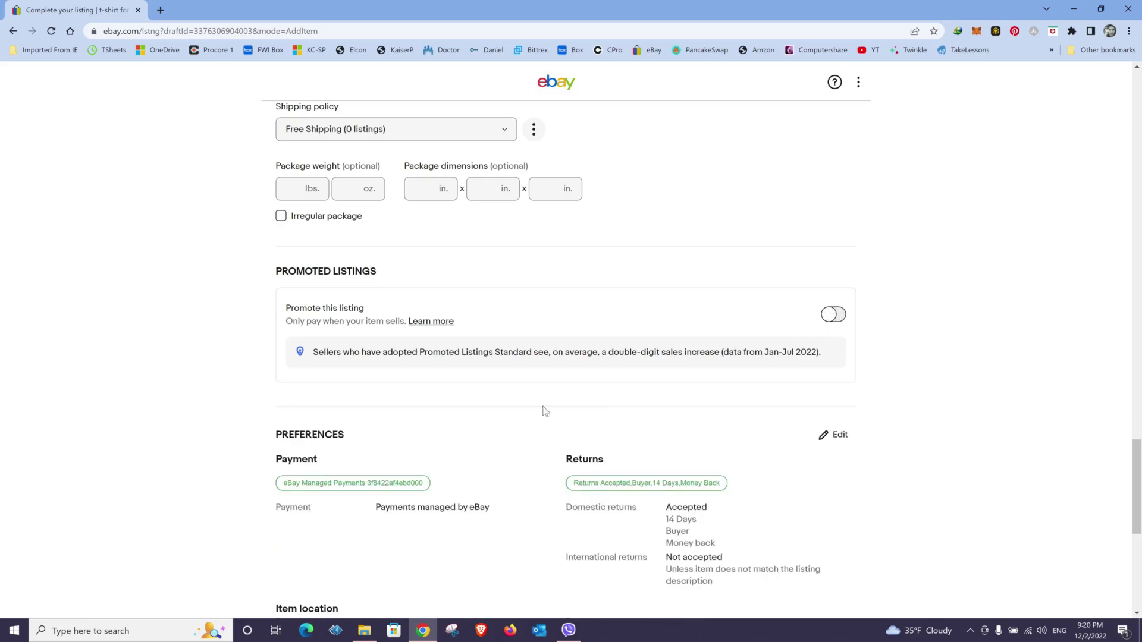
# Look through the return policies in the listing preferences and keep the selected 14-day, buyer-paid, money-back policy.
pyautogui.scroll(-2, 486, 402)
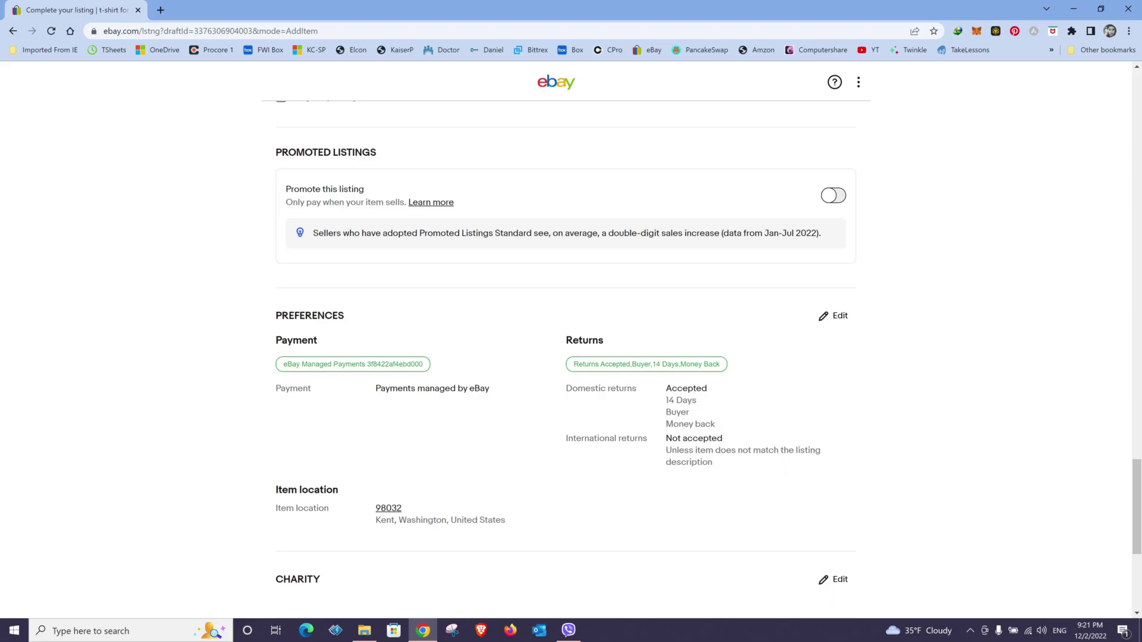
pyautogui.click(821, 321)
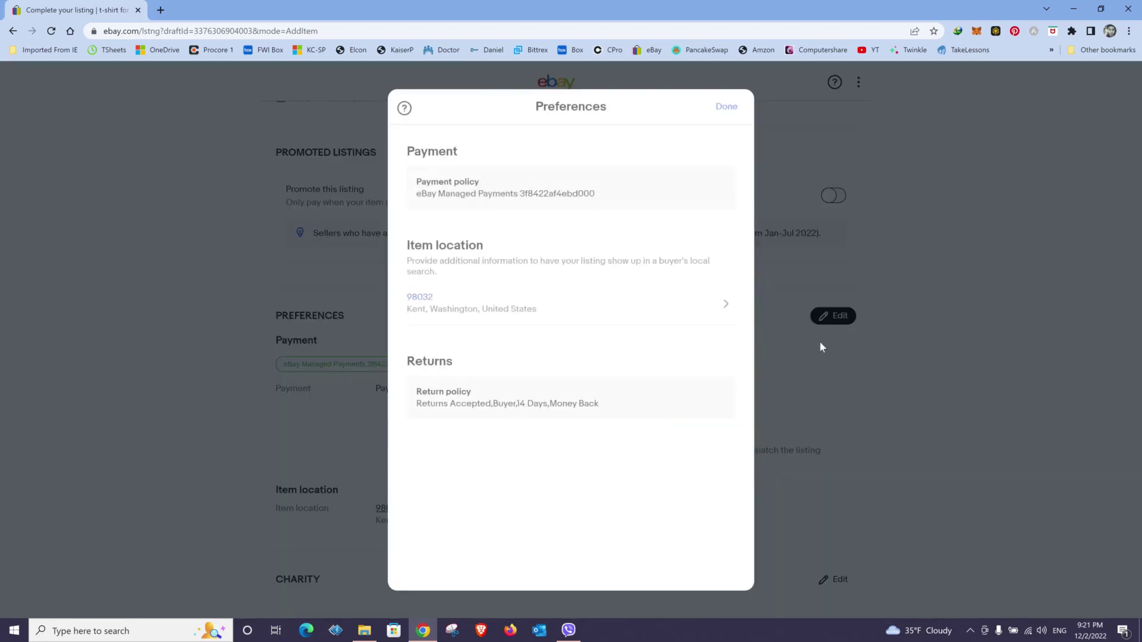
pyautogui.click(463, 408)
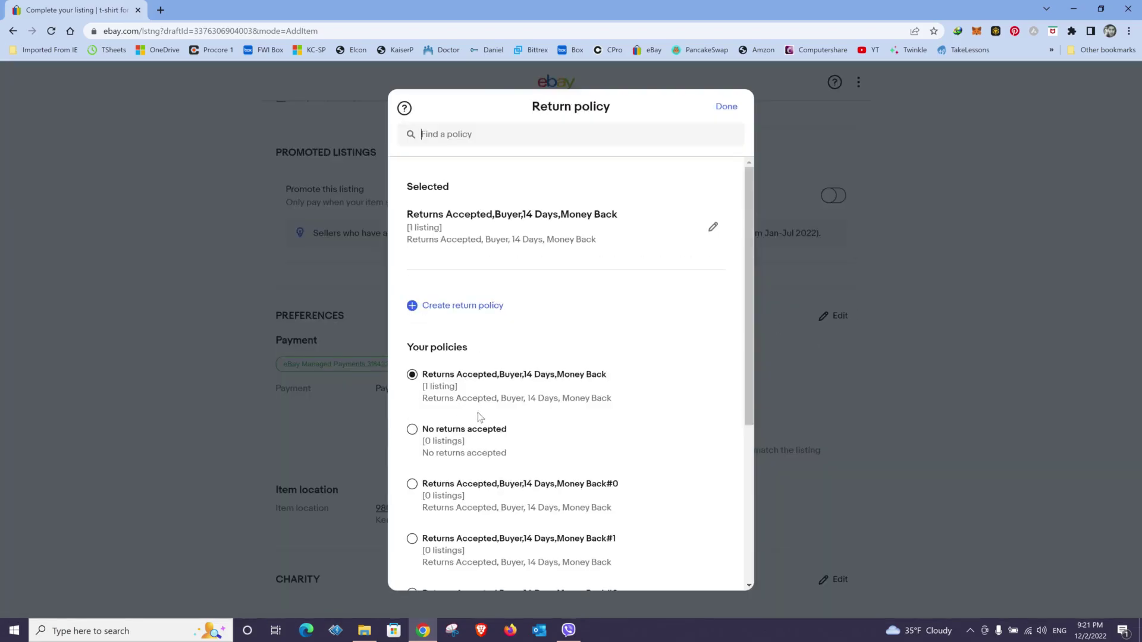
pyautogui.scroll(-3, 424, 404)
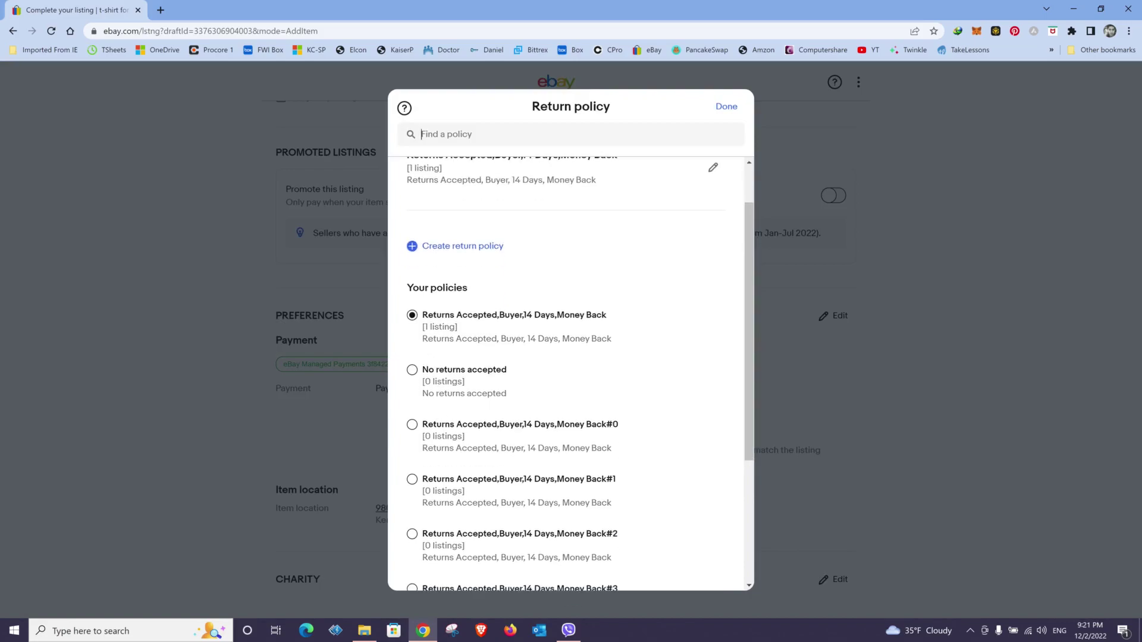
pyautogui.scroll(-2, 476, 390)
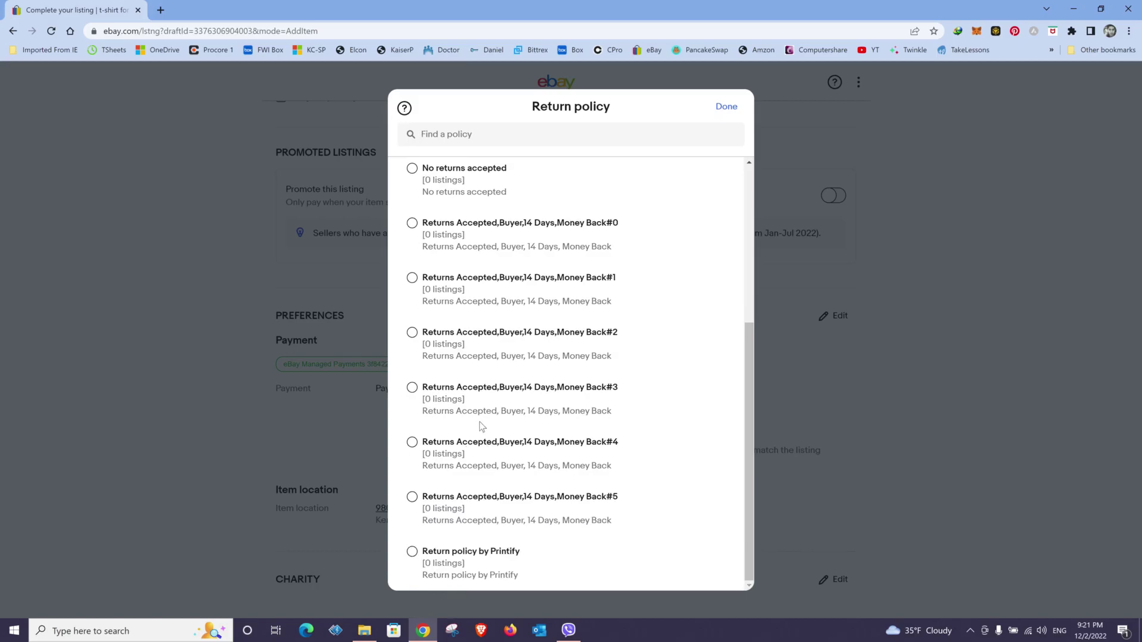
pyautogui.scroll(4, 480, 423)
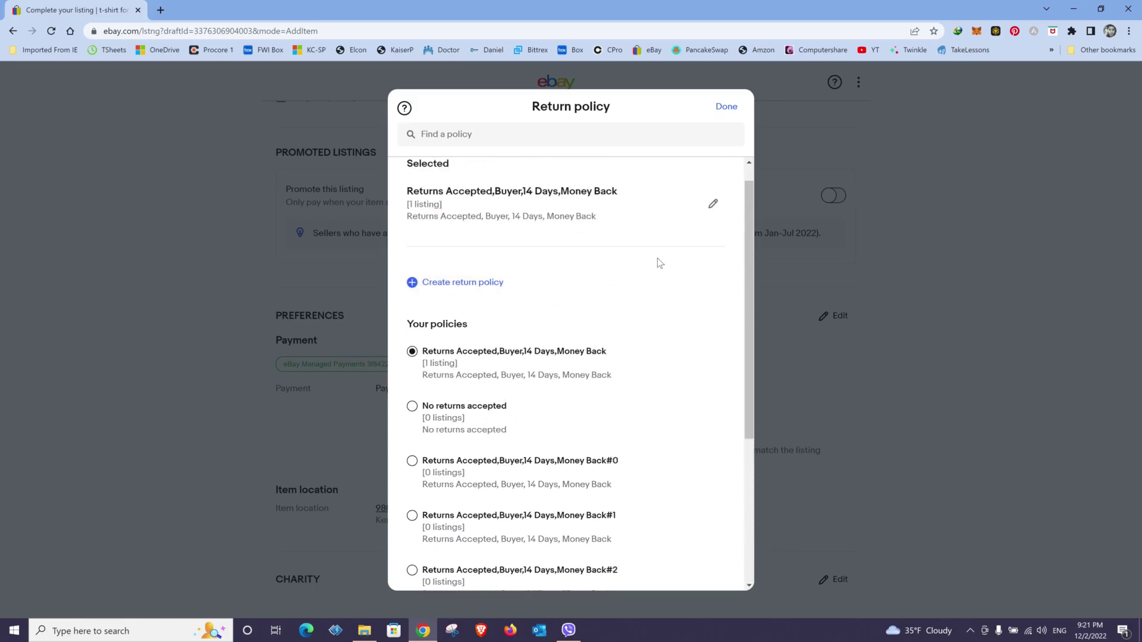
pyautogui.click(726, 107)
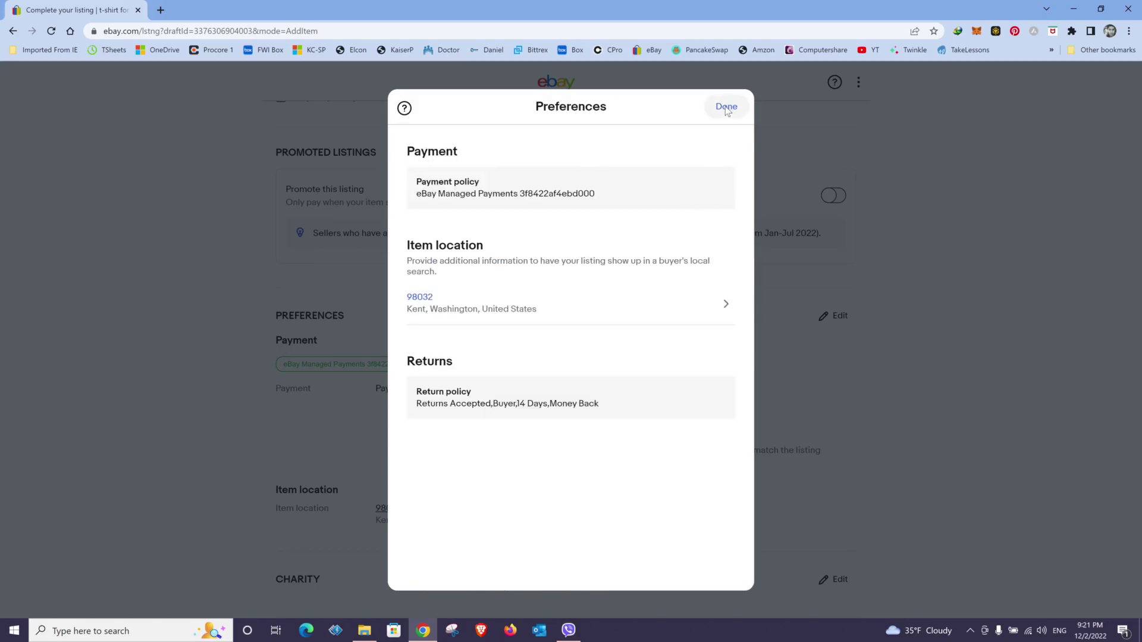
pyautogui.click(726, 107)
# Review the draft from its payment, returns and charity sections back to the title and category, and publish the listing.
pyautogui.scroll(-3, 625, 339)
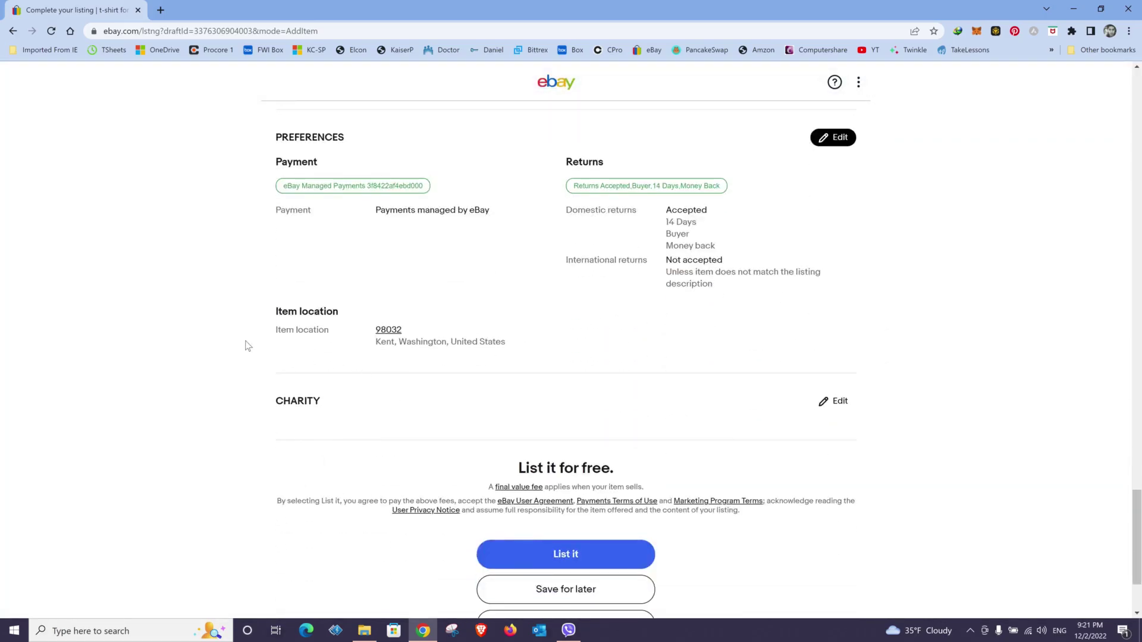
pyautogui.scroll(-1, 368, 396)
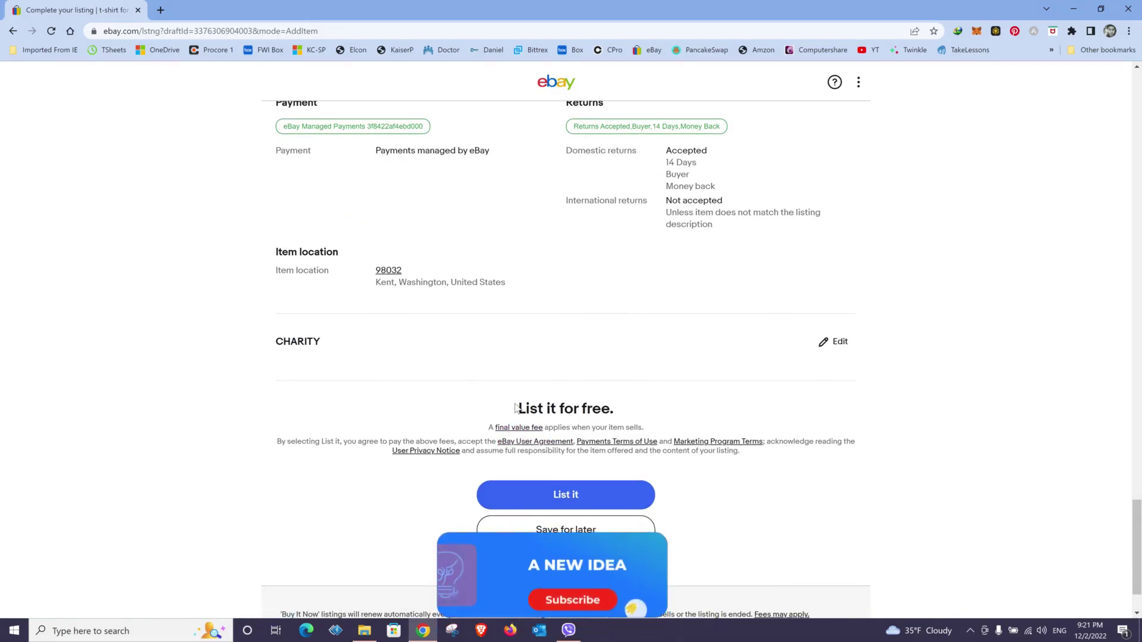
pyautogui.scroll(20, 510, 415)
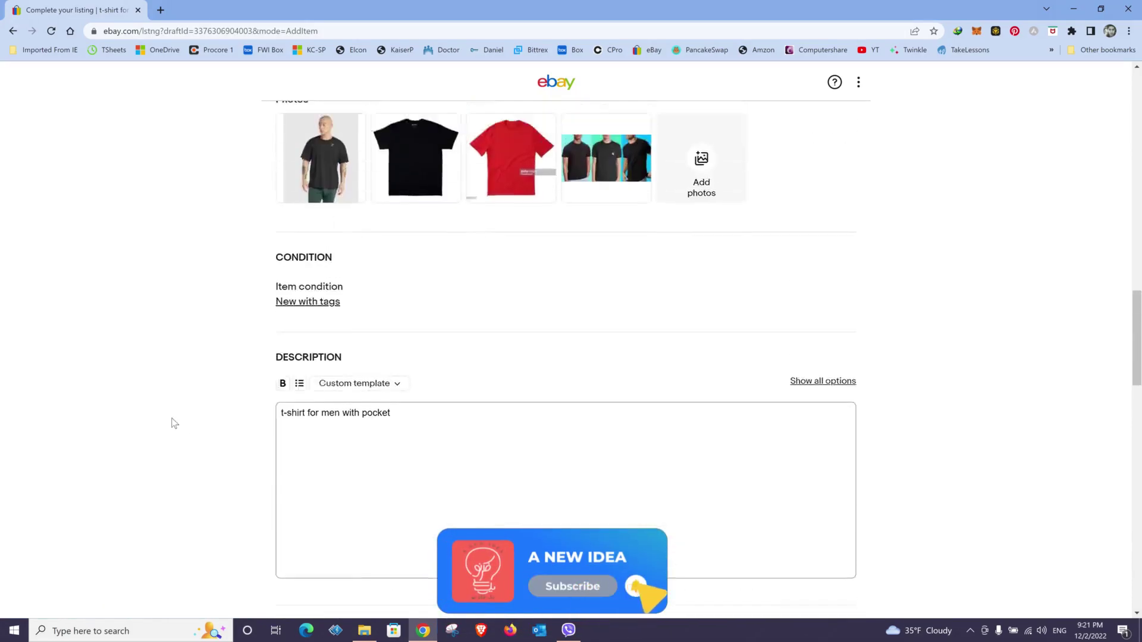
pyautogui.scroll(15, 176, 425)
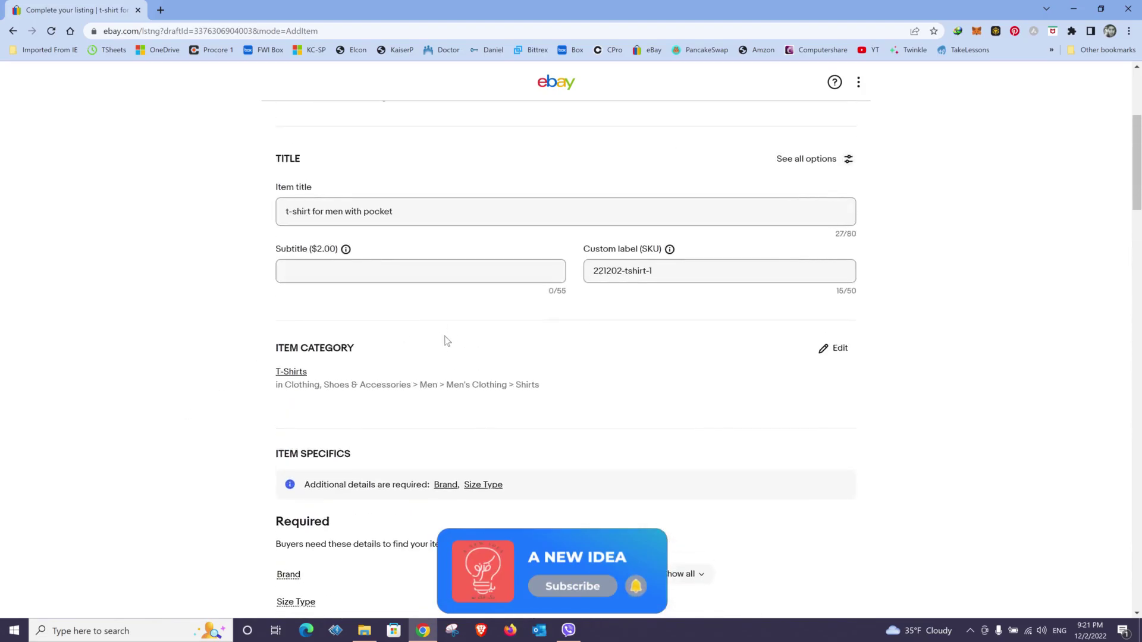
pyautogui.moveTo(316, 254); pyautogui.dragTo(343, 255)
pyautogui.scroll(-15, 241, 400)
pyautogui.scroll(-20, 242, 406)
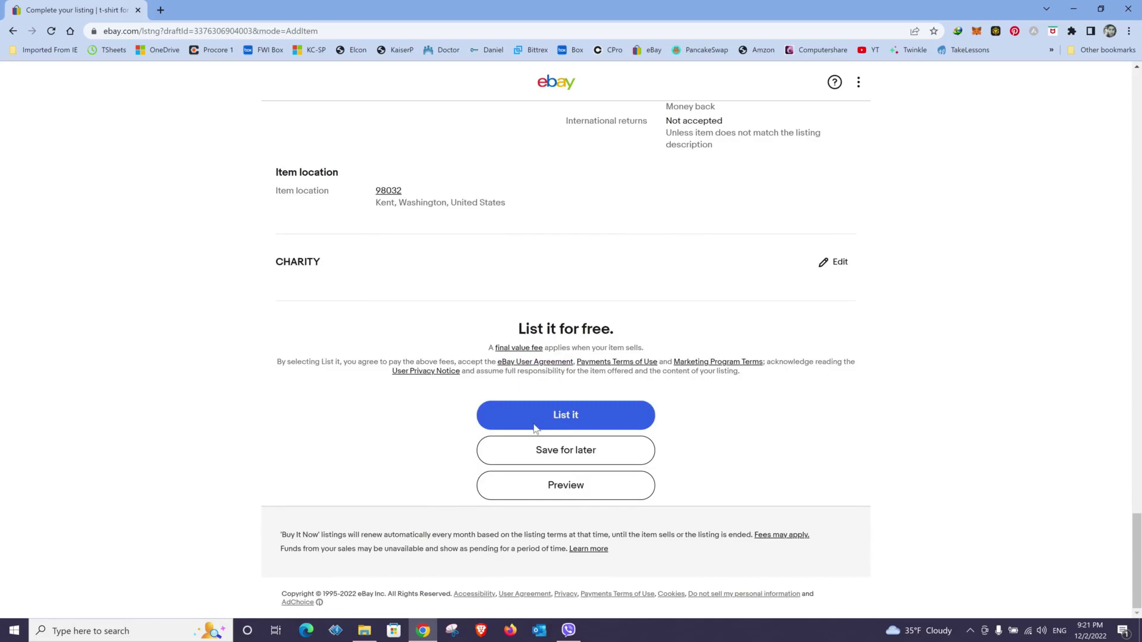
pyautogui.scroll(2, 535, 429)
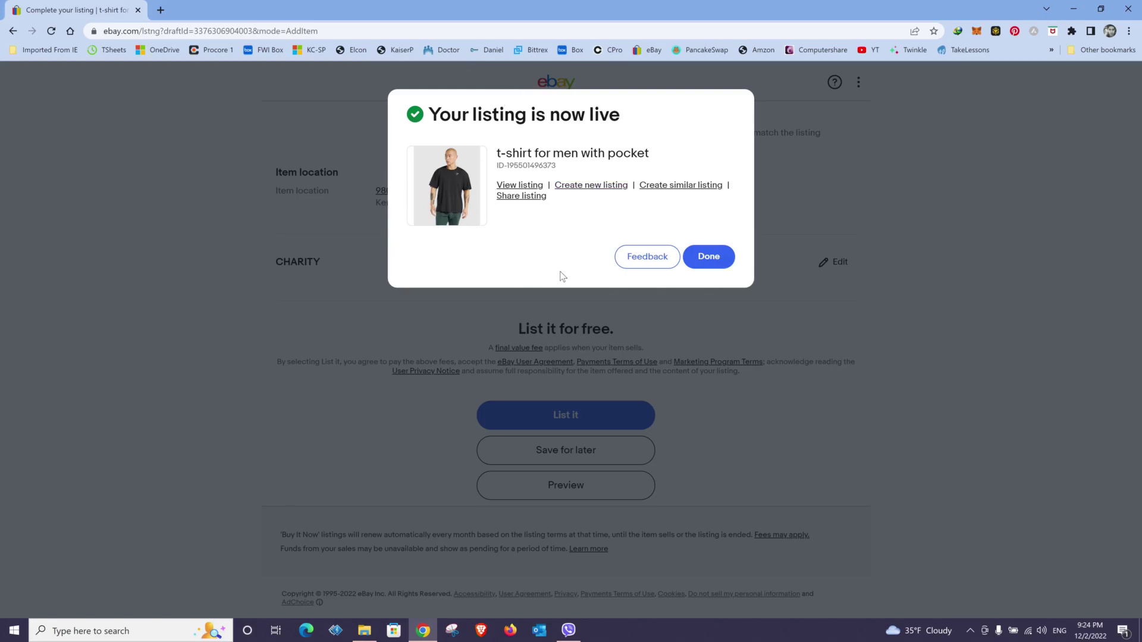
# Open the published t-shirt listing in a new browser tab and switch to it.
pyautogui.rightClick(509, 189)
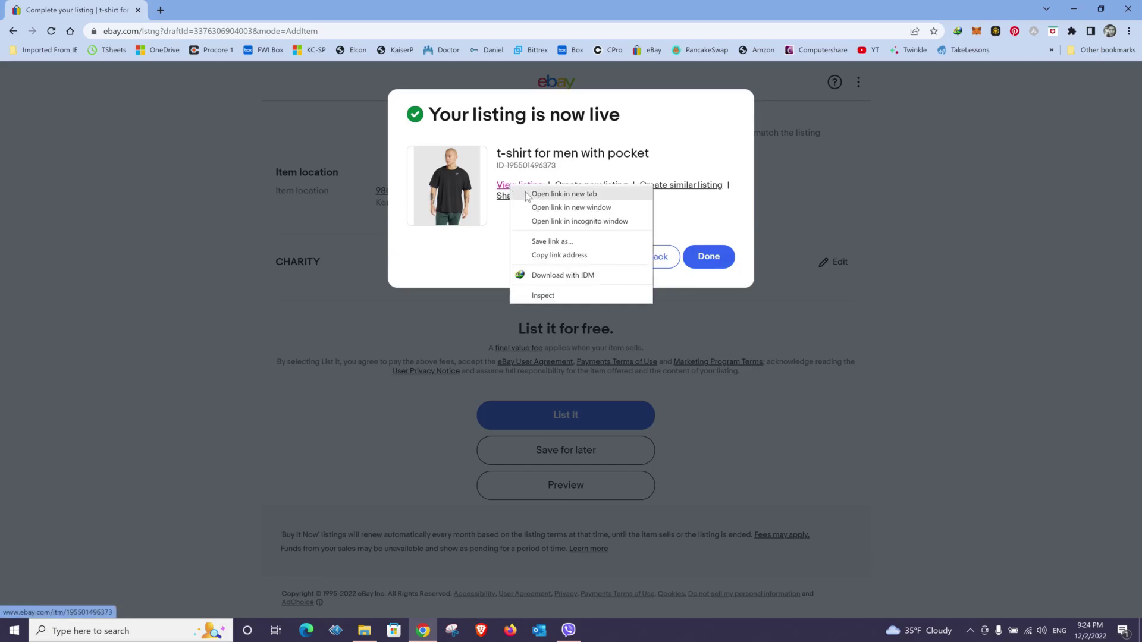
pyautogui.click(532, 197)
pyautogui.click(178, 7)
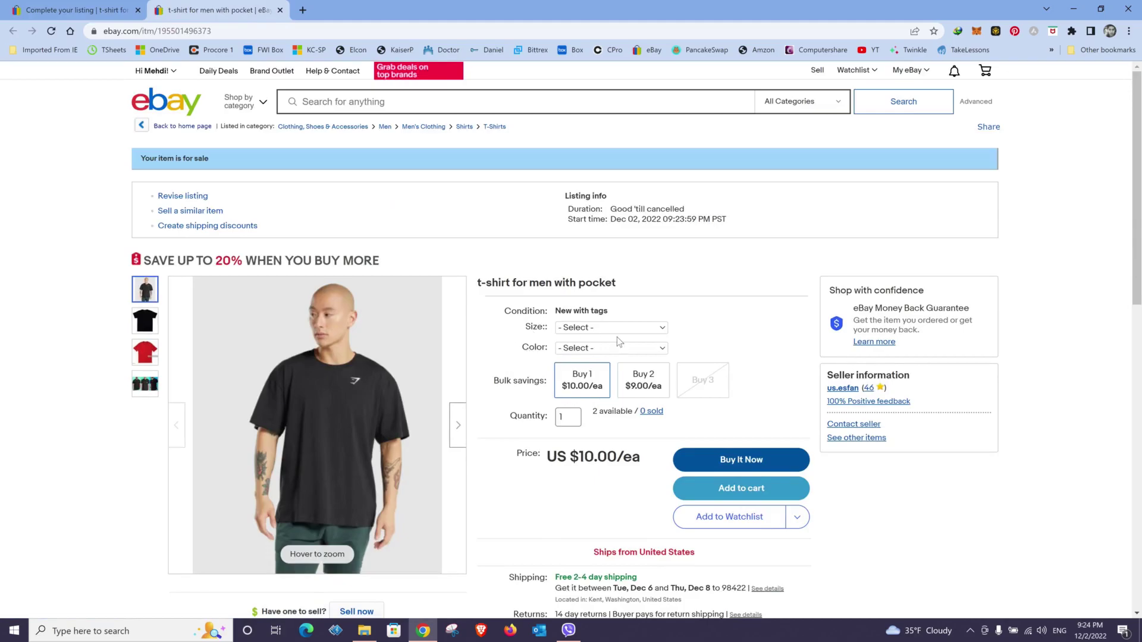
# Check the size and color choices offered to buyers on the live listing page without selecting any.
pyautogui.click(619, 329)
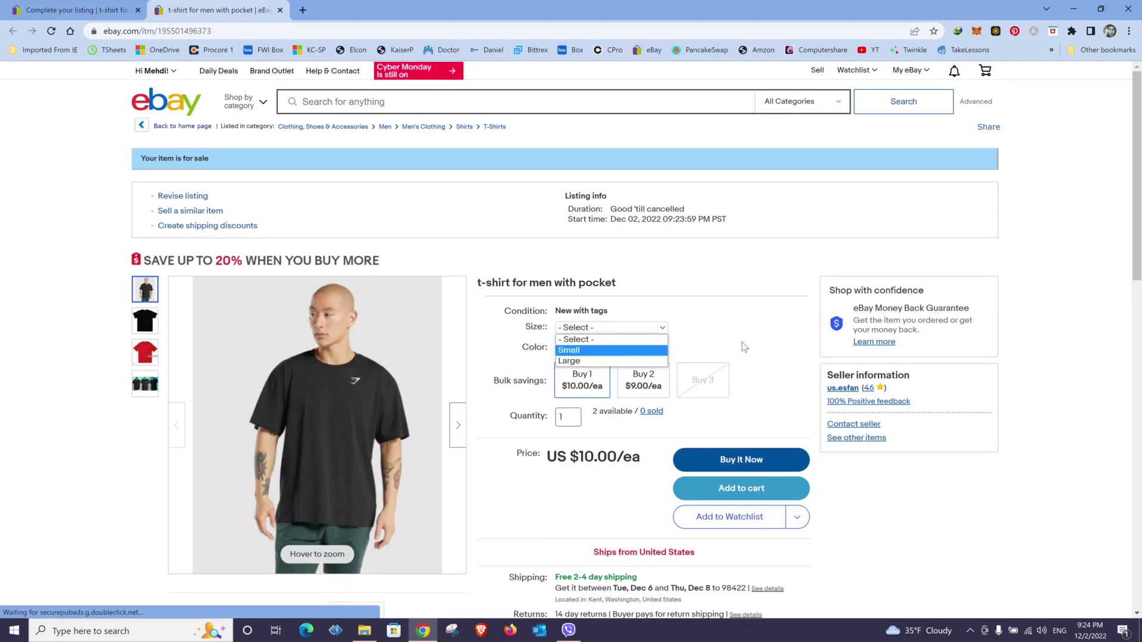
pyautogui.click(741, 346)
pyautogui.click(622, 351)
pyautogui.click(705, 388)
pyautogui.scroll(-3, 574, 318)
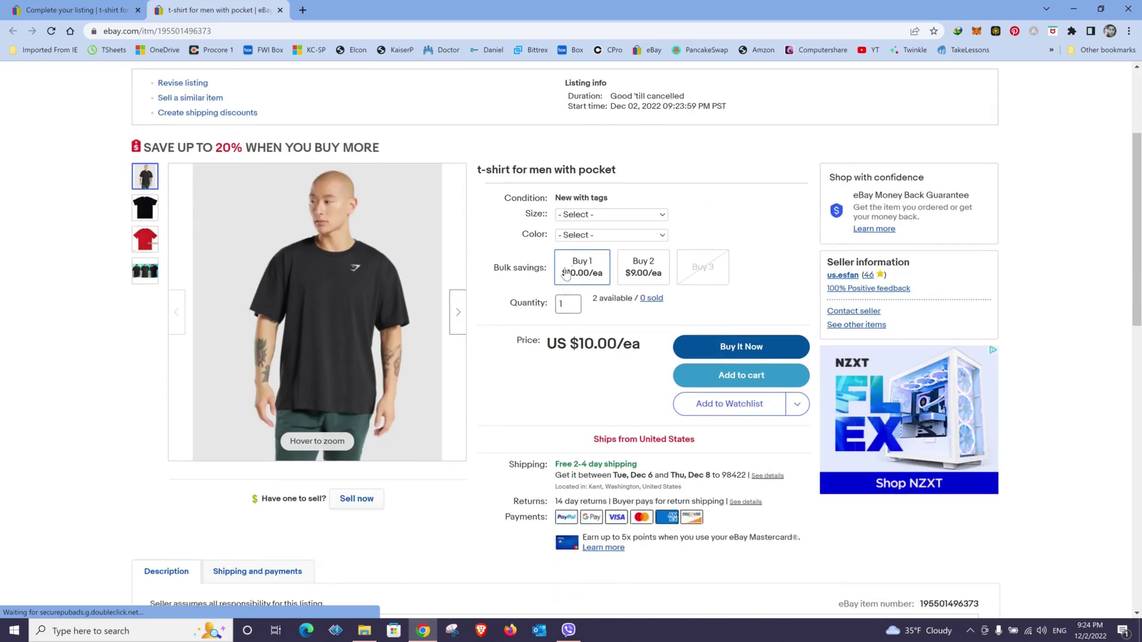
# Select size Small and color Black on the live listing to check that variation's price and availability.
pyautogui.click(592, 218)
pyautogui.click(571, 237)
pyautogui.click(594, 235)
pyautogui.click(595, 257)
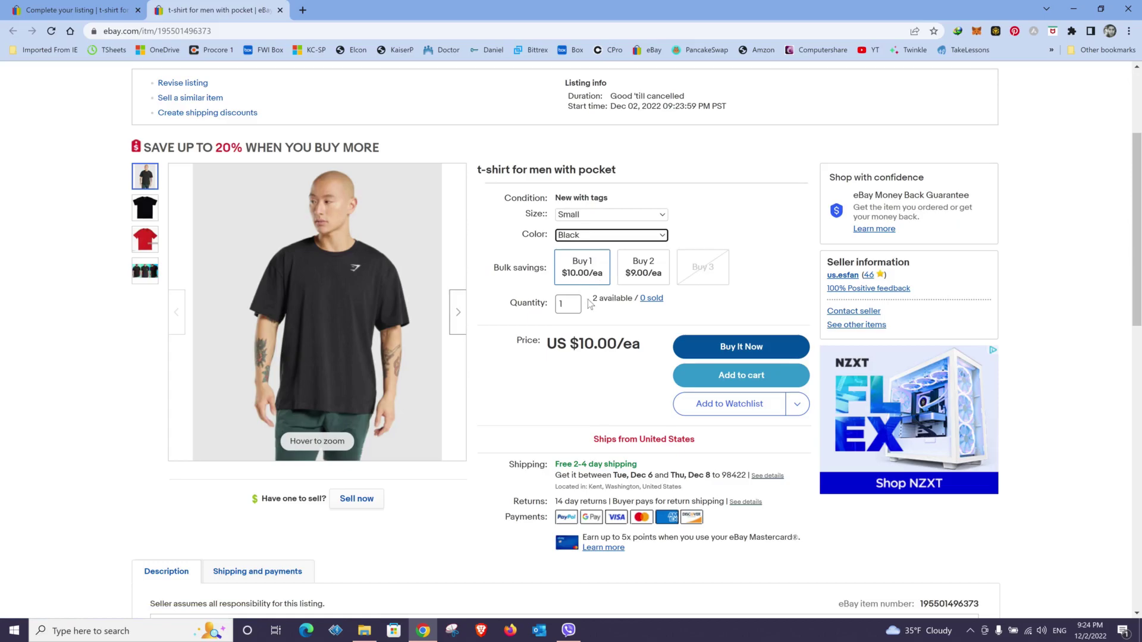
# Switch the color to Blue and check the bulk savings for buying 2 and buying 3.
pyautogui.click(577, 235)
pyautogui.click(585, 270)
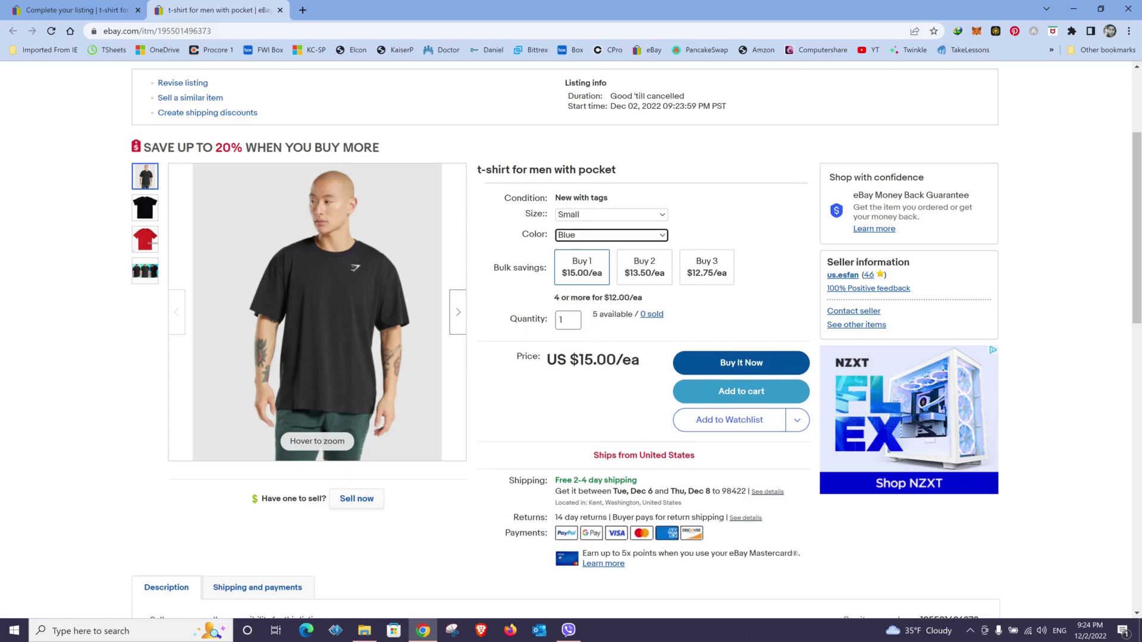
pyautogui.click(639, 269)
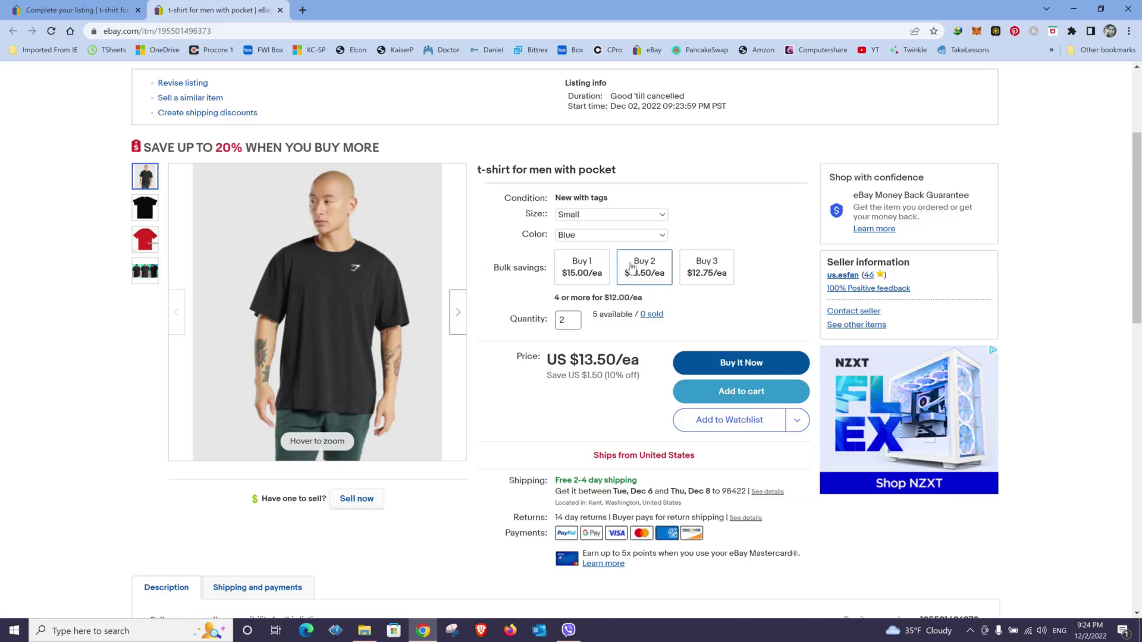
pyautogui.click(707, 271)
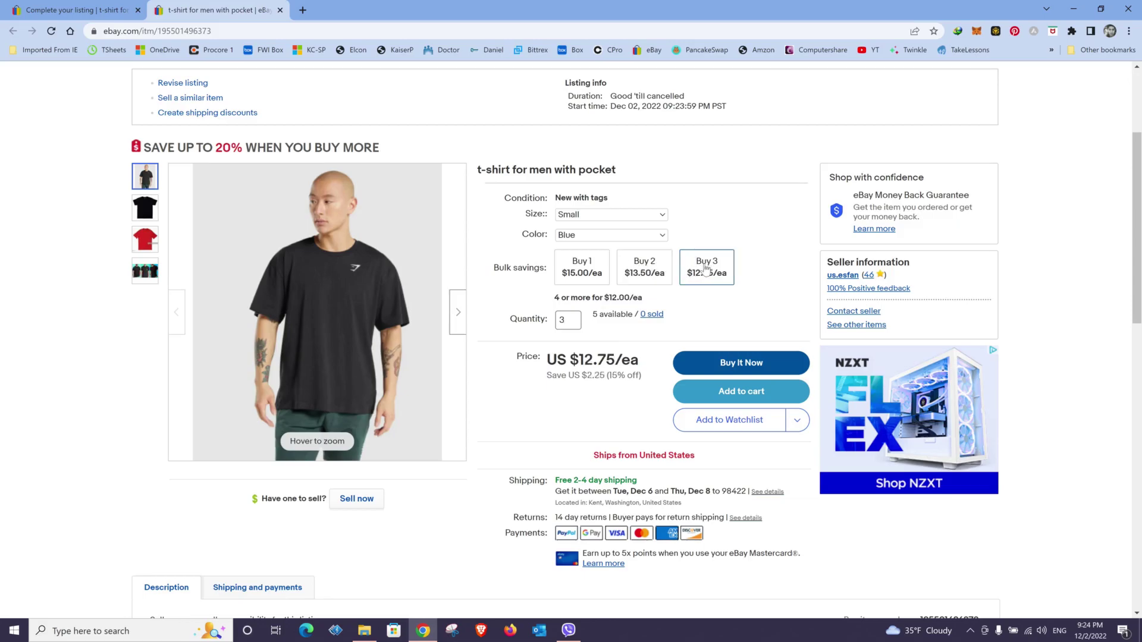